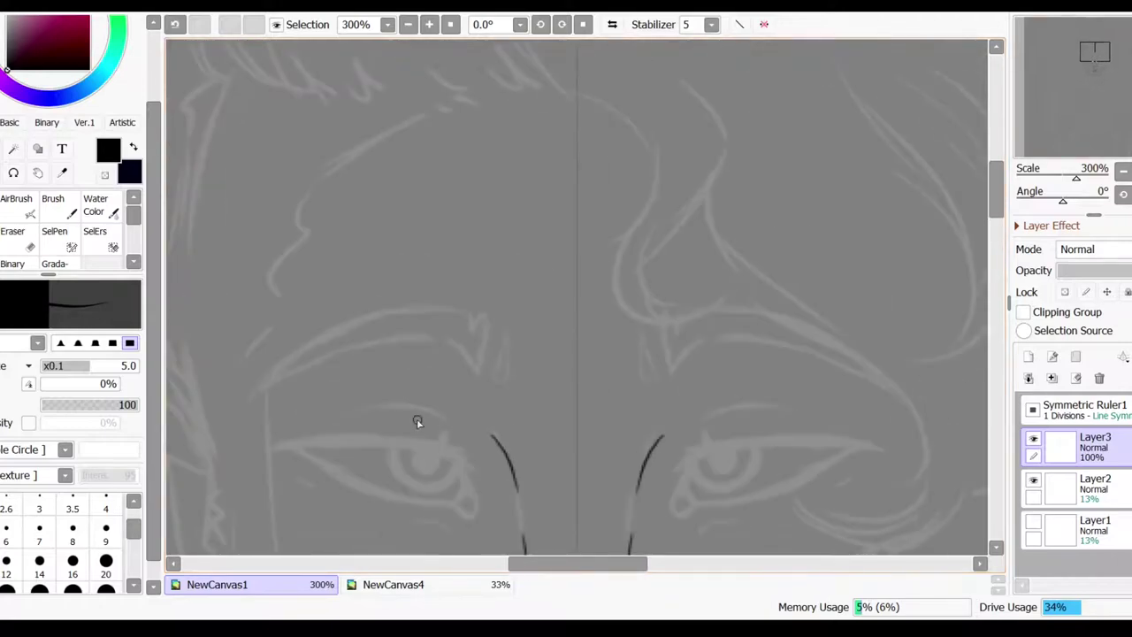
Ink thick tapered upper lash lines on both eyes over the sketch, using the symmetry ruler.
left_click_drag(634, 264, 834, 170)
left_click_drag(633, 265, 800, 179)
left_click_drag(633, 267, 684, 222)
key("ctrl+z")
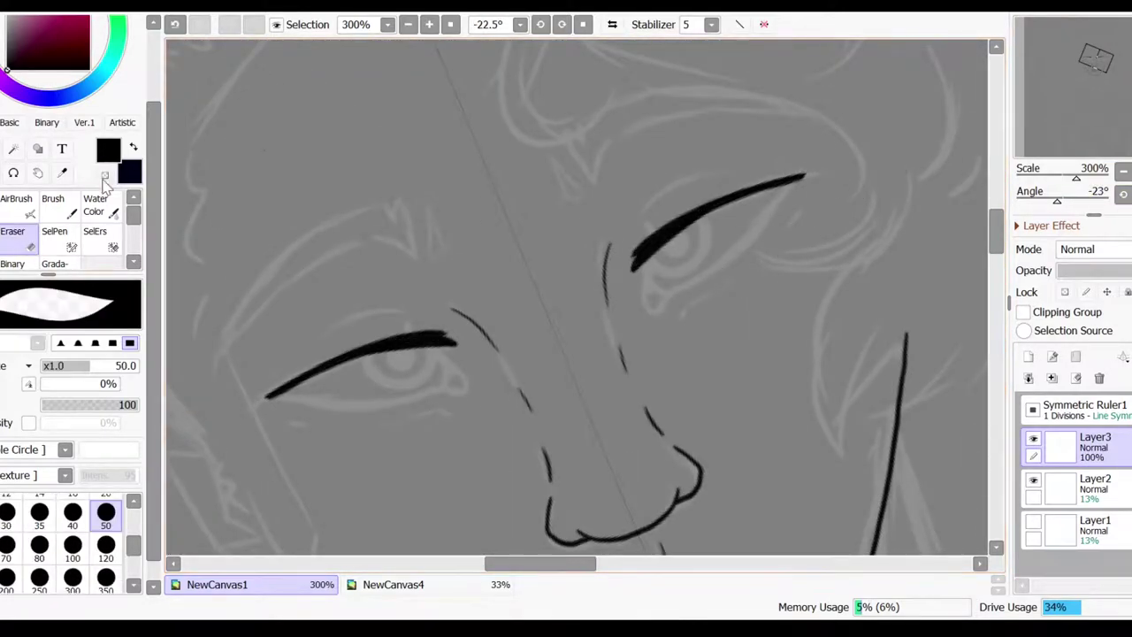
Ink the lower lids, tear ducts, irises and solid pupils of the mirrored eyes.
left_click_drag(801, 178, 728, 262)
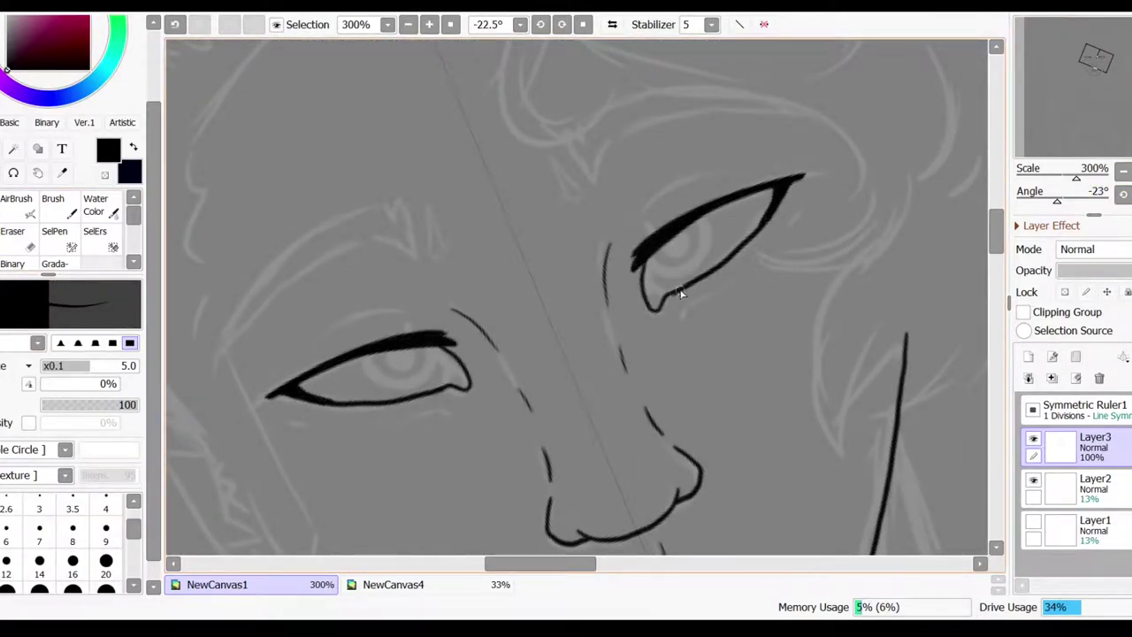
mouse_move(659, 250)
left_mouse_down()
mouse_move(676, 240)
mouse_move(683, 252)
left_mouse_up()
key("Delete")
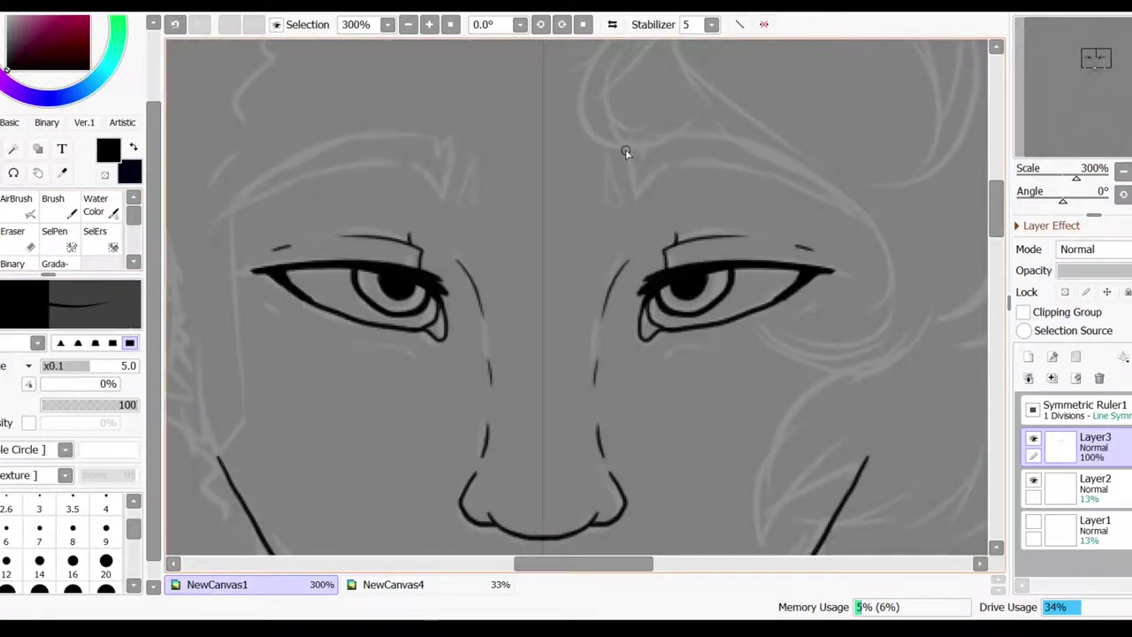
Ink the eyebrows with notched inner ends, and the jagged sideburns with the neck lines below the jaw.
mouse_move(602, 165)
left_mouse_down()
mouse_move(646, 139)
mouse_move(827, 212)
left_mouse_up()
scroll(666, 254, "down", 2)
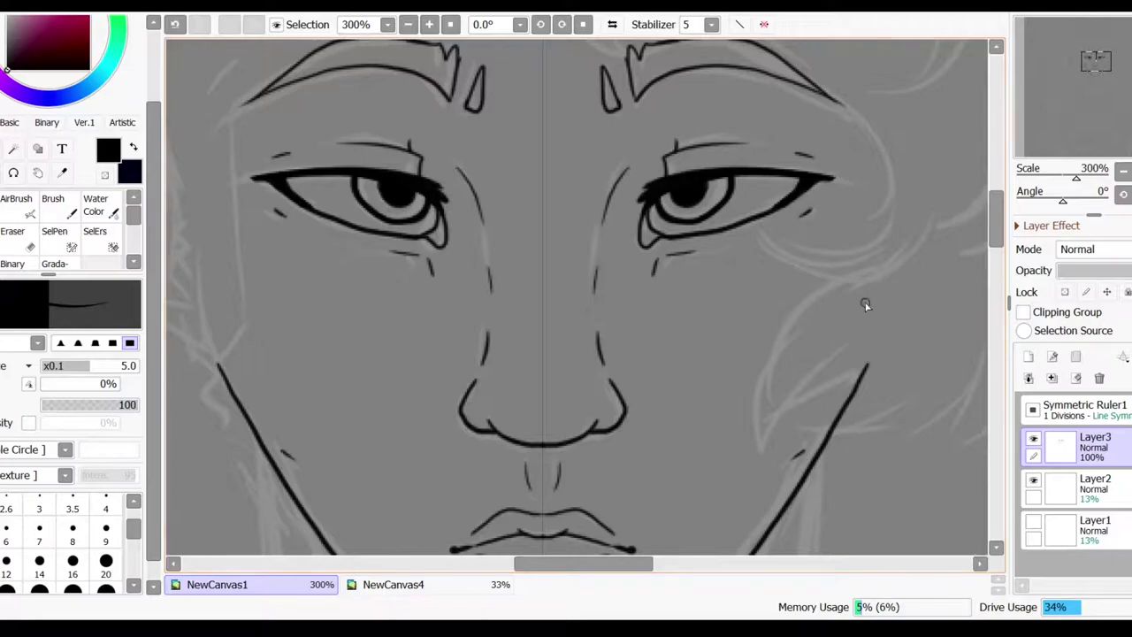
scroll(768, 469, "up", 3)
scroll(661, 457, "down", 3)
scroll(661, 457, "up", 1)
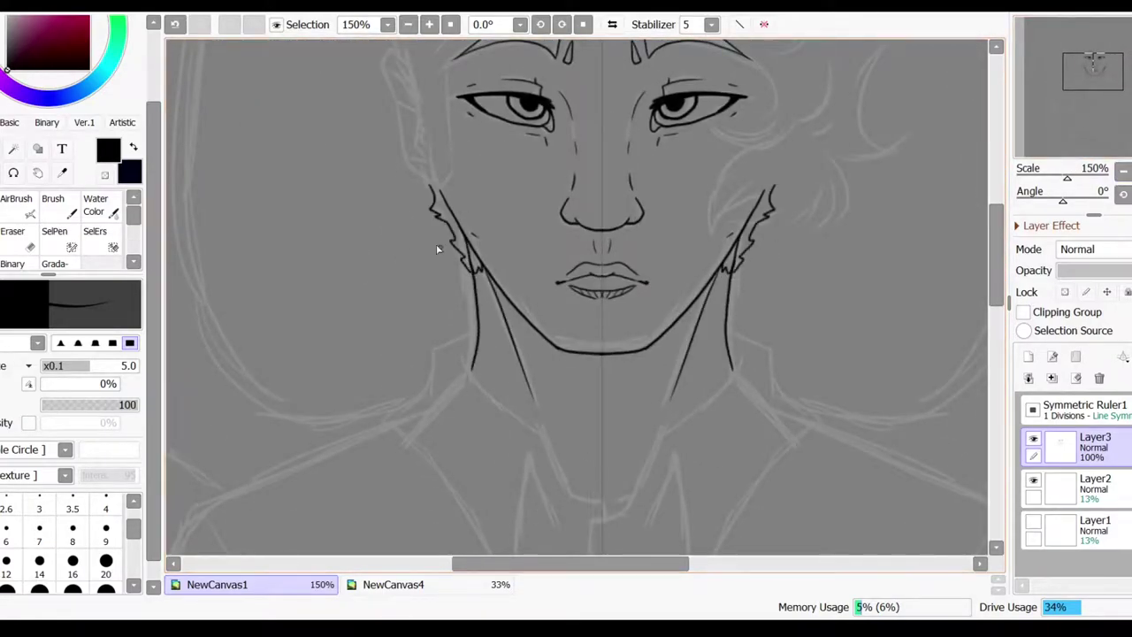
Ink the mirrored shirt collar, from the neck edges and inner opening down to the pointed tips.
scroll(471, 121, "down", 4)
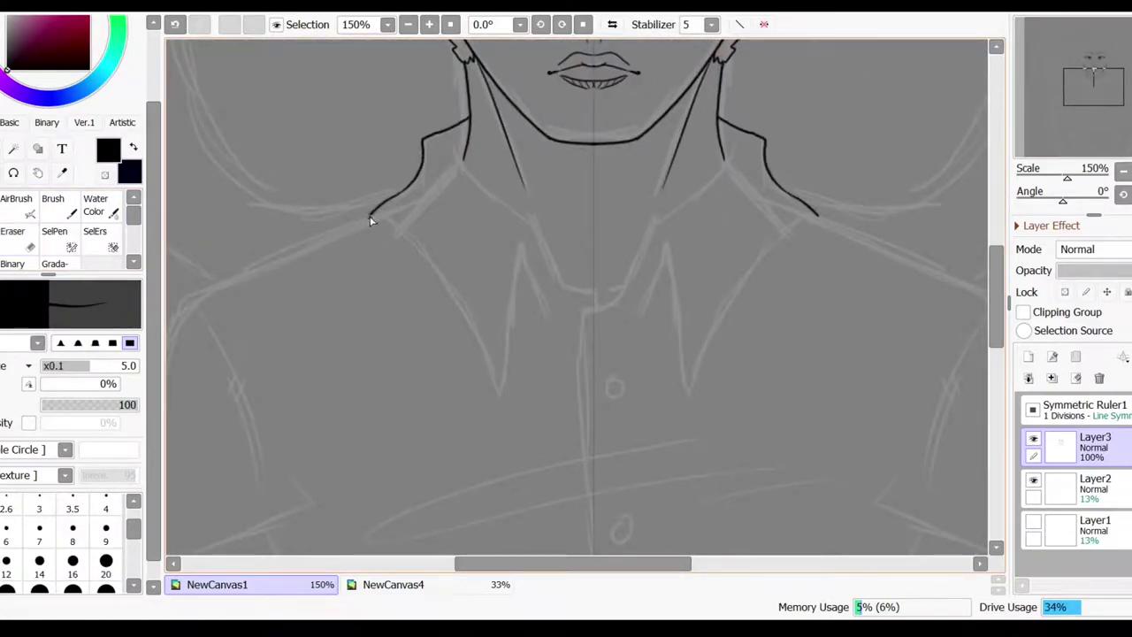
left_click_drag(512, 214, 566, 283)
scroll(631, 298, "up", 1)
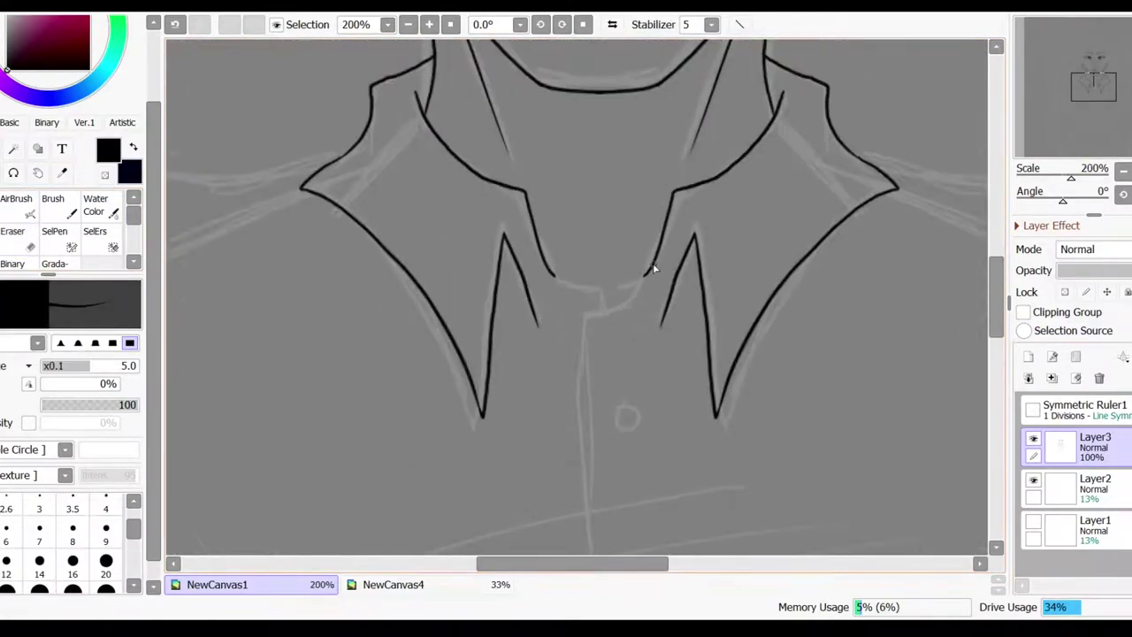
Ink the shirt's centre placket, the chest fold lines and the rounded top of the heart-shaped hand gap.
scroll(596, 294, "down", 4)
left_click_drag(587, 101, 599, 455)
mouse_move(734, 265)
left_mouse_down()
mouse_move(508, 354)
mouse_move(728, 283)
left_mouse_up()
left_click_drag(741, 350, 874, 306)
scroll(874, 306, "down", 2)
scroll(630, 257, "up", 1)
left_click_drag(637, 255, 624, 247)
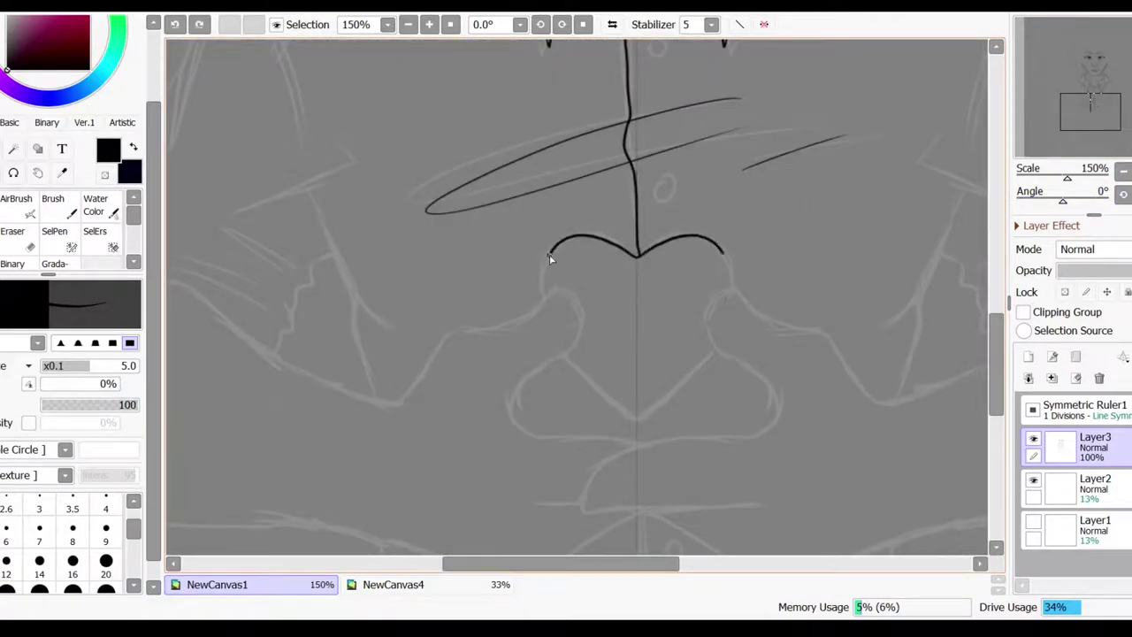
Ink the torso's creased sides, the shoulder slopes, the outer sleeves and the armhole seams of the shirt.
scroll(864, 171, "right", 2)
left_click_drag(815, 312, 801, 371)
scroll(796, 319, "up", 4)
scroll(796, 318, "right", 4)
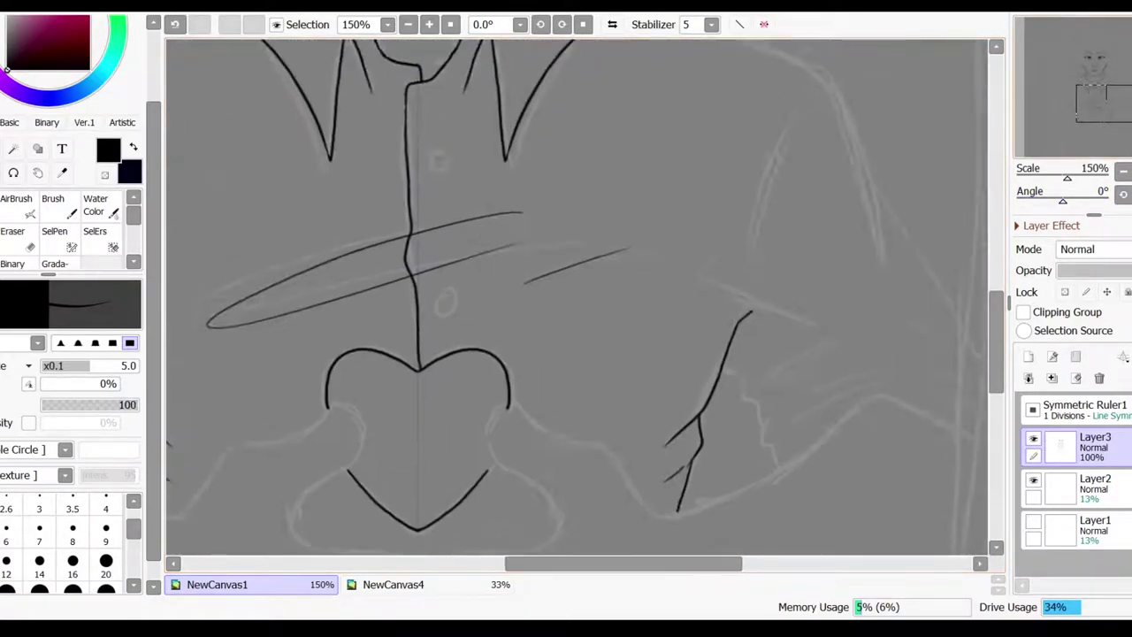
left_click_drag(527, 86, 708, 170)
left_click_drag(800, 343, 854, 425)
left_click_drag(586, 414, 695, 419)
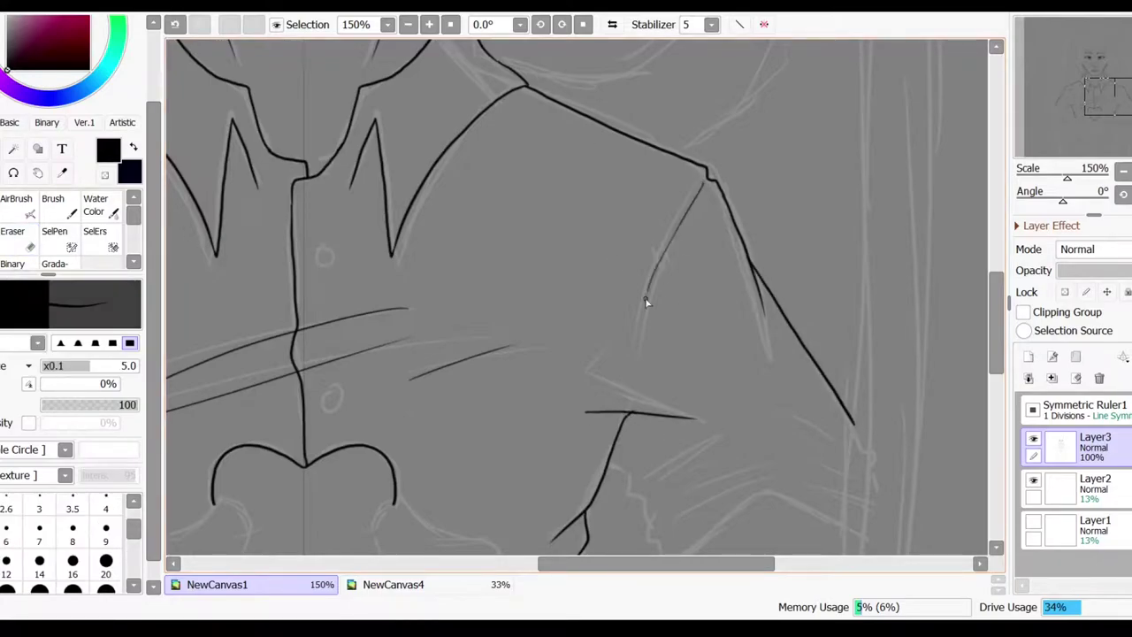
left_click_drag(677, 227, 637, 354)
scroll(637, 354, "down", 3)
scroll(876, 212, "down", 4)
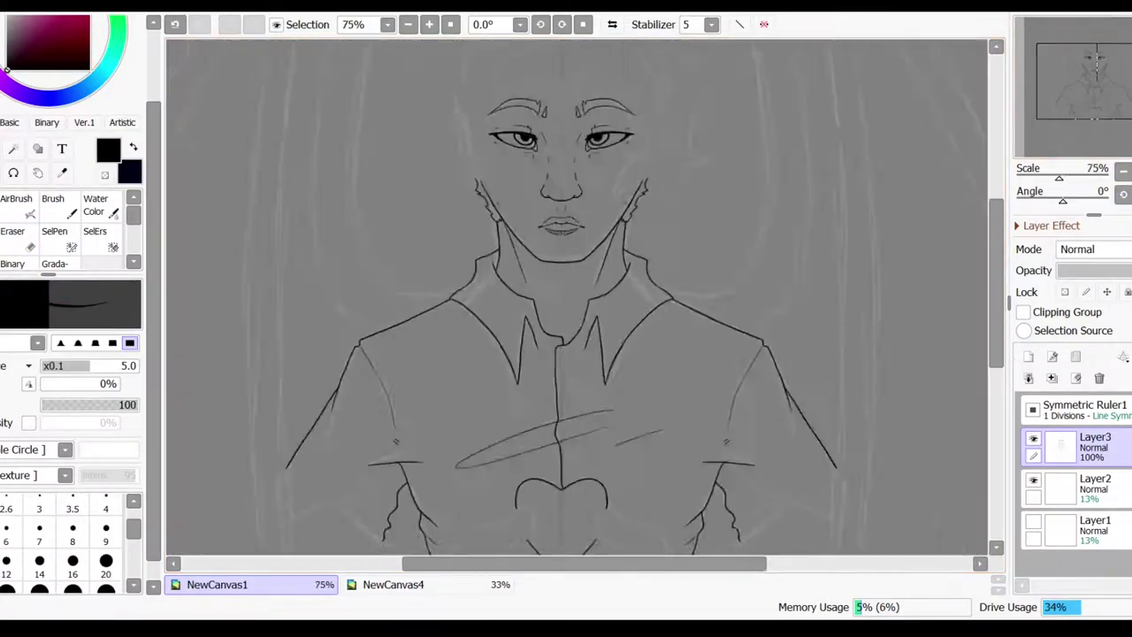
Ink the wings' inner arms from the shoulders up to the bent wrists and hooked claws.
scroll(669, 93, "up", 3)
left_click_drag(637, 51, 657, 228)
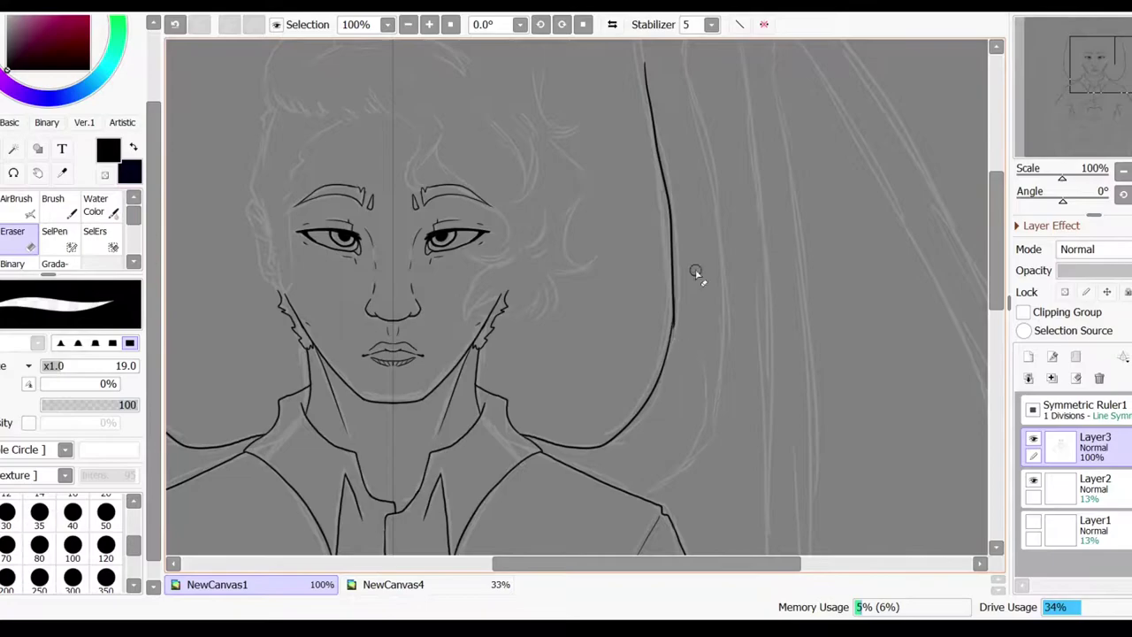
scroll(687, 296, "up", 2)
scroll(955, 170, "down", 1)
left_click_drag(611, 110, 529, 314)
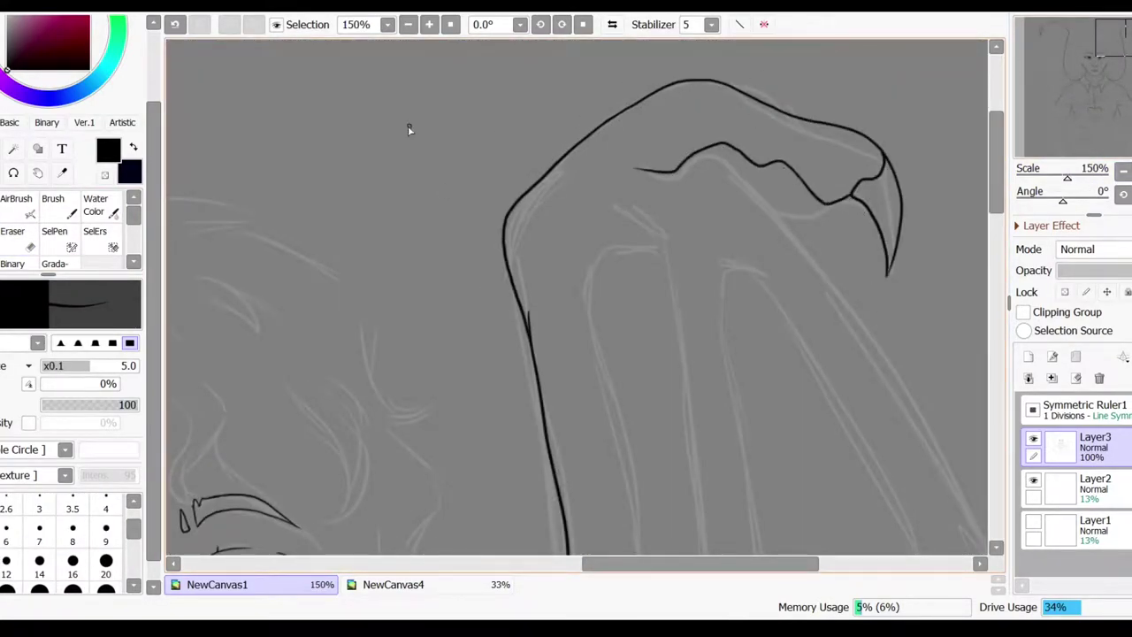
Ink the long wing bones running from the wrists down to the canvas edges.
left_click(1123, 171)
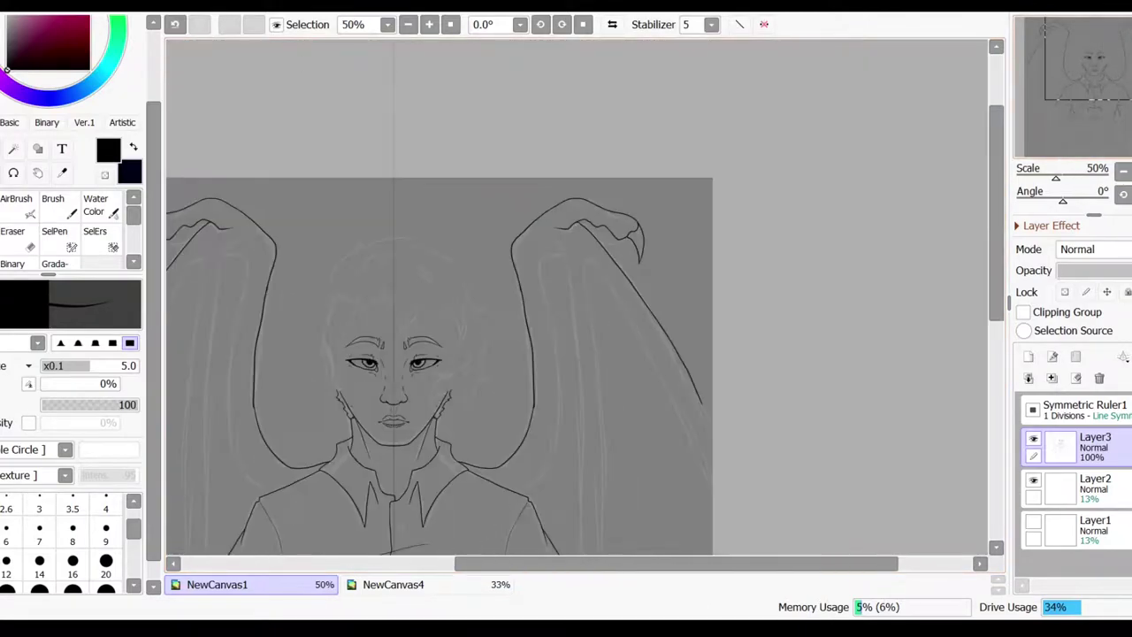
scroll(533, 139, "up", 1)
scroll(420, 147, "up", 1)
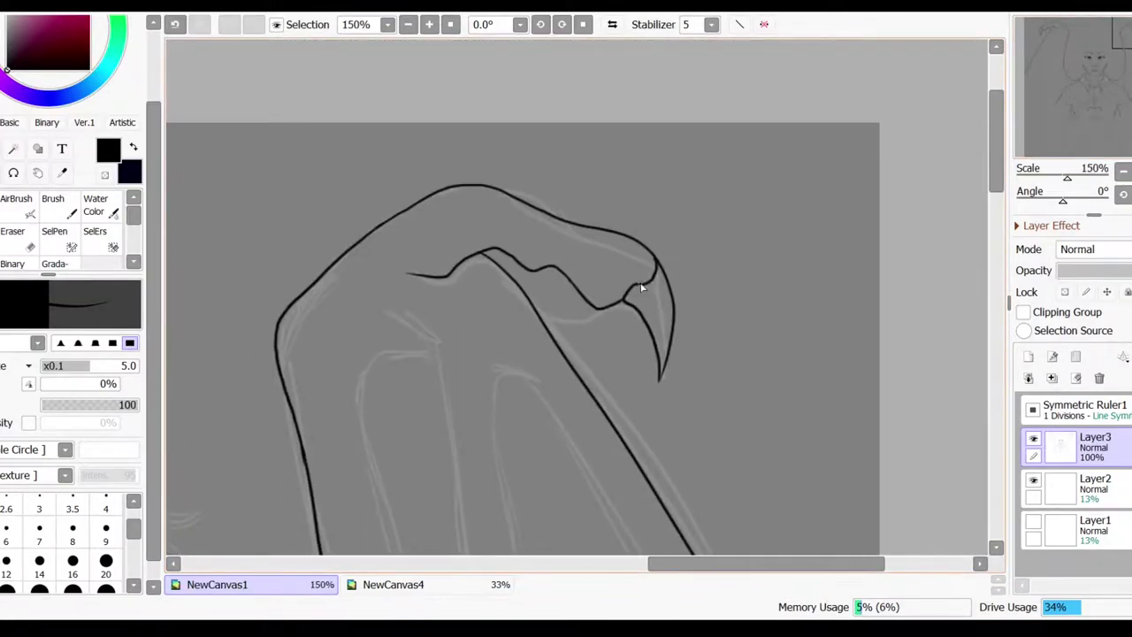
scroll(419, 147, "down", 2)
scroll(420, 147, "down", 1)
scroll(894, 279, "up", 1)
scroll(632, 235, "down", 3)
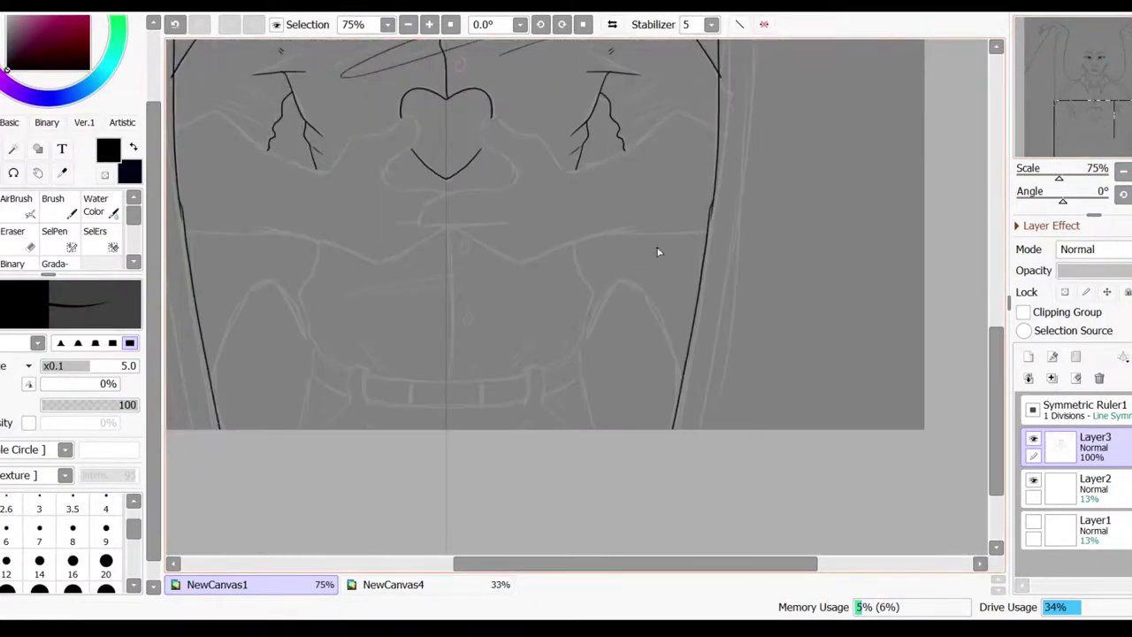
scroll(743, 139, "up", 3)
scroll(637, 114, "down", 1)
scroll(748, 356, "up", 2)
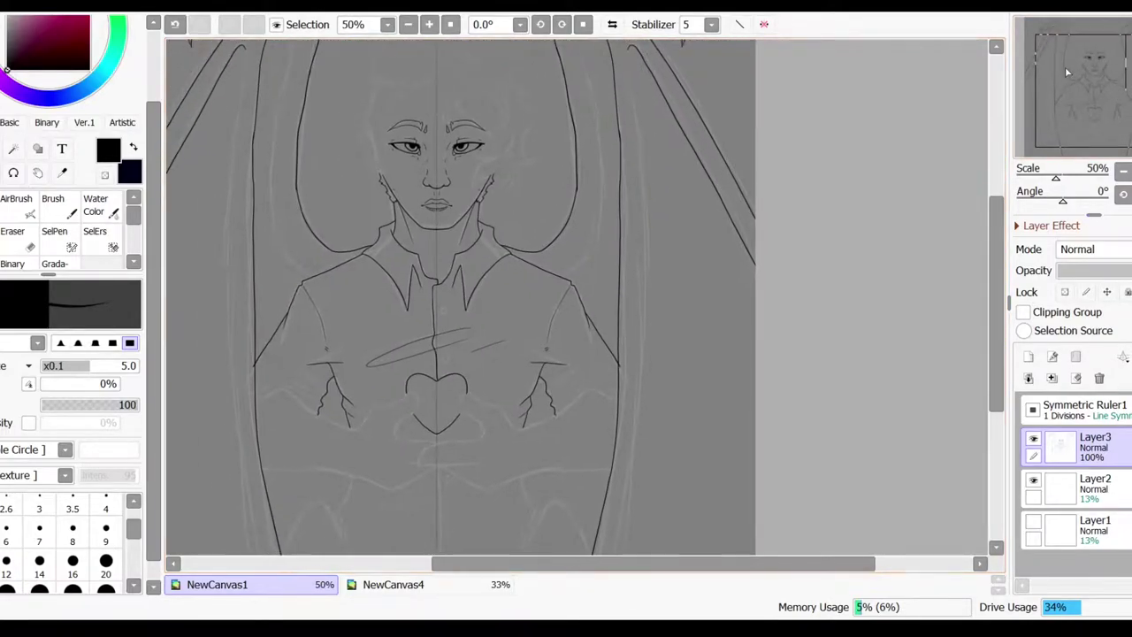
Ink the sleeve folds, forearms and hands around the heart-shaped gap, and erase the overlapping mirrored finger line.
key("e")
left_click(69, 246)
scroll(381, 286, "up", 1)
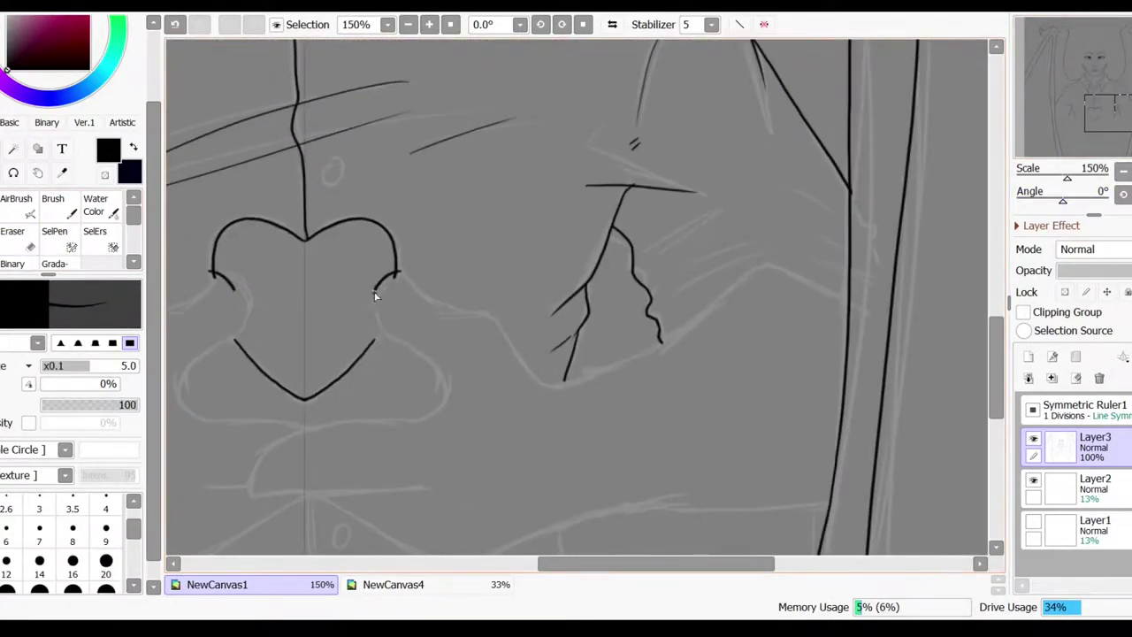
left_click_drag(593, 376, 865, 285)
left_click_drag(663, 325, 776, 240)
left_click_drag(687, 255, 773, 229)
mouse_move(319, 429)
left_mouse_down()
mouse_move(393, 380)
mouse_move(449, 271)
left_mouse_up()
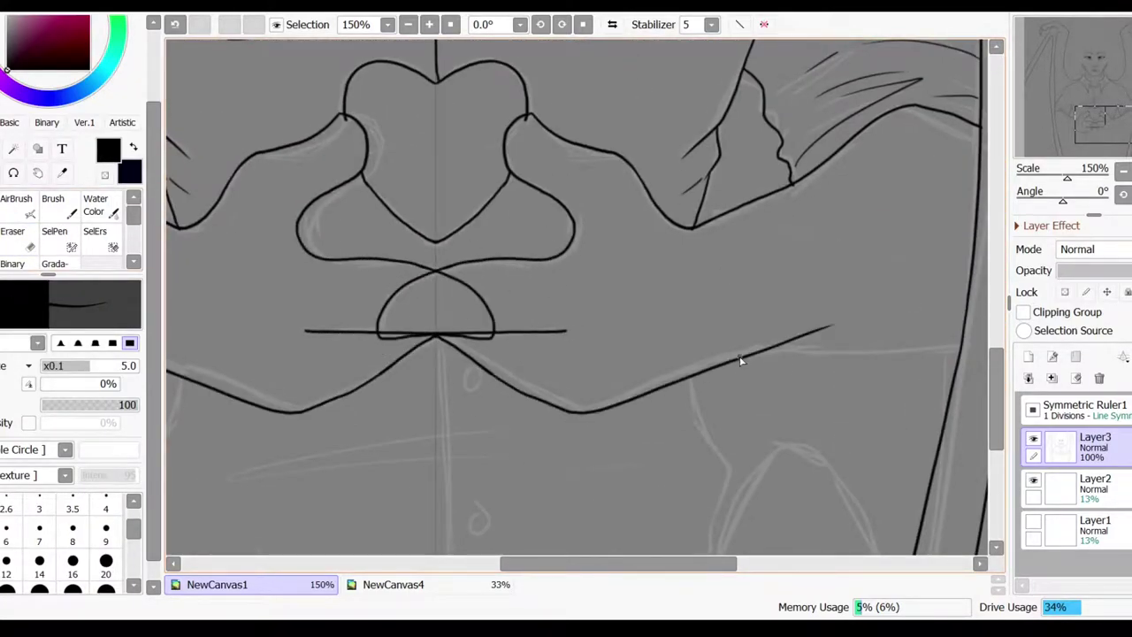
key("e")
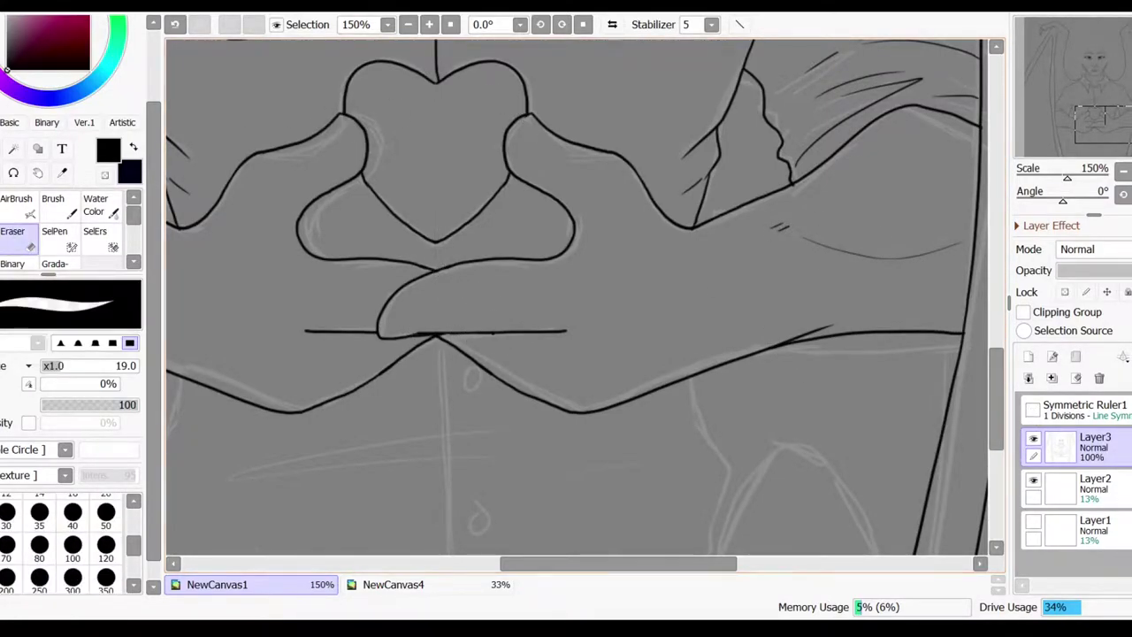
Ink the sides of the shirt's waist and the small tucked folds above the belt.
key("n")
key("ctrl+minus")
key("ctrl+plus")
left_click_drag(739, 223, 751, 348)
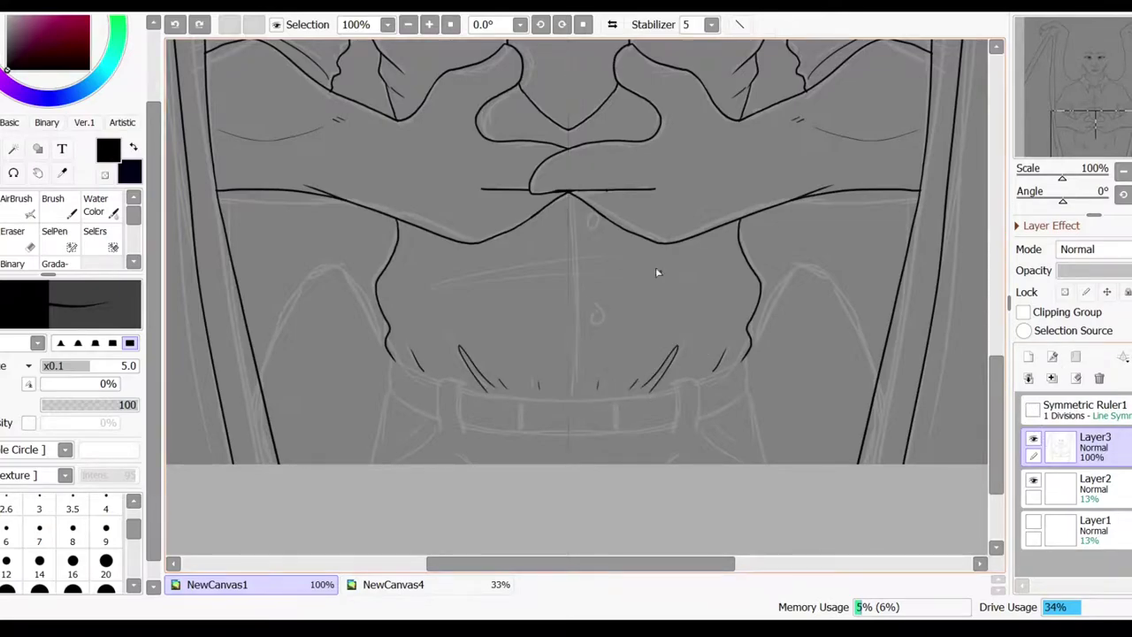
Ink the round buttons beside the placket and the arched wing edges on both sides of the waist.
scroll(593, 276, "up", 5)
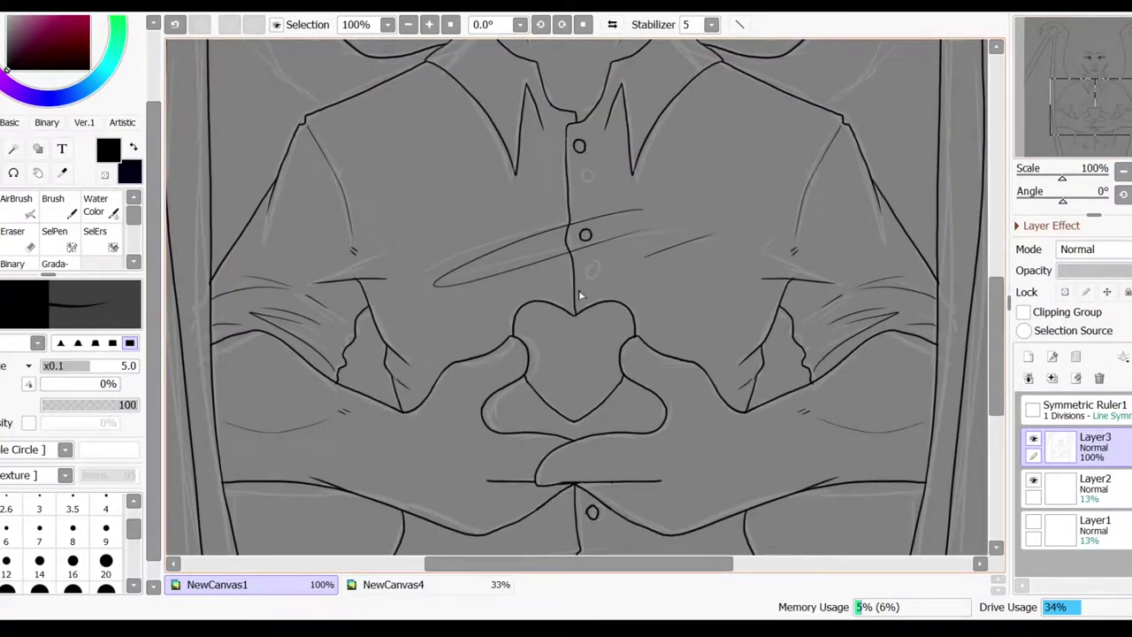
key("ctrl+minus")
key("ctrl+minus")
key("ctrl+plus")
key("ctrl+plus")
key("ctrl+plus")
key("ctrl+minus")
key("ctrl+minus")
scroll(672, 144, "up", 8)
scroll(681, 144, "down", 2)
key("ctrl+plus")
key("ctrl+plus")
scroll(633, 330, "down", 10)
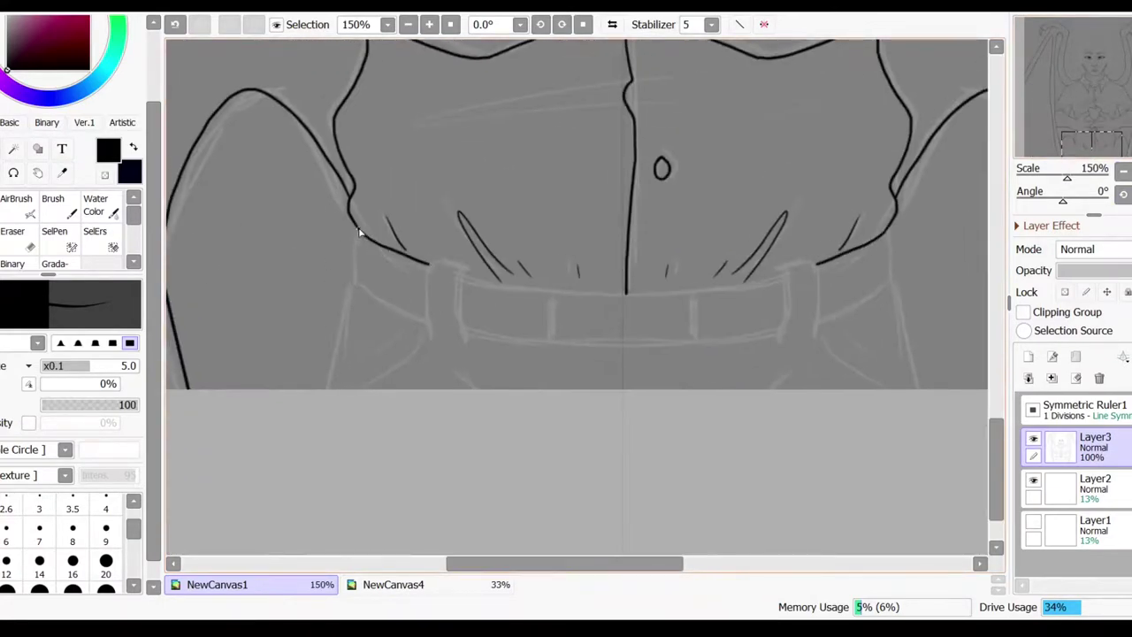
Ink the belt with its buckle section and loops, plus the trouser edges and creases below it.
left_click_drag(406, 357, 568, 307)
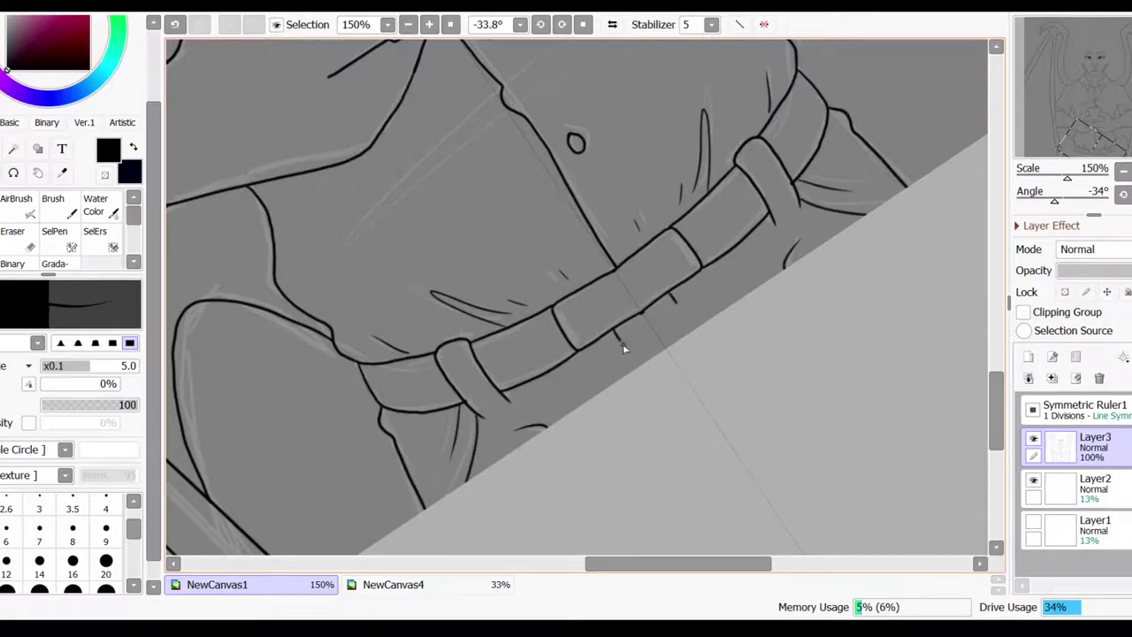
key("ctrl+0")
key("ctrl+plus")
key("ctrl+plus")
key("ctrl+plus")
key("ctrl+plus")
key("ctrl+plus")
scroll(484, 204, "up", 8)
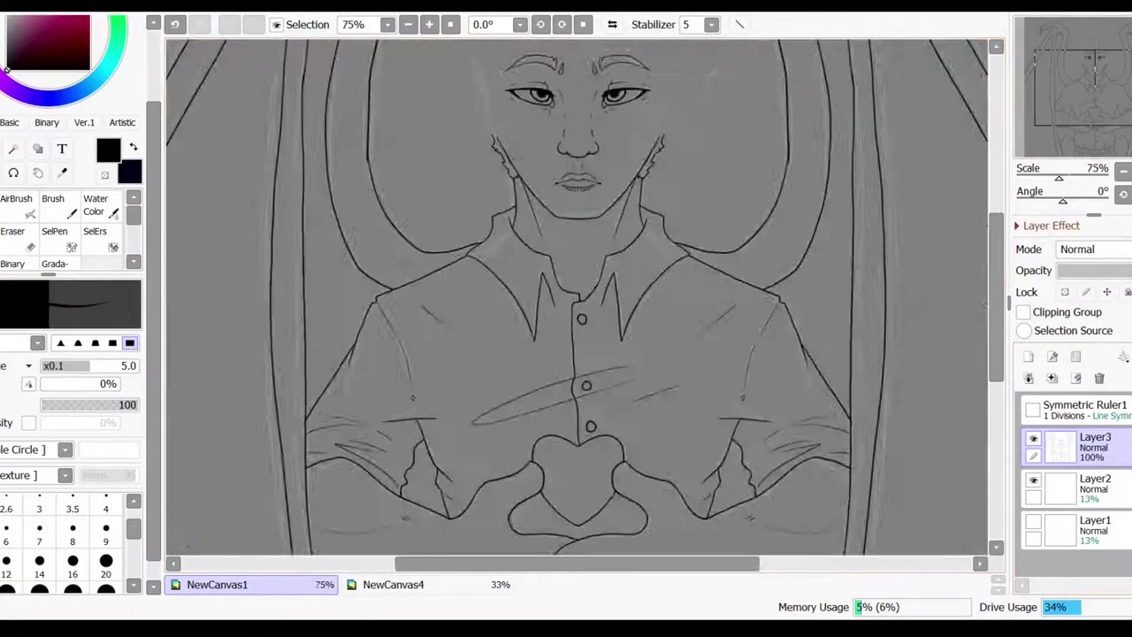
Ink the wavy forelock, the curls beside the cheek and the crown outline of the hair.
left_click_drag(608, 237, 575, 394)
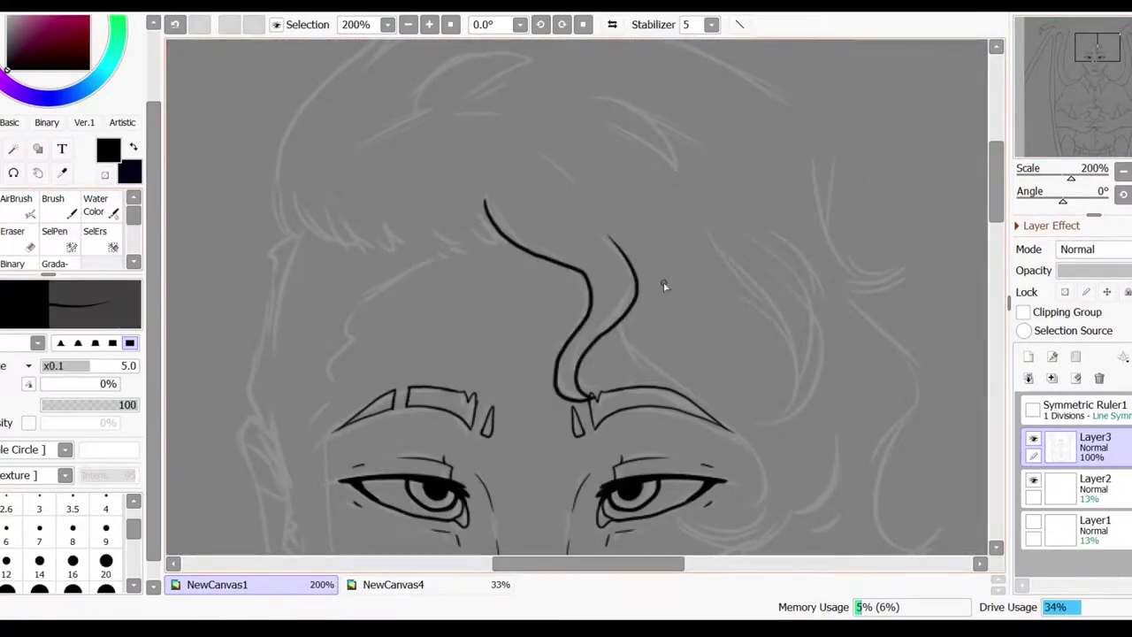
left_click_drag(663, 326, 548, 131)
left_click_drag(619, 232, 586, 332)
left_click_drag(583, 445, 681, 420)
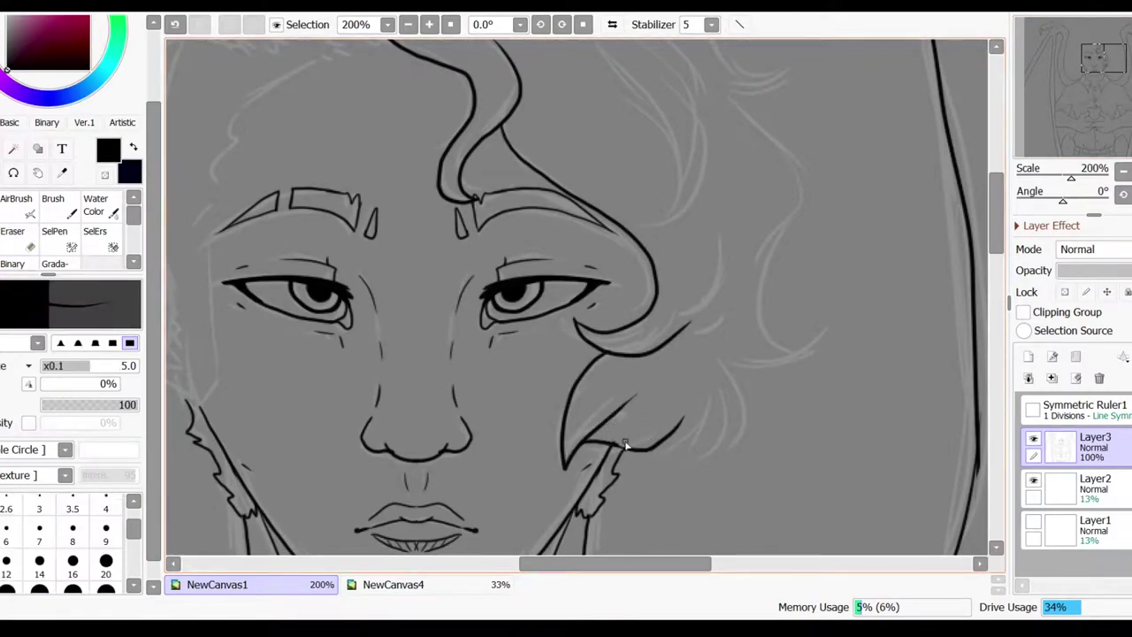
mouse_move(672, 238)
left_mouse_down()
mouse_move(736, 398)
mouse_move(455, 354)
mouse_move(767, 154)
left_mouse_up()
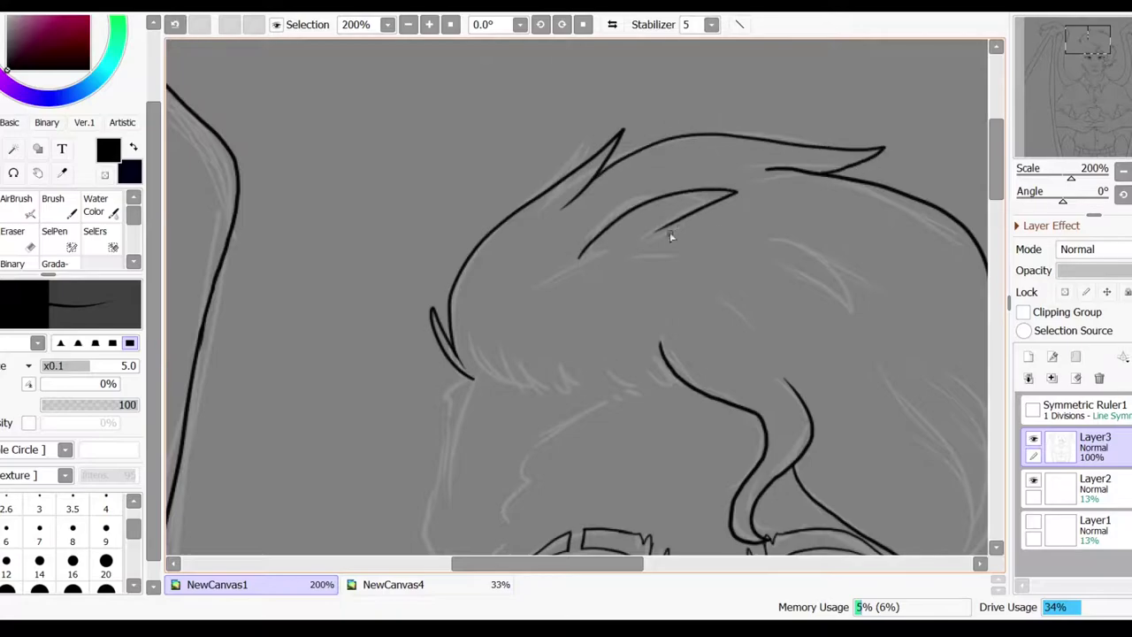
Ink the jagged fringe tips, hairline, sideburn and ear on the short-haired side of the head.
left_click_drag(627, 247, 326, 150)
key("ctrl+z")
left_click_drag(624, 270, 650, 456)
mouse_move(247, 322)
left_mouse_down()
mouse_move(248, 207)
mouse_move(564, 177)
mouse_move(493, 363)
left_mouse_up()
left_click_drag(494, 301, 436, 117)
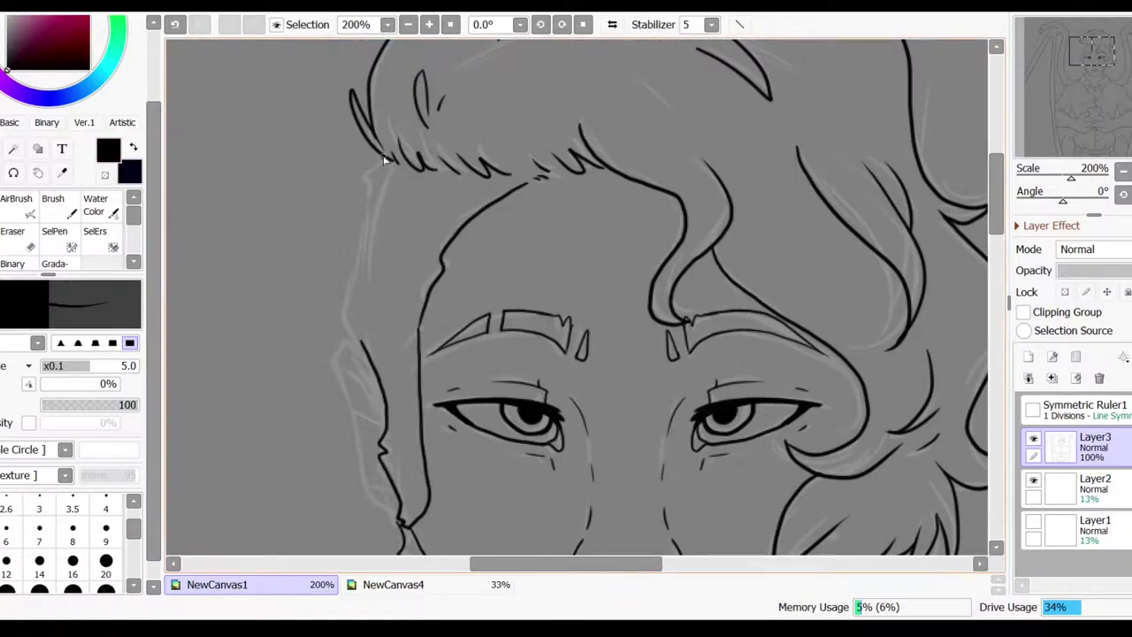
left_click_drag(337, 358, 442, 190)
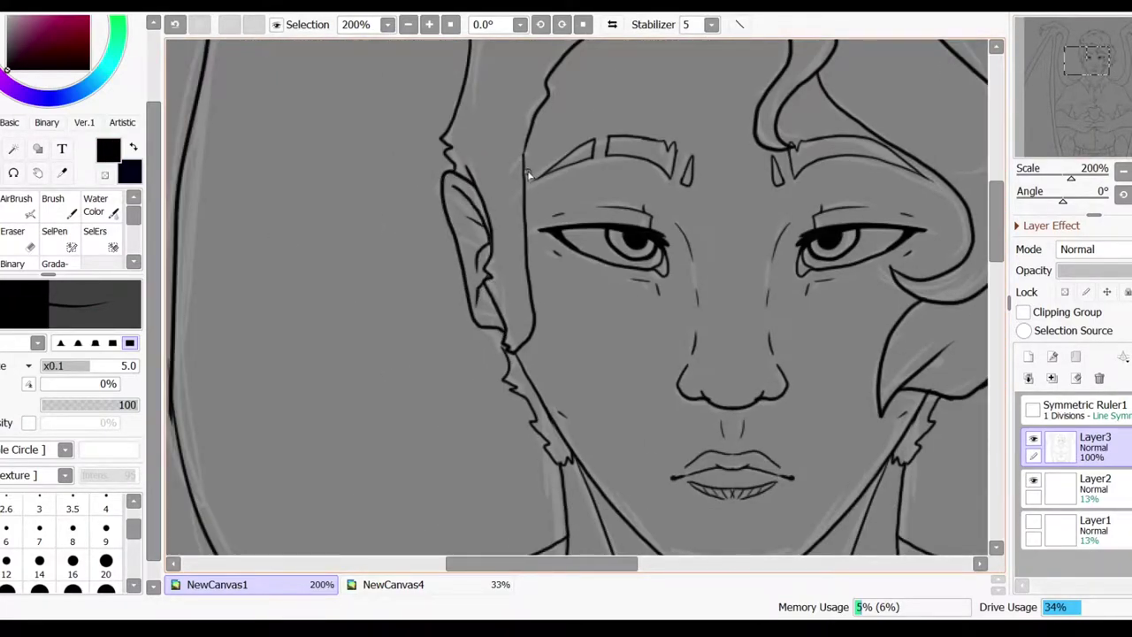
Ink a small curved throat mark at the centre of the neck above the collar opening.
scroll(487, 206, "down", 4)
scroll(522, 398, "up", 3)
left_click_drag(522, 106, 524, 282)
scroll(524, 282, "down", 4)
scroll(531, 343, "up", 5)
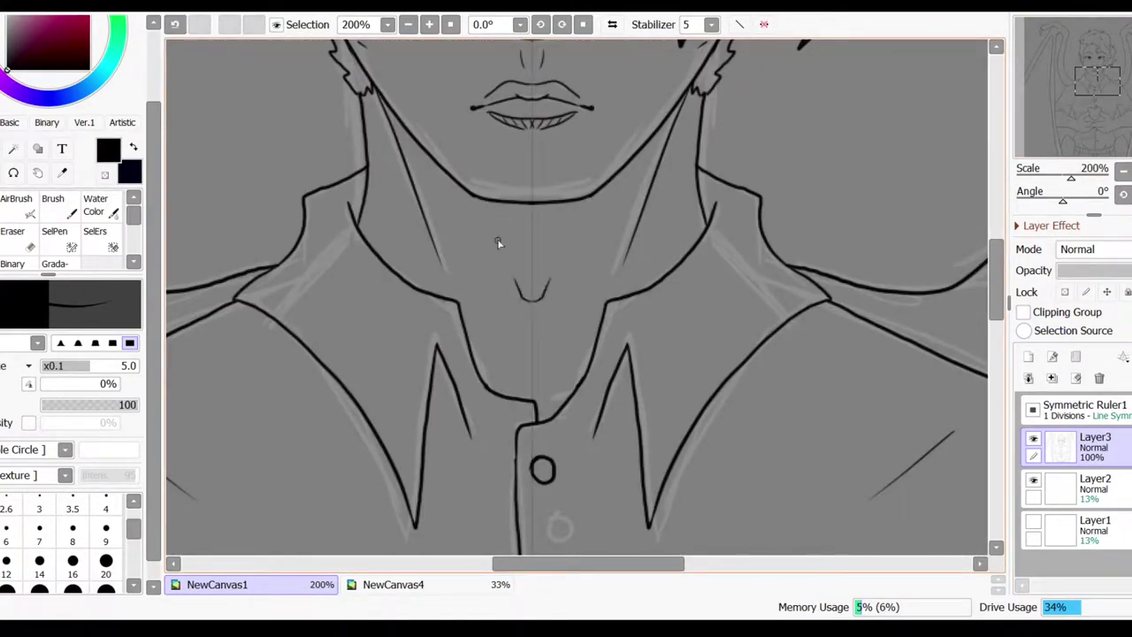
Select the empty areas around the figure with the Magic Wand, including the two gaps beside the waist.
left_click(1055, 179)
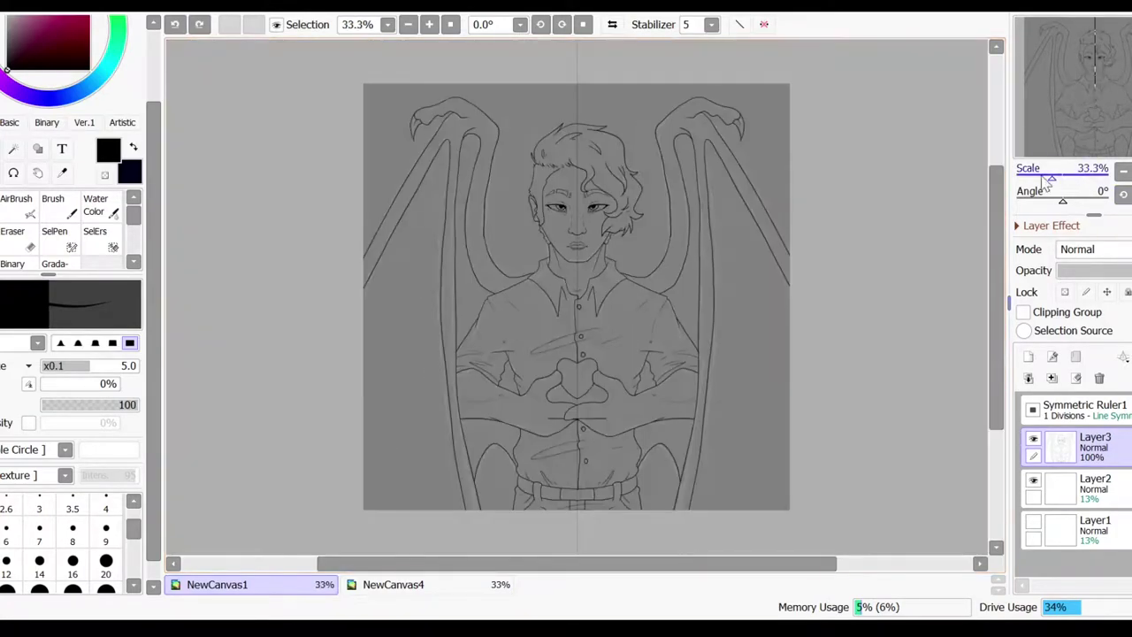
key("w")
left_click(504, 478)
left_click(659, 477)
Check the NewCanvas4 reference and fill the figure in NewCanvas1 with its beige tone on a layer beneath the line art.
key("ctrl+Tab")
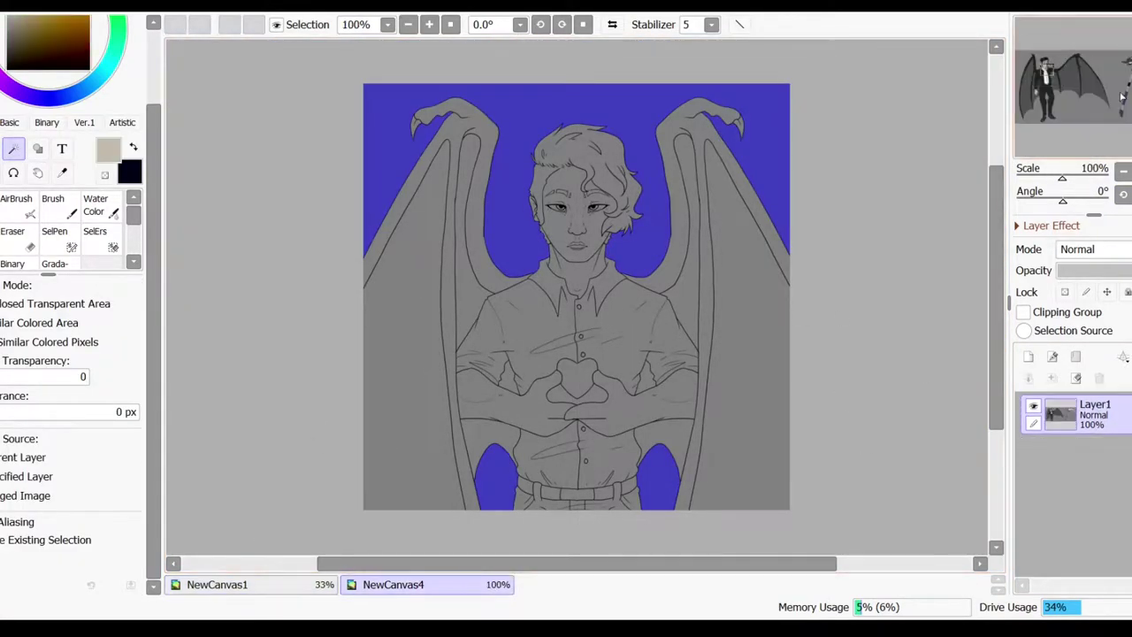
key("ctrl+Tab")
key("ctrl+v")
Paint the main hair mass near-black on the colour layer beneath the line art with a size 20 brush.
key("b")
scroll(566, 266, "up", 2)
mouse_move(453, 188)
left_mouse_down()
mouse_move(562, 86)
mouse_move(619, 283)
left_mouse_up()
left_click_drag(513, 141, 433, 183)
left_click(106, 508)
scroll(566, 292, "up", 3)
left_click_drag(681, 460, 724, 332)
mouse_move(712, 407)
left_mouse_down()
mouse_move(715, 336)
mouse_move(655, 389)
mouse_move(659, 292)
mouse_move(699, 283)
left_mouse_up()
left_click(1100, 44)
mouse_move(495, 177)
left_mouse_down()
mouse_move(578, 286)
mouse_move(620, 316)
mouse_move(633, 416)
left_mouse_up()
left_click_drag(447, 304, 575, 371)
Fill the remaining hair edges, sideburns and cheek curls with the same near-black colour.
left_click_drag(595, 303, 589, 212)
key("Delete")
key("Delete")
key("Delete")
mouse_move(563, 262)
left_mouse_down()
mouse_move(518, 281)
mouse_move(431, 371)
mouse_move(464, 402)
mouse_move(442, 531)
left_mouse_up()
key("Delete")
mouse_move(380, 349)
left_mouse_down()
mouse_move(449, 233)
mouse_move(447, 345)
mouse_move(421, 427)
mouse_move(447, 385)
mouse_move(456, 442)
left_mouse_up()
left_click_drag(823, 575, 885, 389)
Fill both eyebrows with the near-black hair colour on the colour layer, reducing the brush to size 14.
scroll(518, 97, "up", 2)
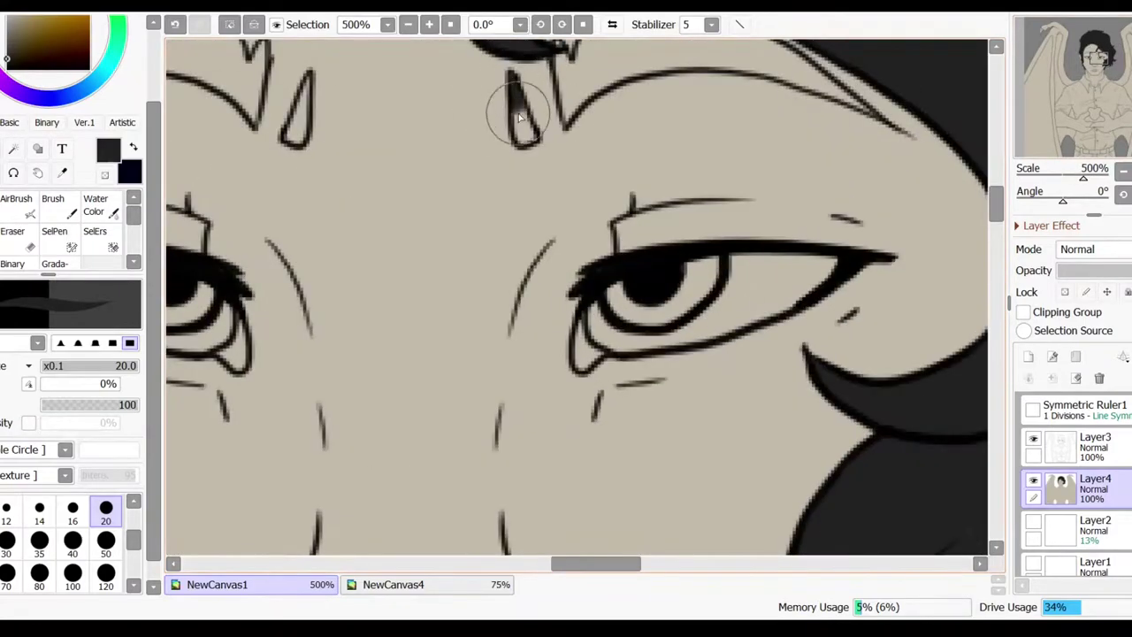
mouse_move(576, 101)
left_mouse_down()
mouse_move(469, 126)
mouse_move(557, 63)
mouse_move(571, 127)
mouse_move(585, 122)
mouse_move(460, 150)
left_mouse_up()
key("bracketleft")
key("bracketleft")
scroll(559, 69, "down", 2)
left_click_drag(456, 124, 433, 221)
key("Delete")
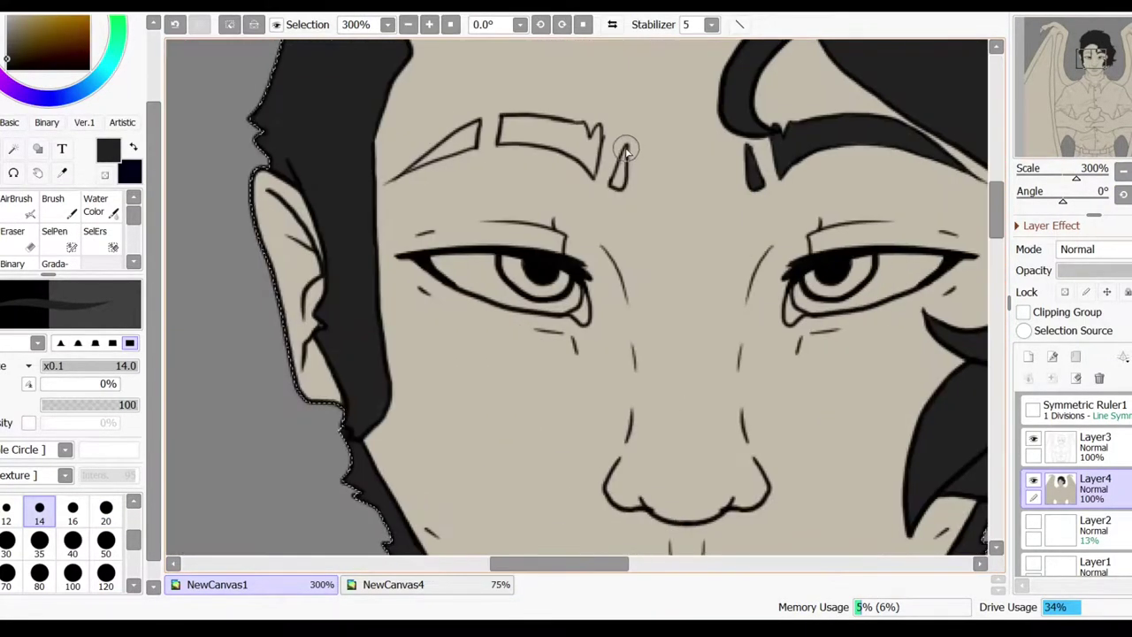
scroll(617, 147, "up", 1)
mouse_move(482, 257)
left_mouse_down()
mouse_move(545, 268)
mouse_move(567, 286)
mouse_move(548, 260)
mouse_move(578, 255)
mouse_move(484, 387)
left_mouse_up()
Colour the eyes with off-white whites, dusty pink inner corners and blue-grey irises using a size 14 brush.
left_click(11, 76)
left_click_drag(610, 442, 686, 354)
scroll(752, 204, "up", 2)
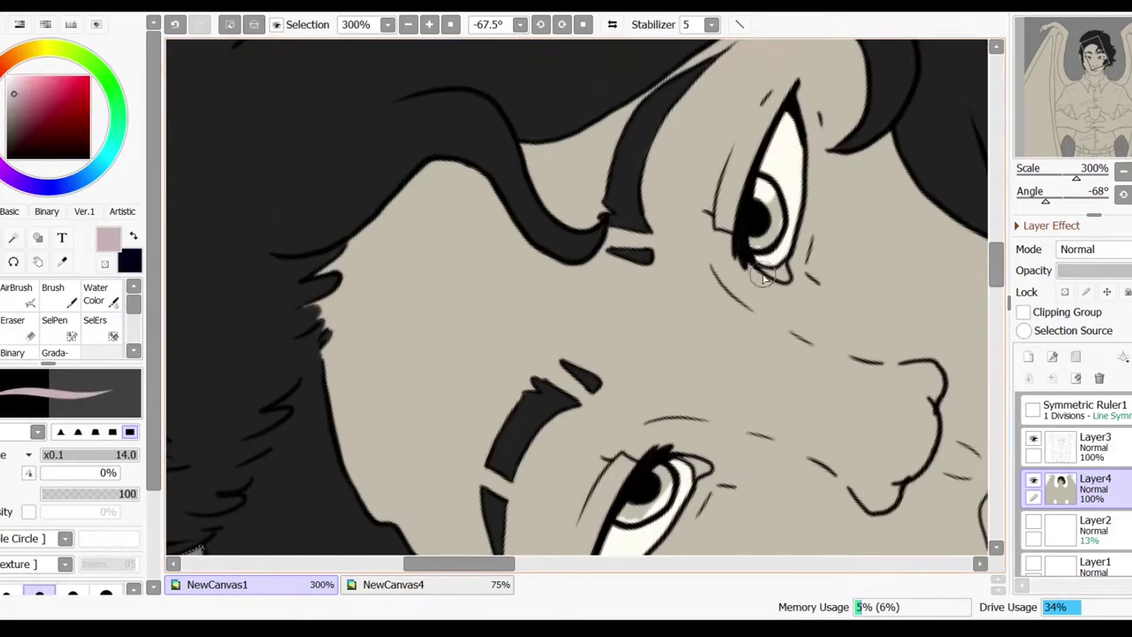
scroll(819, 285, "down", 3)
left_click_drag(652, 326, 632, 367)
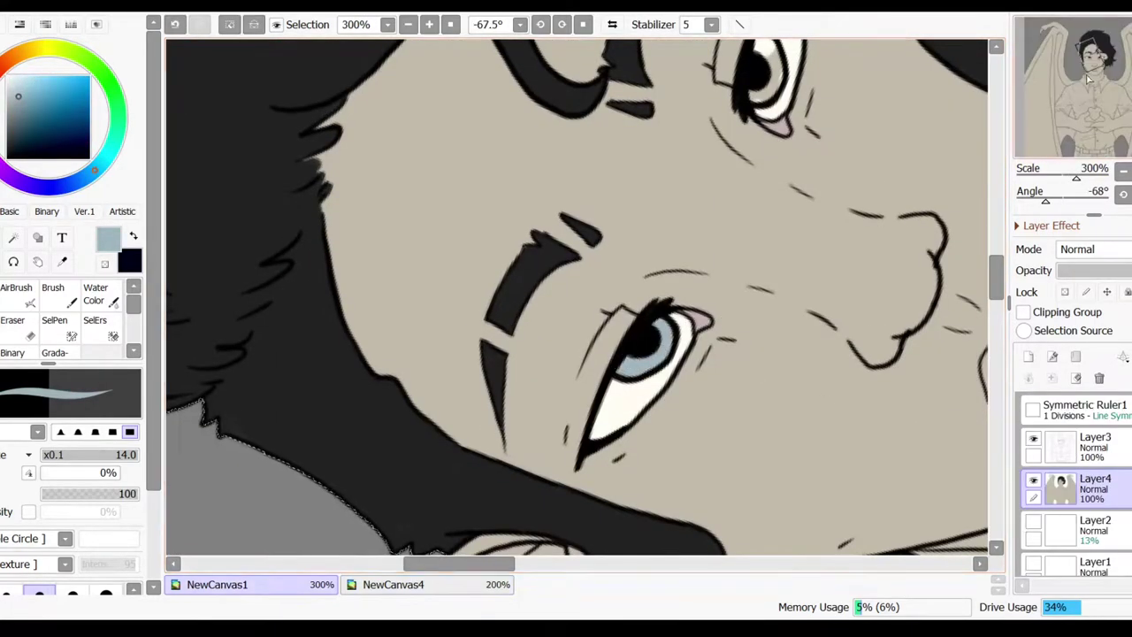
Add a thin mauve-grey scar line through the eyebrow on the ear side and sample the beige skin tone.
scroll(652, 326, "up", 3)
key("Home")
scroll(384, 227, "up", 3)
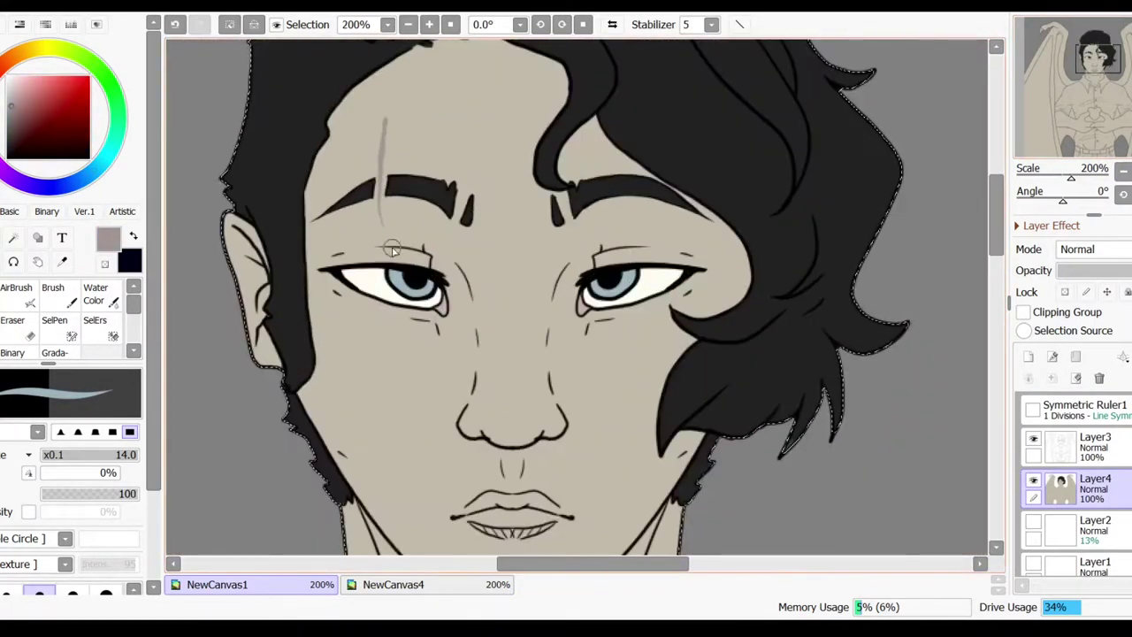
left_click(396, 120, "alt")
Check the NewCanvas4 reference and block in the shirt in off-white with a symmetrical size 50 brush.
scroll(913, 422, "down", 4)
key("ctrl+Tab")
left_click(1121, 173)
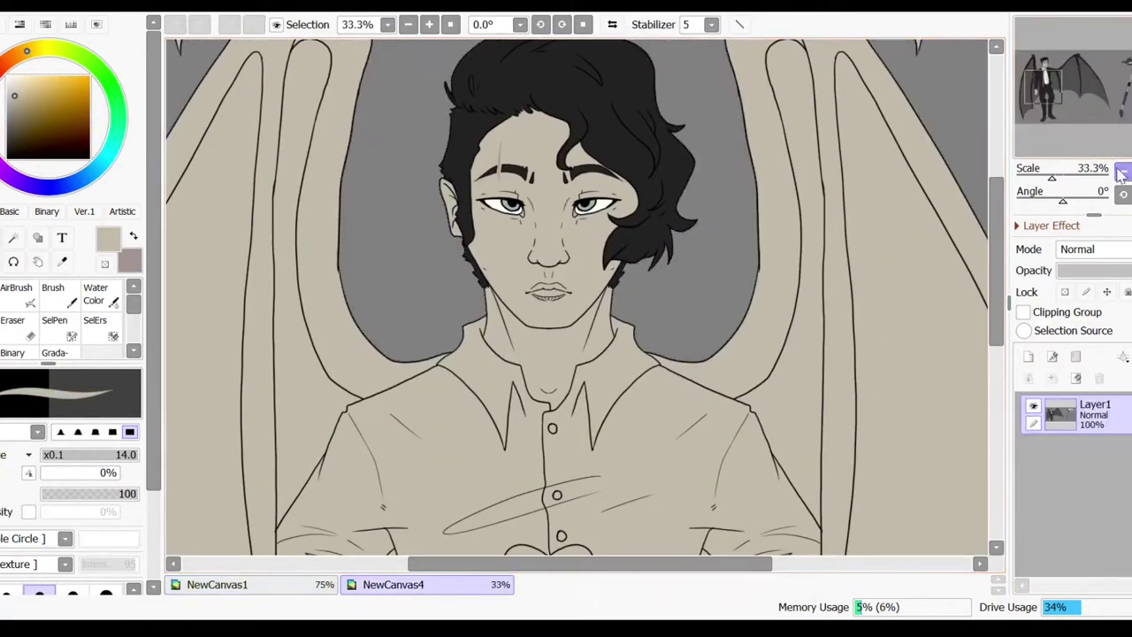
scroll(36, 416, "down", 2)
key("ctrl+Tab")
left_click_drag(623, 319, 677, 354)
left_click_drag(465, 310, 678, 336)
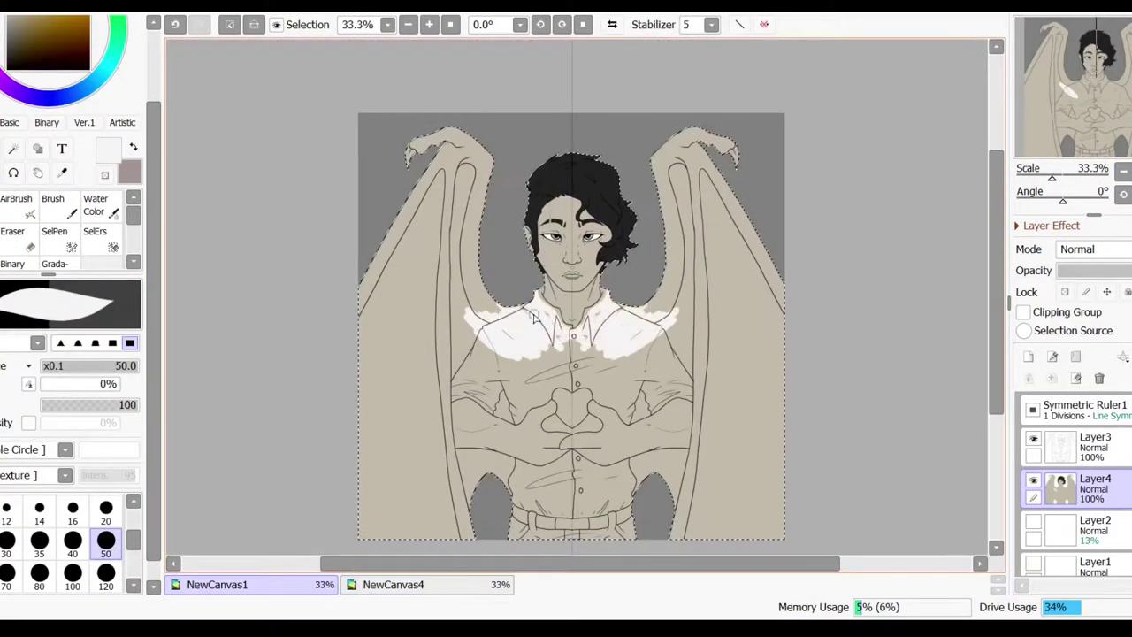
left_click_drag(513, 354, 651, 380)
mouse_move(449, 394)
left_mouse_down()
mouse_move(482, 368)
mouse_move(566, 411)
mouse_move(530, 495)
mouse_move(601, 477)
left_mouse_up()
Fill the collar and shoulders with off-white up to the line art using a size 16 brush.
key("bracketleft")
key("bracketleft")
key("bracketleft")
key("bracketleft")
key("bracketleft")
key("bracketleft")
scroll(646, 261, "up", 3)
scroll(577, 296, "up", 1)
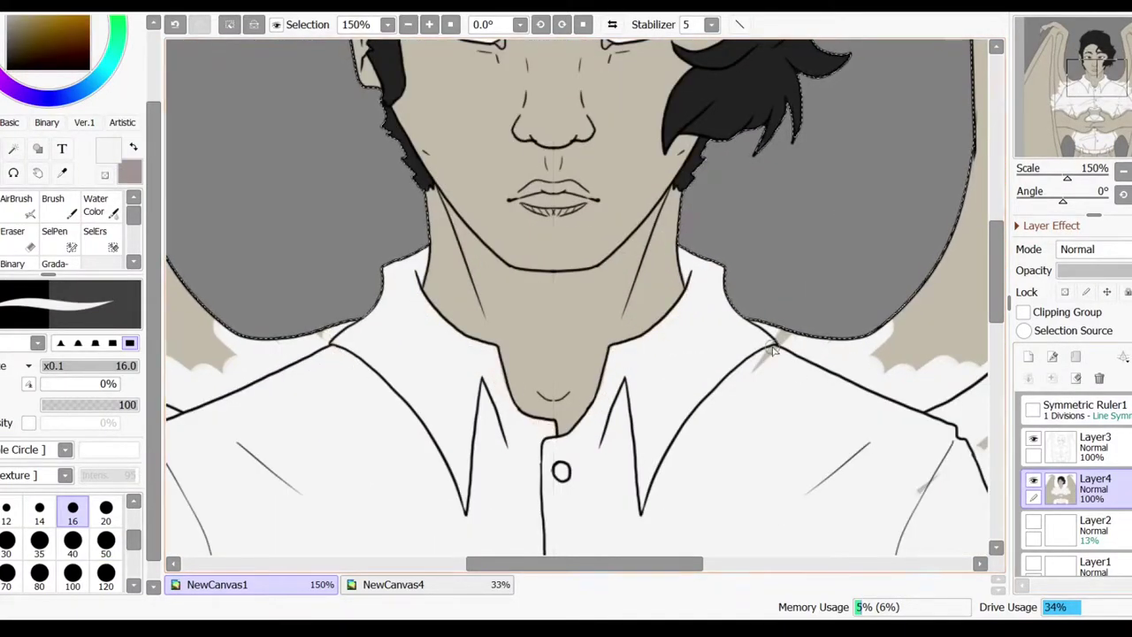
Fill the shirt's off-white up to the line art along the sleeves, around the hands and beneath the forearms.
scroll(797, 372, "down", 5)
scroll(619, 354, "left", 4)
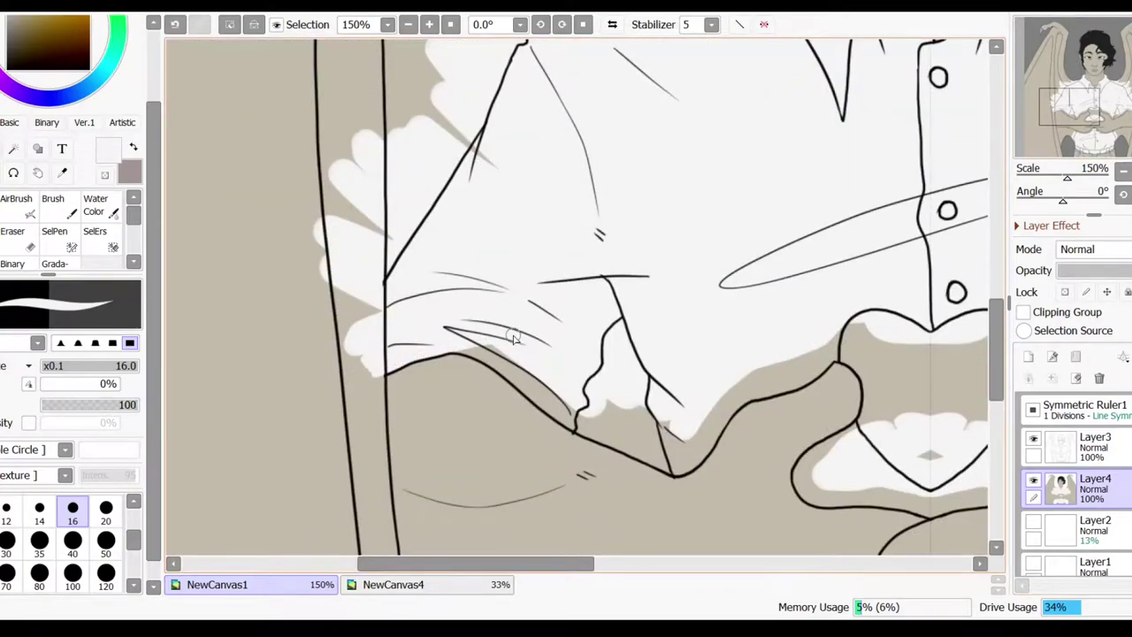
scroll(463, 352, "down", 2)
scroll(463, 352, "right", 2)
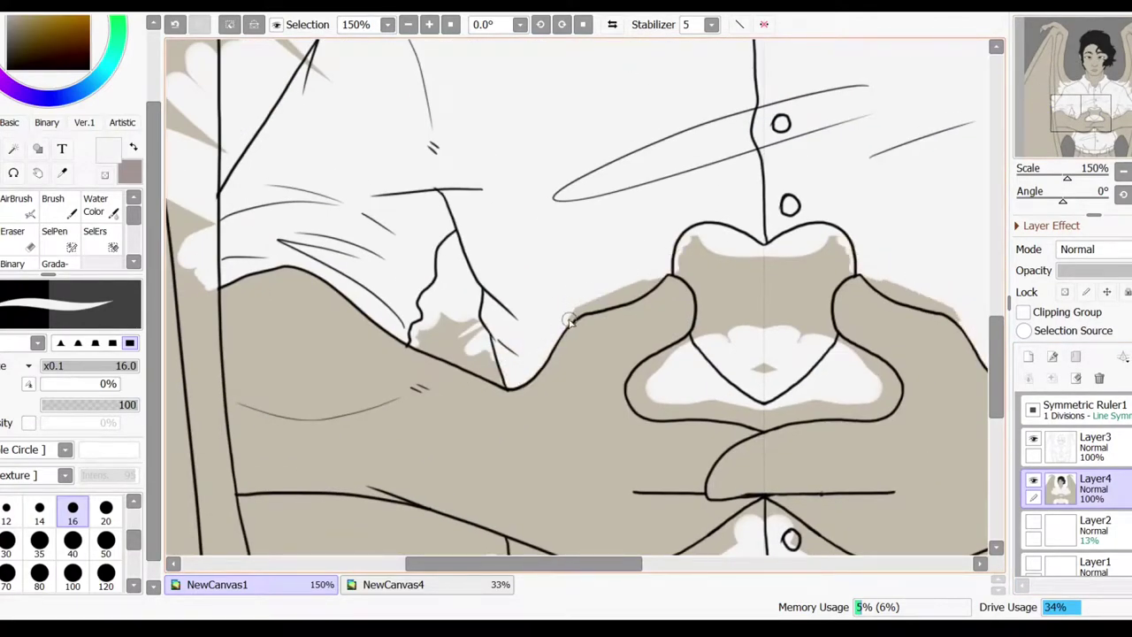
scroll(561, 328, "right", 3)
scroll(561, 329, "down", 1)
left_click_drag(341, 303, 483, 328)
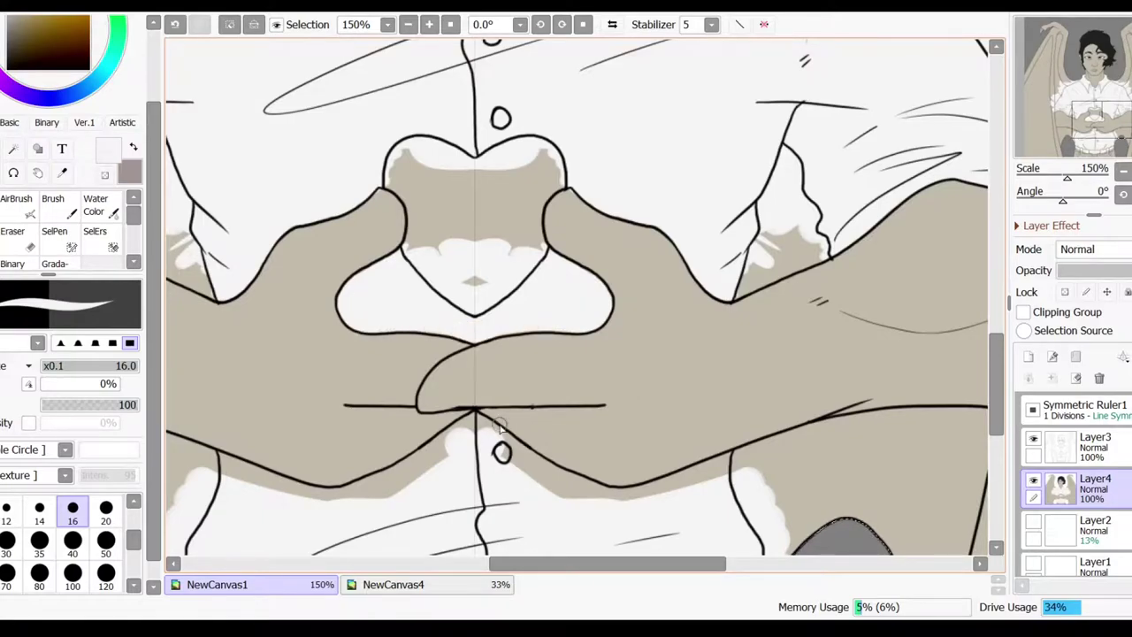
left_click_drag(543, 421, 563, 437)
mouse_move(451, 414)
left_mouse_down()
mouse_move(637, 494)
mouse_move(699, 469)
left_mouse_up()
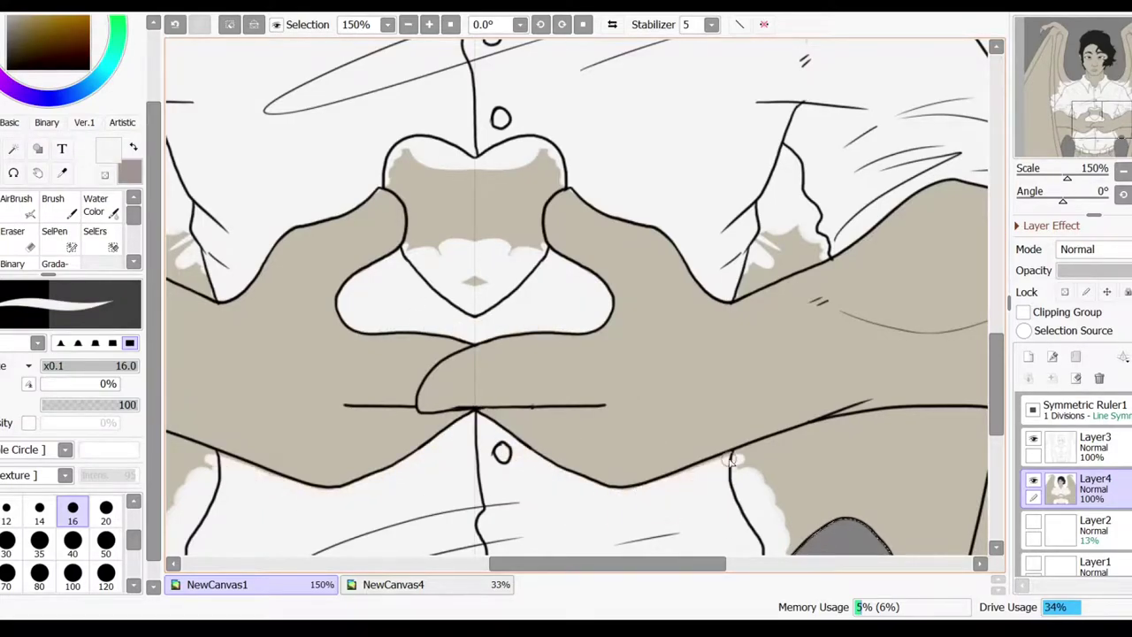
Colour the belt and trousers near-black and the belt buckle light grey with a size 20 brush.
key("ctrl+minus")
key("ctrl+plus")
scroll(566, 300, "down", 5)
mouse_move(301, 390)
left_mouse_down()
mouse_move(380, 353)
mouse_move(371, 341)
left_mouse_up()
key("]")
key("ctrl+plus")
mouse_move(270, 446)
left_mouse_down()
mouse_move(217, 430)
mouse_move(209, 451)
mouse_move(758, 375)
mouse_move(708, 434)
mouse_move(760, 372)
left_mouse_up()
left_click(17, 66)
mouse_move(354, 455)
left_mouse_down()
mouse_move(478, 447)
mouse_move(412, 429)
mouse_move(353, 438)
left_mouse_up()
left_click(265, 442, "alt")
scroll(442, 399, "down", 2)
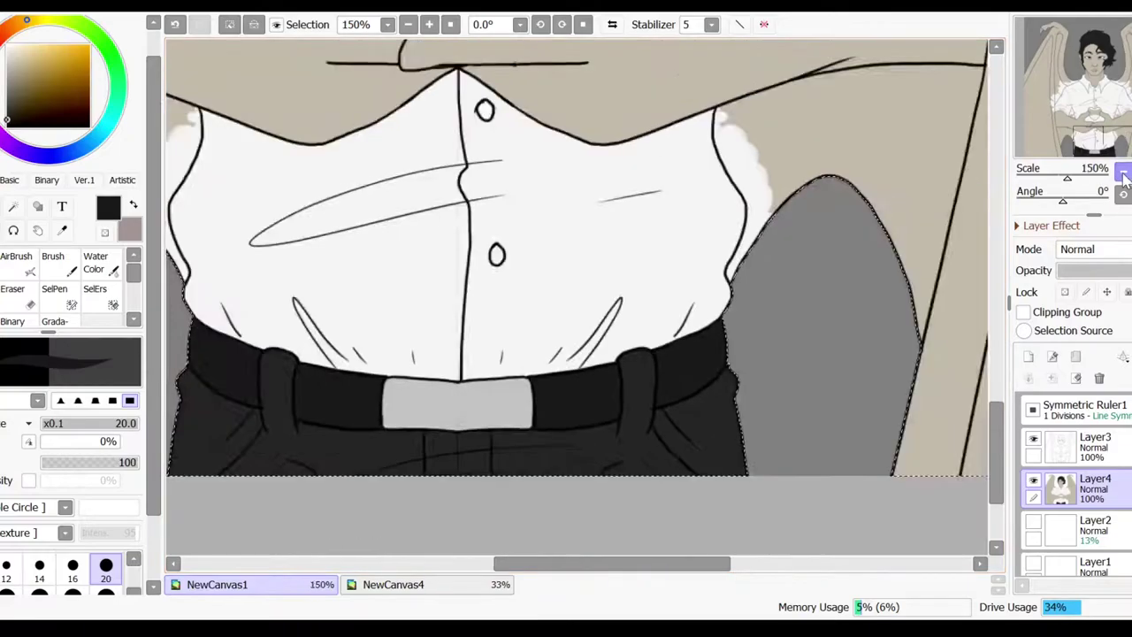
Fill the shirt buttons with near-black.
scroll(527, 381, "up", 2)
scroll(537, 531, "up", 3)
left_click(526, 300)
left_click(517, 219)
key("bracketleft")
key("bracketleft")
key("bracketleft")
key("bracketleft")
key("bracketleft")
key("bracketleft")
key("bracketleft")
key("bracketleft")
key("bracketleft")
Block in the wing membranes in dark grey beside the near-black bones on Layer4 with a size 120 brush.
left_click(1088, 447)
left_click(1088, 487)
scroll(575, 310, "down", 3)
left_click(105, 511)
mouse_move(673, 451)
left_mouse_down()
mouse_move(686, 389)
mouse_move(681, 97)
mouse_move(637, 230)
left_mouse_up()
mouse_move(743, 447)
left_mouse_down()
mouse_move(778, 344)
mouse_move(715, 150)
mouse_move(708, 336)
mouse_move(637, 389)
mouse_move(675, 144)
mouse_move(677, 206)
left_mouse_up()
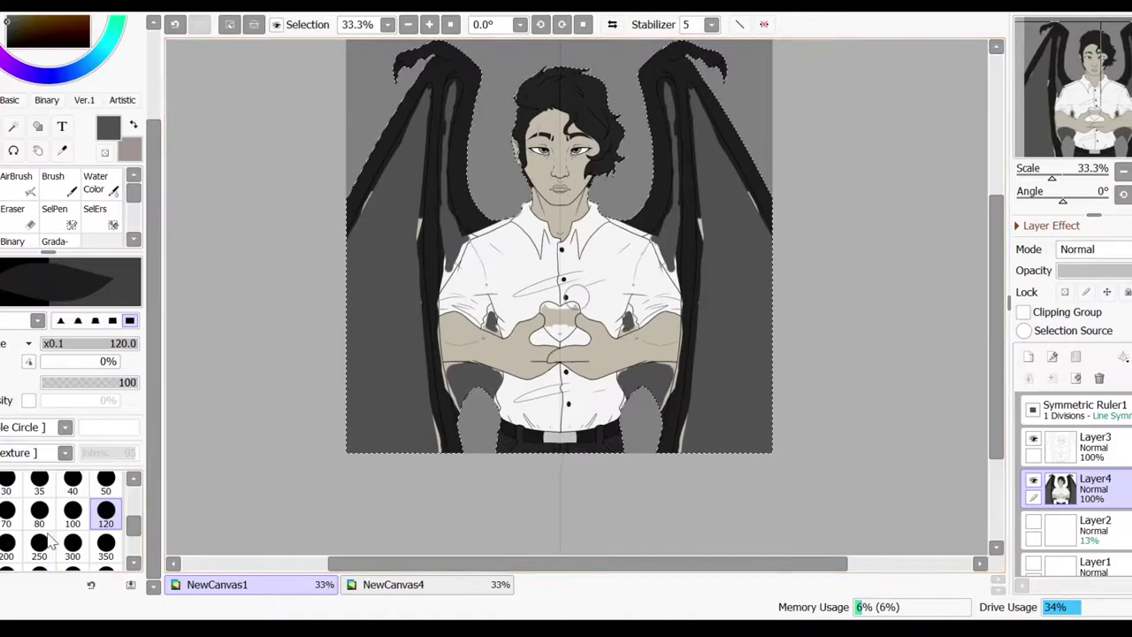
Fill the membrane edges beside the wing bones and sleeves with dark grey using a size 40 brush.
scroll(646, 401, "up", 2)
mouse_move(659, 301)
left_mouse_down()
mouse_move(640, 328)
mouse_move(684, 194)
mouse_move(663, 322)
left_mouse_up()
scroll(870, 218, "up", 2)
left_click_drag(653, 146, 649, 268)
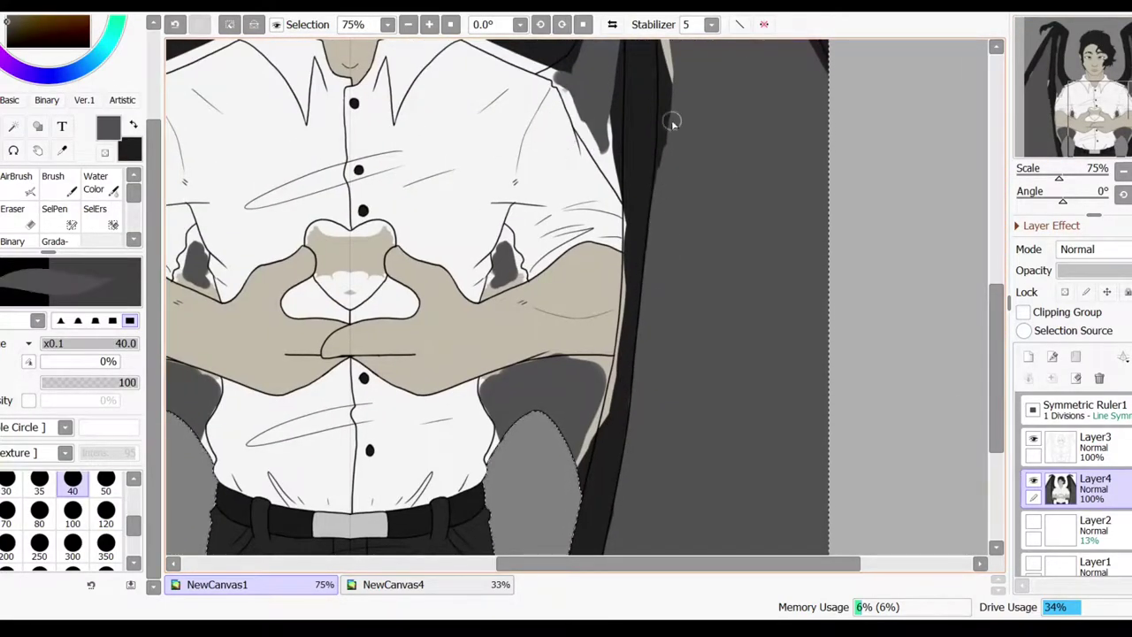
scroll(630, 148, "up", 4)
scroll(790, 211, "up", 3)
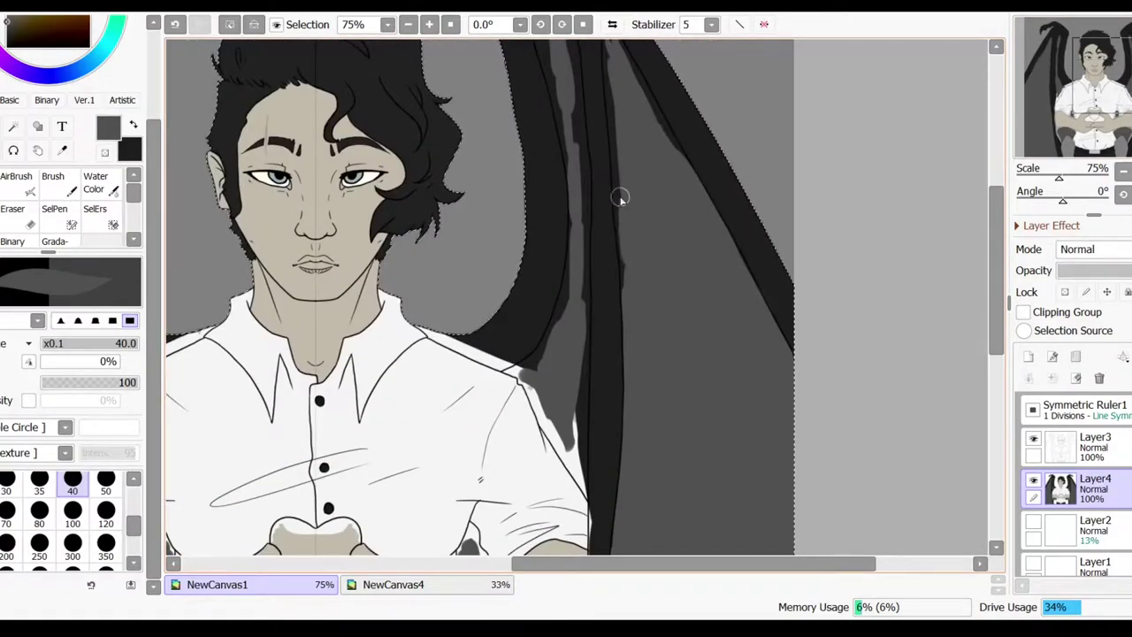
Clean up the edges between wing bones and membranes, alternating near-black and dark grey at size 40.
key("x")
left_click(1094, 108)
left_click_drag(1094, 108, 1104, 75)
key("x")
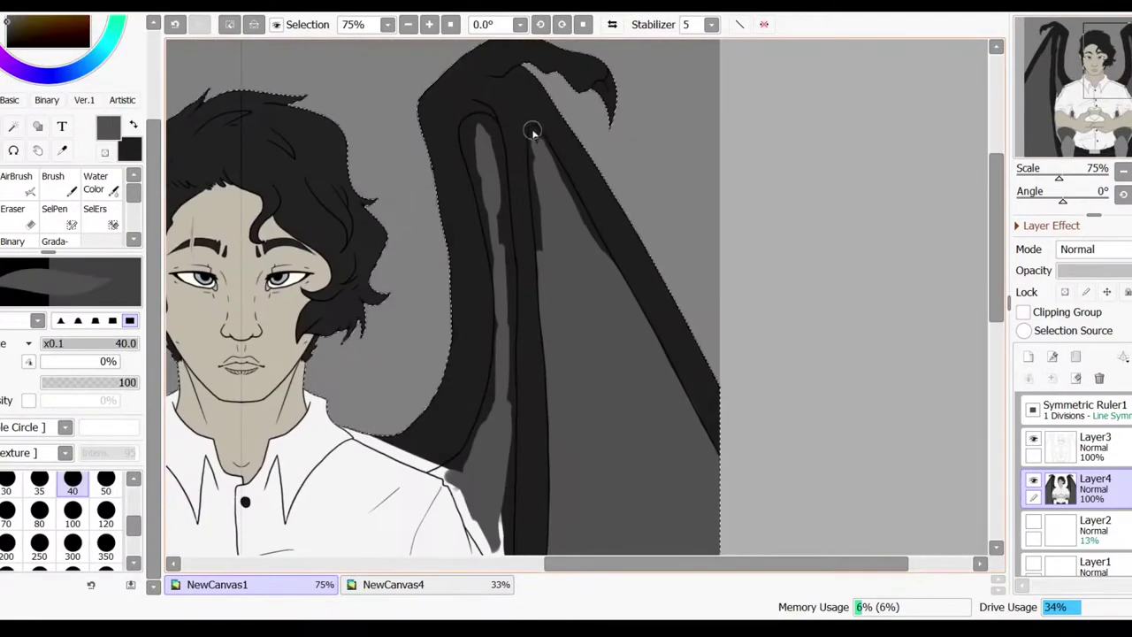
key("x")
scroll(531, 222, "down", 5)
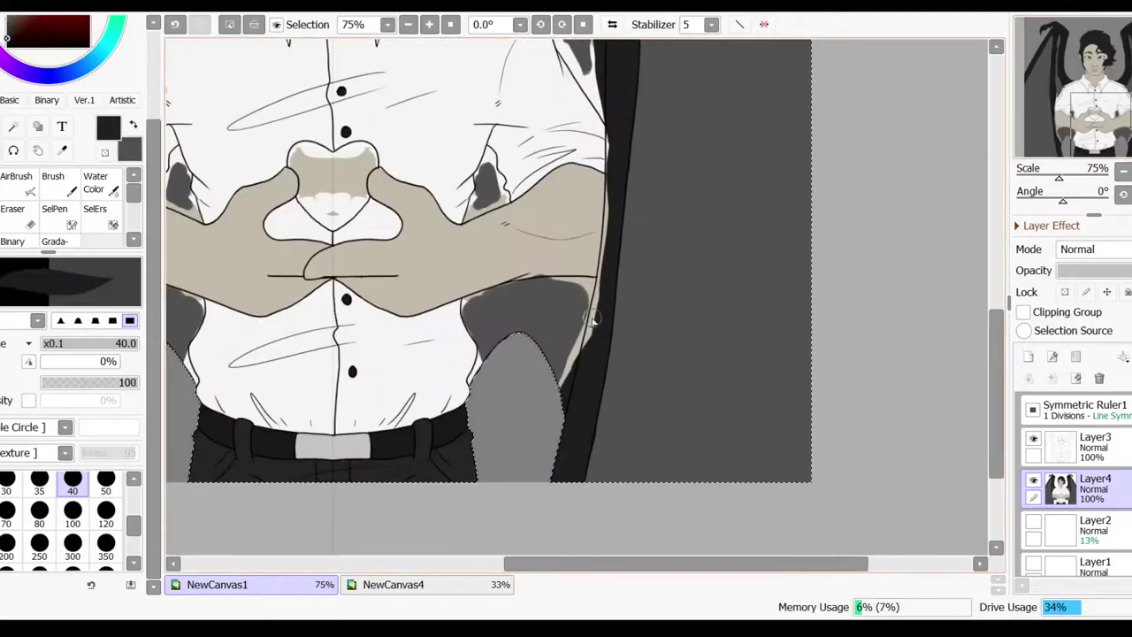
scroll(549, 336, "up", 5)
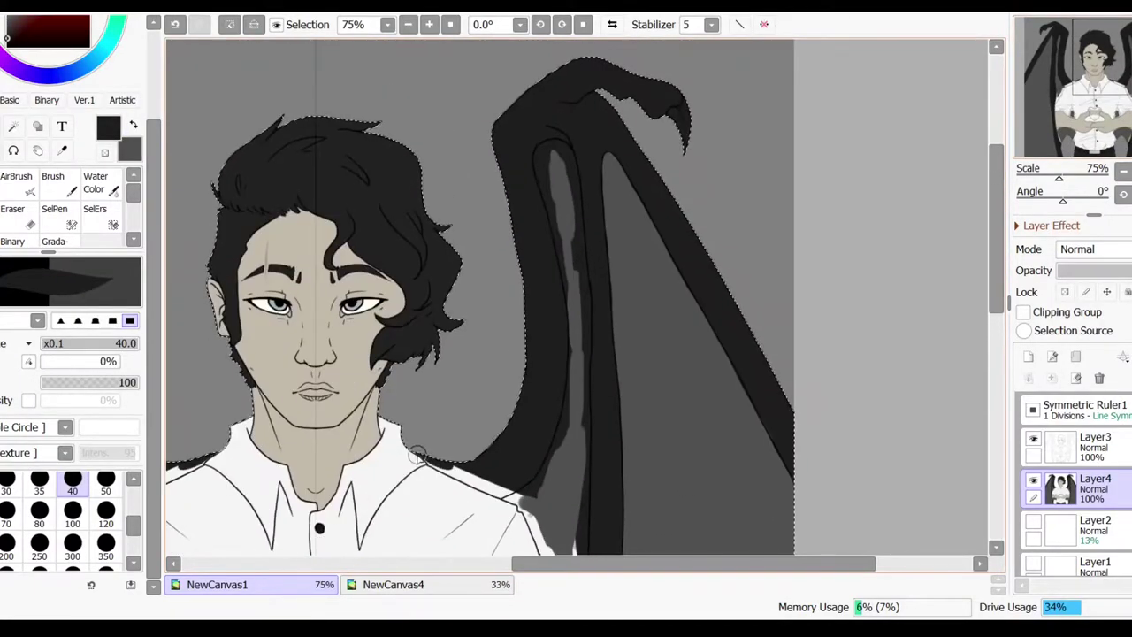
Refine the near-black wing bases at the shoulders and the dark grey membrane beside them.
scroll(493, 493, "up", 2)
key("x")
key("x")
key("x")
key("x")
scroll(540, 256, "down", 5)
key("x")
scroll(576, 295, "up", 5)
Fill the narrow membrane strip between the inner wing bones with dark grey using a size 30 brush.
key("bracketleft")
key("x")
key("x")
mouse_move(614, 283)
left_mouse_down()
mouse_move(724, 425)
mouse_move(682, 351)
left_mouse_up()
left_click_drag(679, 115, 690, 459)
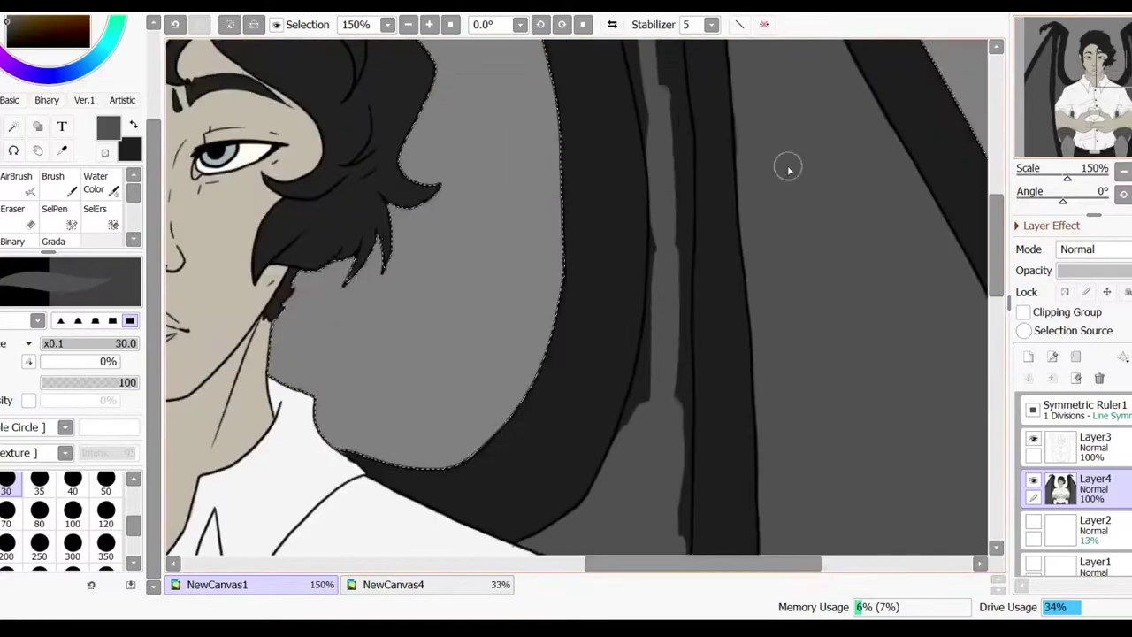
mouse_move(825, 351)
left_mouse_down()
mouse_move(835, 227)
mouse_move(834, 537)
left_mouse_up()
left_click_drag(699, 106, 713, 416)
mouse_move(618, 54)
left_mouse_down()
mouse_move(658, 253)
mouse_move(720, 260)
mouse_move(672, 291)
mouse_move(681, 407)
left_mouse_up()
mouse_move(700, 371)
left_mouse_down()
mouse_move(700, 283)
mouse_move(706, 451)
left_mouse_up()
Paint grey spots on the wing bases and light grey claws on the wing tips, checking the NewCanvas4 reference.
scroll(731, 344, "down", 4)
key("minus")
key("minus")
key("minus")
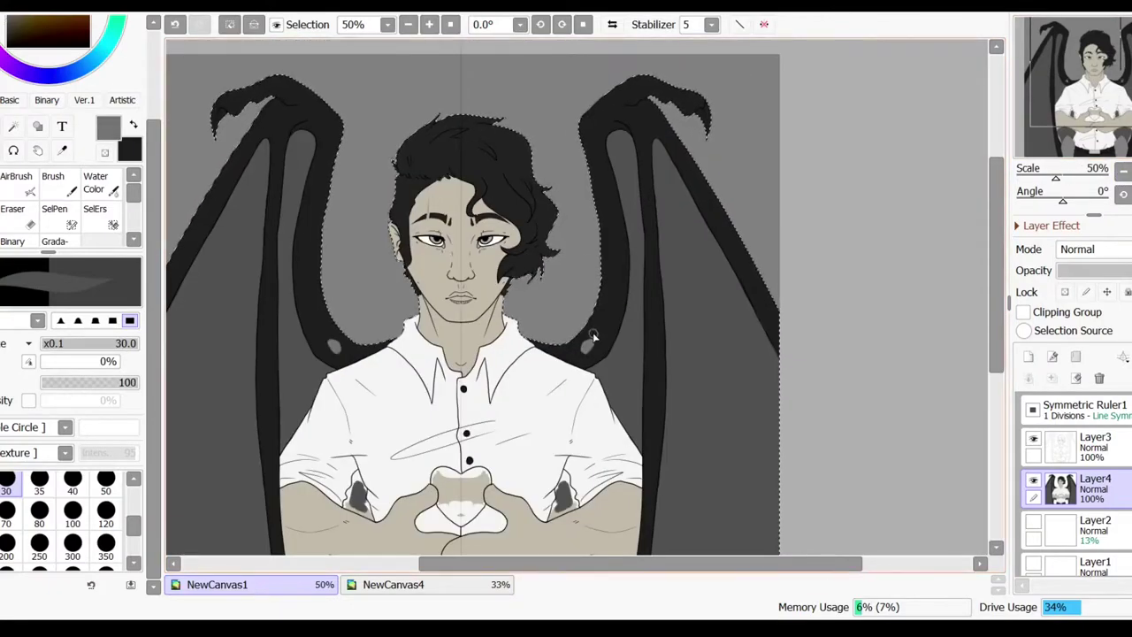
scroll(597, 174, "up", 1)
key("ctrl+Tab")
key("ctrl+Tab")
key("plus")
key("plus")
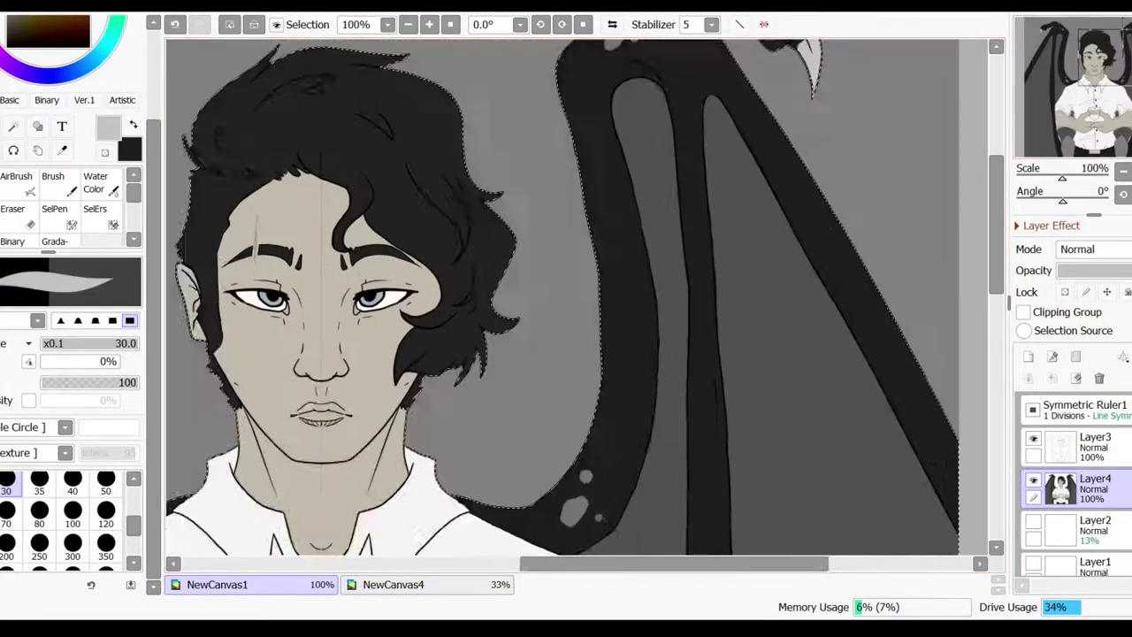
Fill the gaps between the sleeves and torso with the membranes' dark grey using a size 30 brush.
key("minus")
key("minus")
key("minus")
key("minus")
key("plus")
key("plus")
key("plus")
key("plus")
scroll(570, 276, "down", 5)
left_click_drag(577, 265, 570, 276)
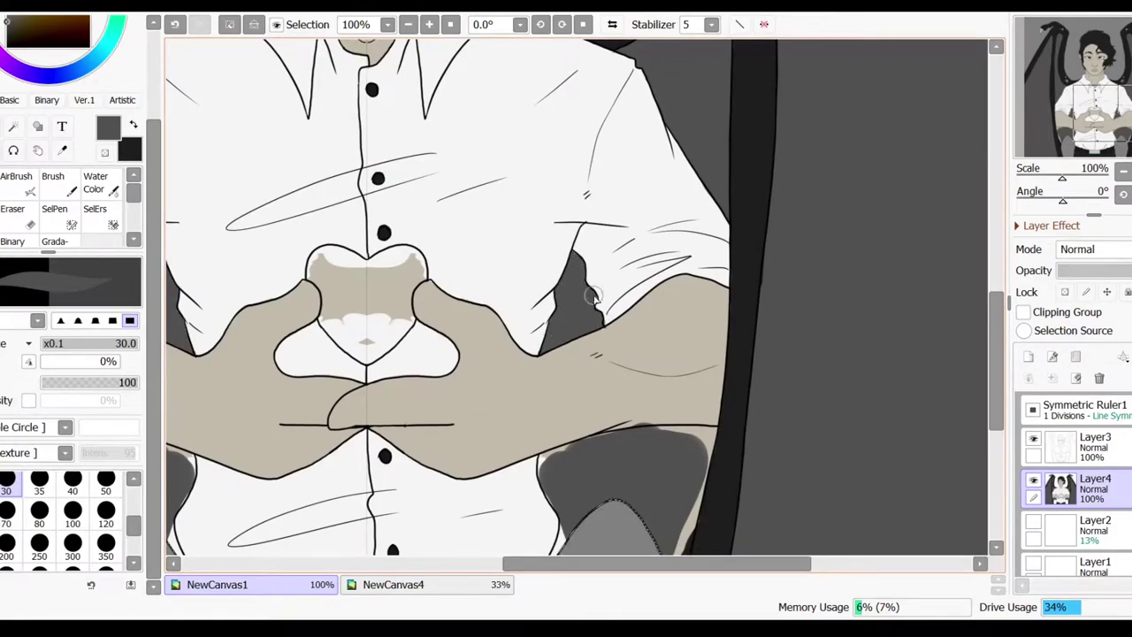
Fill the areas below the forearms and the heart-shaped gap between the hands with the membranes' dark grey.
scroll(677, 463, "down", 5)
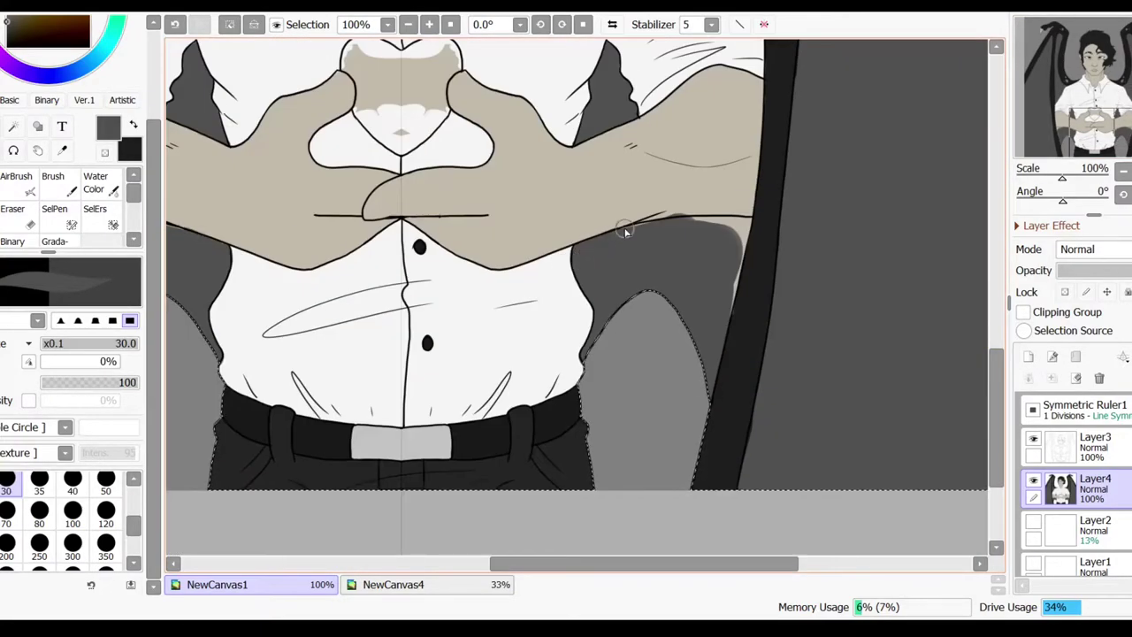
key("ctrl+z")
key("minus")
key("minus")
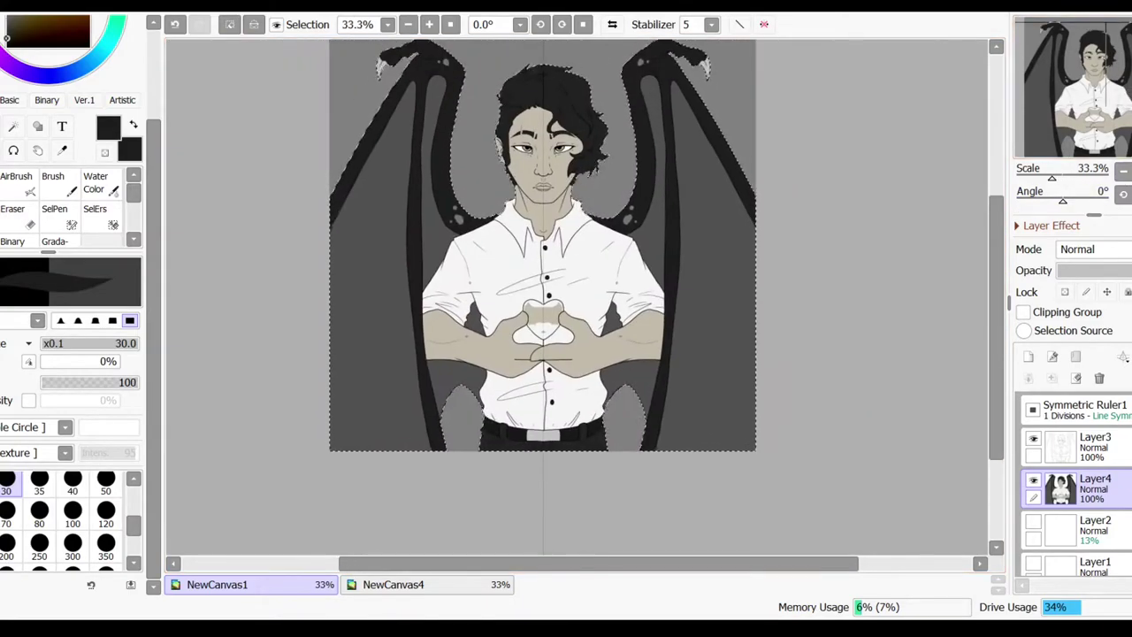
key("ctrl+Tab")
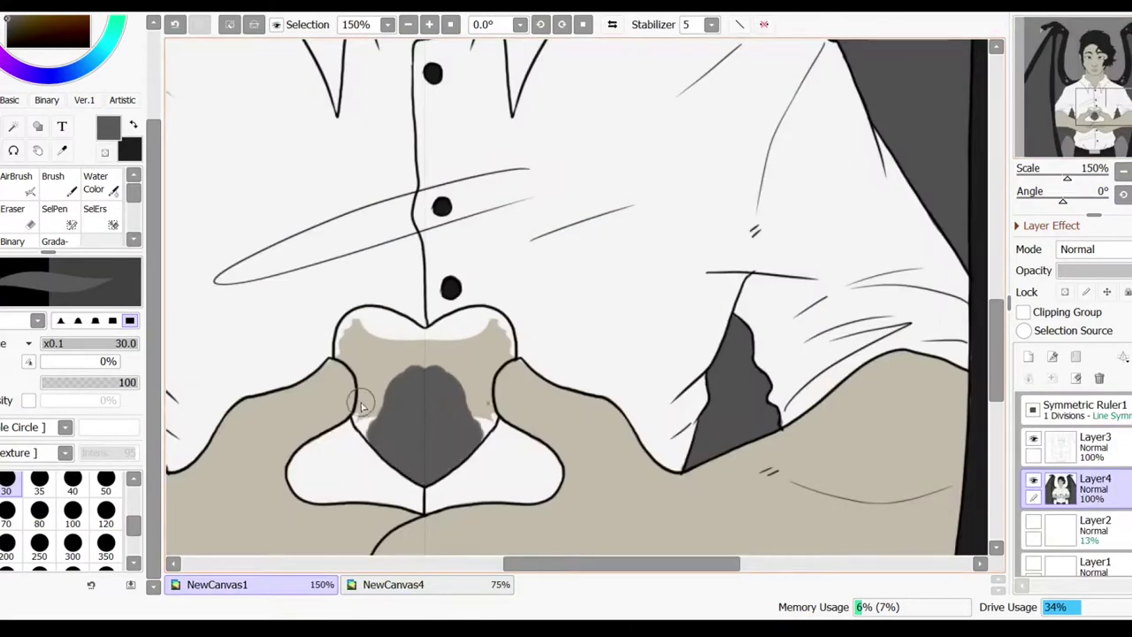
left_click_drag(361, 406, 396, 373)
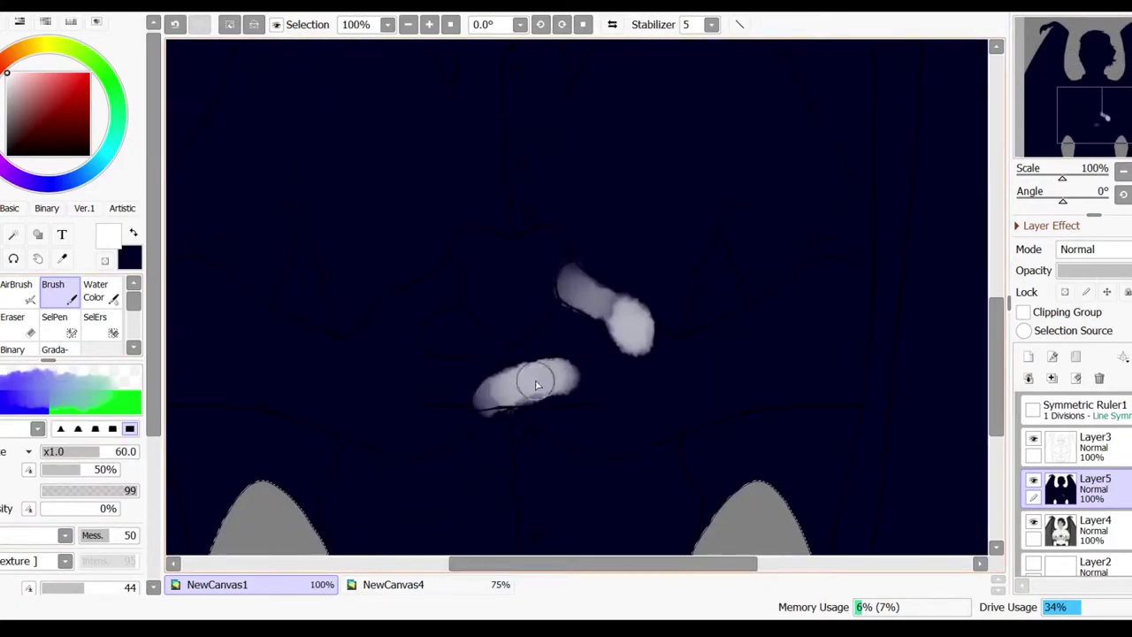
Paint white light over one hand and forearm on navy Layer5 with the Brush and blend it with Water Color at size 72.
mouse_move(536, 380)
left_mouse_down()
mouse_move(556, 394)
mouse_move(640, 359)
mouse_move(854, 379)
left_mouse_up()
left_click(86, 458)
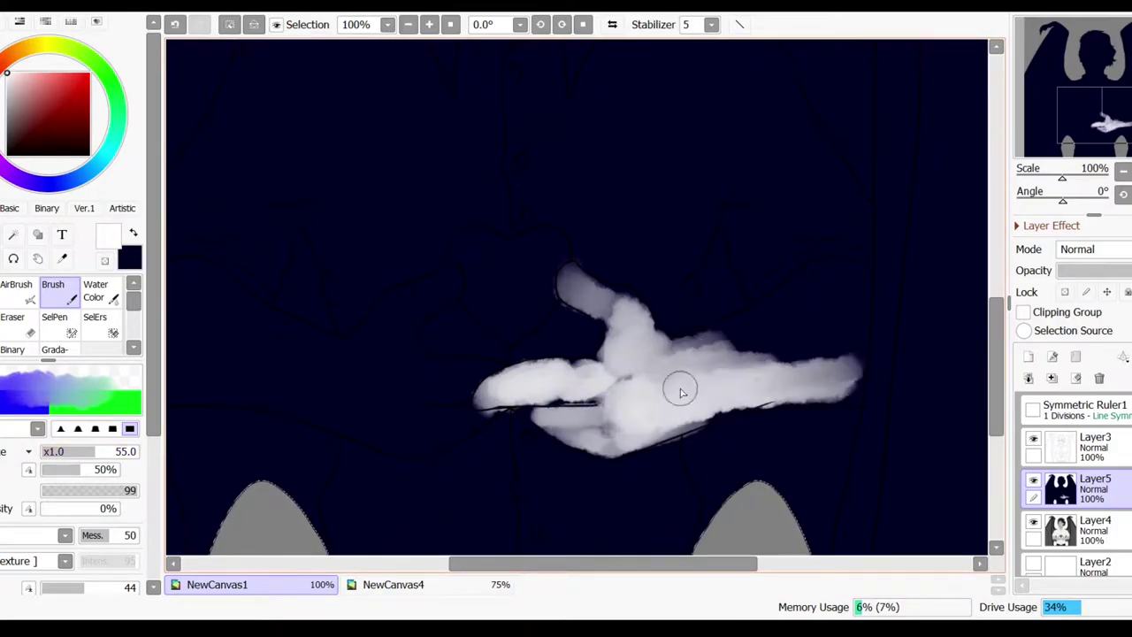
mouse_move(796, 327)
left_mouse_down()
mouse_move(728, 348)
mouse_move(751, 380)
mouse_move(690, 424)
left_mouse_up()
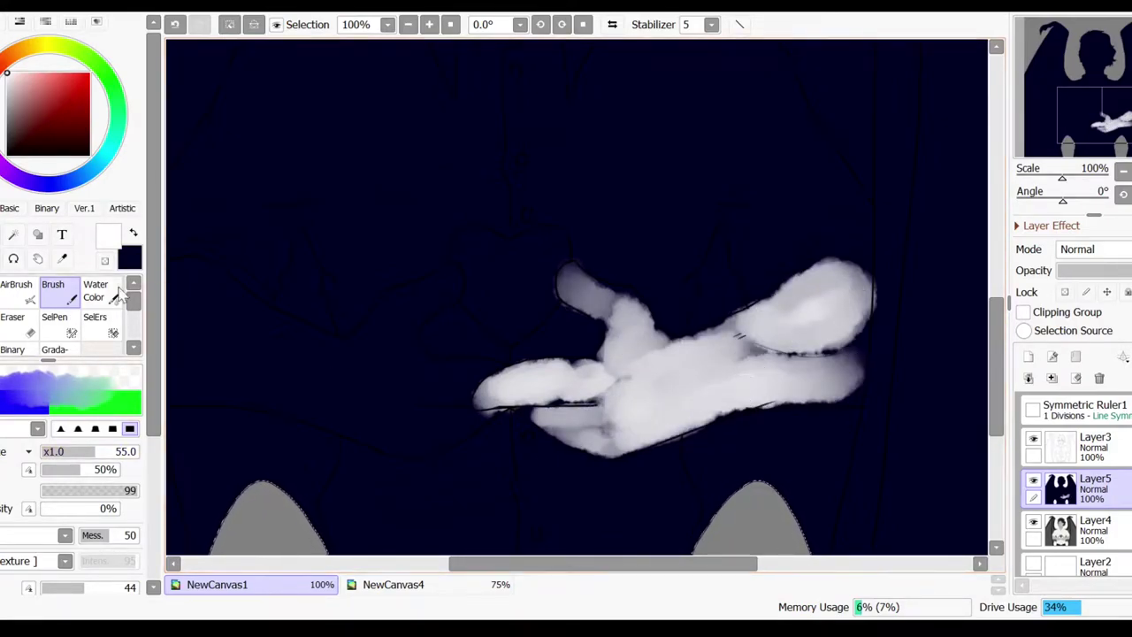
left_click(95, 290)
left_click(74, 454)
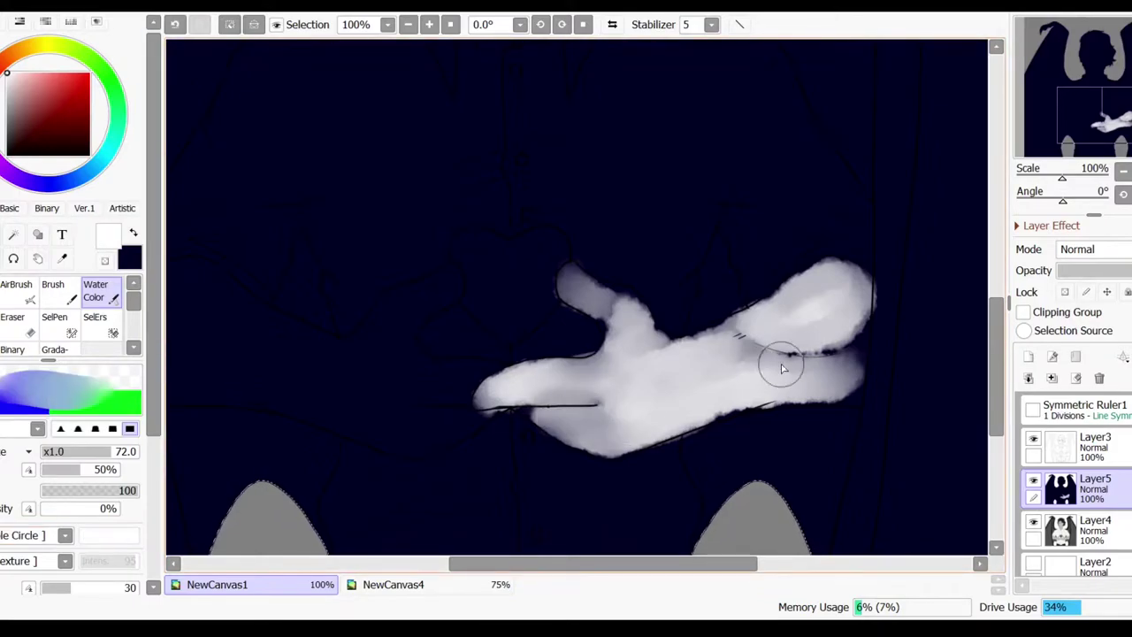
Paint white light over the thumb and fingers of the second hand with the Brush at size 29.
key("b")
left_click_drag(1131, 99, 1113, 103)
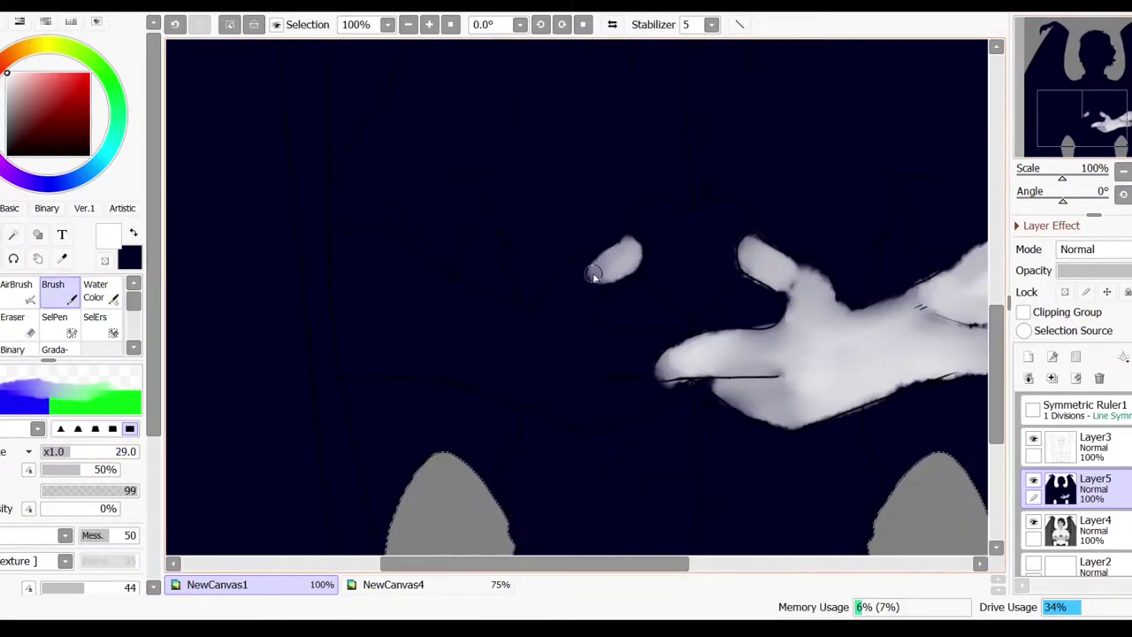
key("Delete")
key("Delete")
key("Delete")
key("Delete")
key("Delete")
key("Delete")
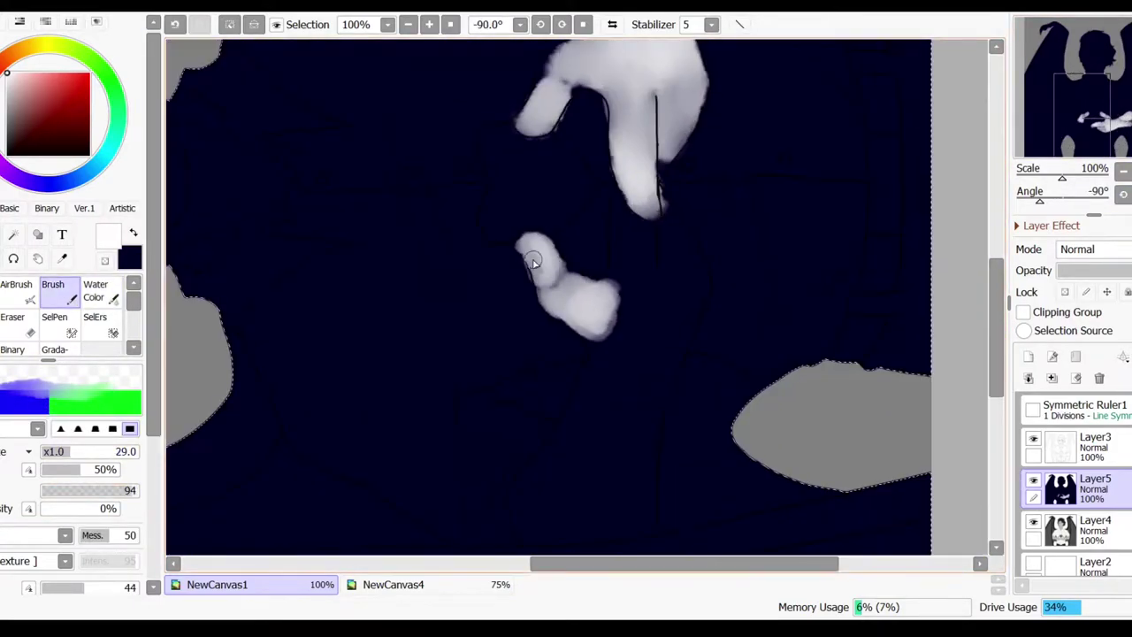
left_click_drag(683, 233, 690, 334)
scroll(80, 498, "down", 3)
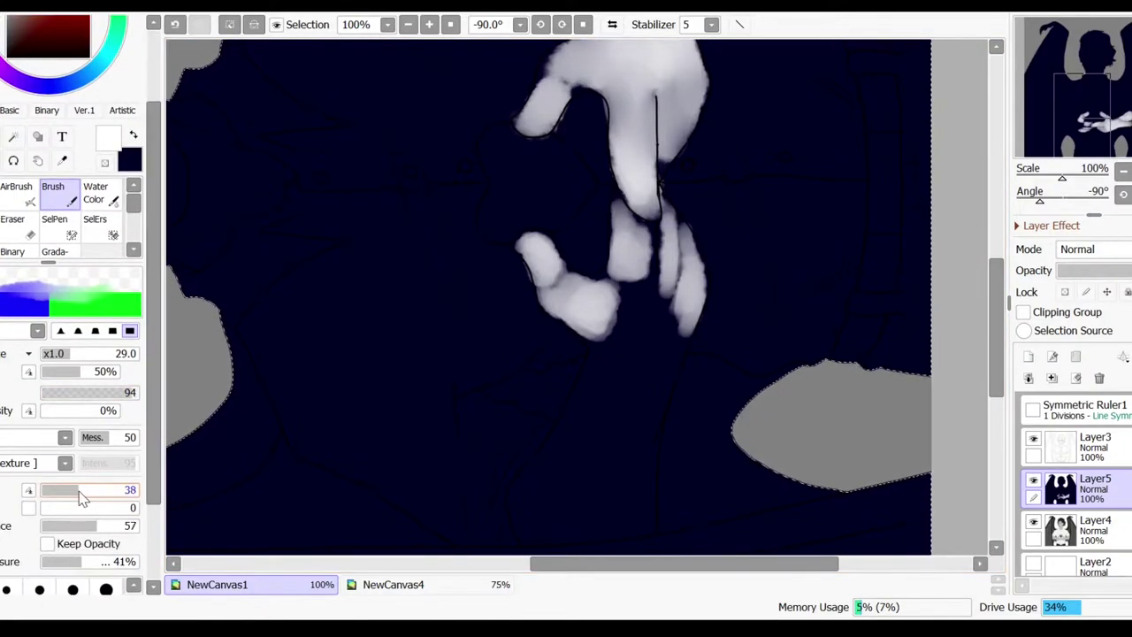
Set the brush persistence to 20 and paint white light over the rest of the second hand and forearm, finishing at size 32.
left_click_drag(54, 522, 46, 522)
mouse_move(630, 331)
left_mouse_down()
mouse_move(620, 437)
mouse_move(645, 404)
left_mouse_up()
mouse_move(672, 305)
left_mouse_down()
mouse_move(635, 317)
mouse_move(618, 382)
left_mouse_up()
scroll(1097, 249, "up", 1)
left_click(71, 353)
mouse_move(633, 299)
left_mouse_down()
mouse_move(602, 365)
mouse_move(632, 527)
left_mouse_up()
key("Home")
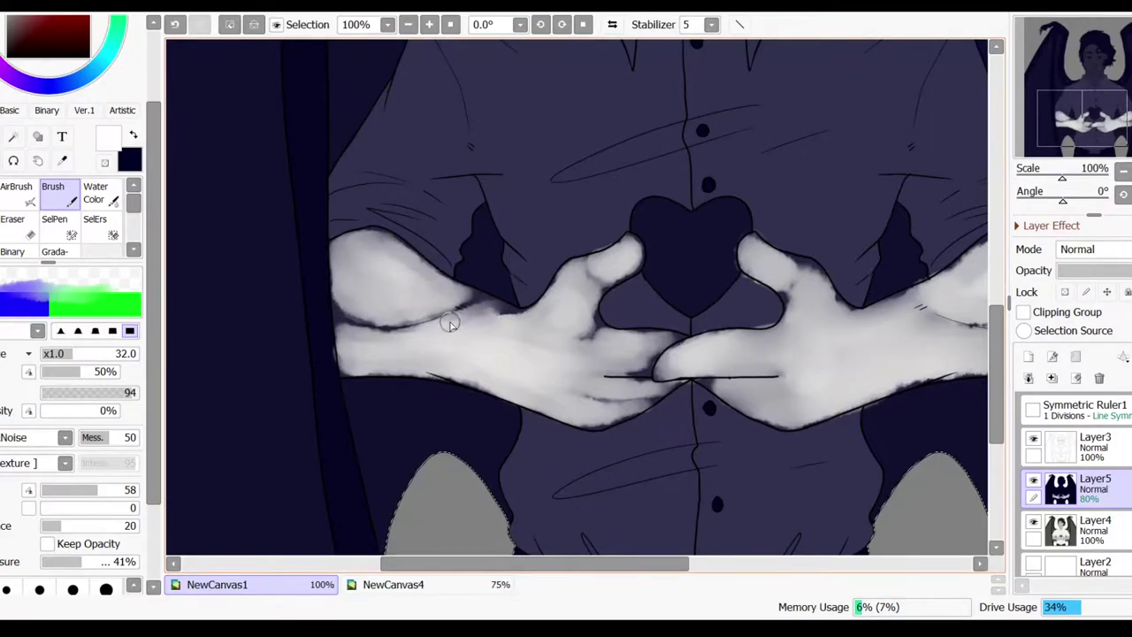
Paint white light across the shirt's shoulders and upper chest at brush size 56.
scroll(974, 212, "down", 1)
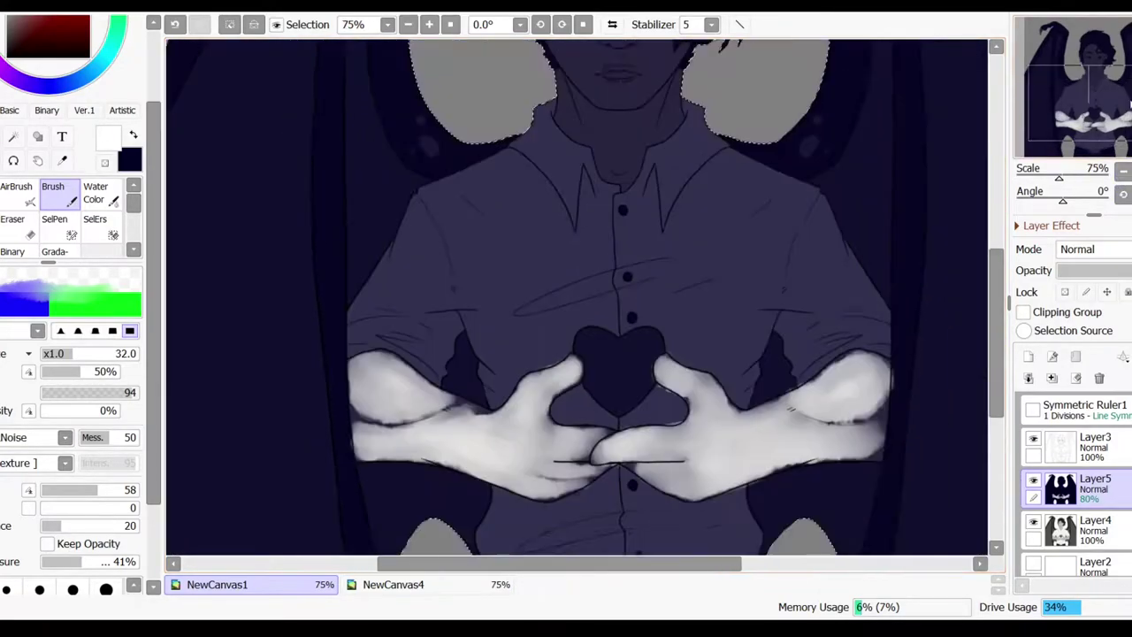
left_click_drag(659, 270, 501, 316)
mouse_move(433, 237)
left_mouse_down()
mouse_move(449, 281)
mouse_move(486, 289)
mouse_move(484, 199)
mouse_move(537, 269)
mouse_move(492, 192)
left_mouse_up()
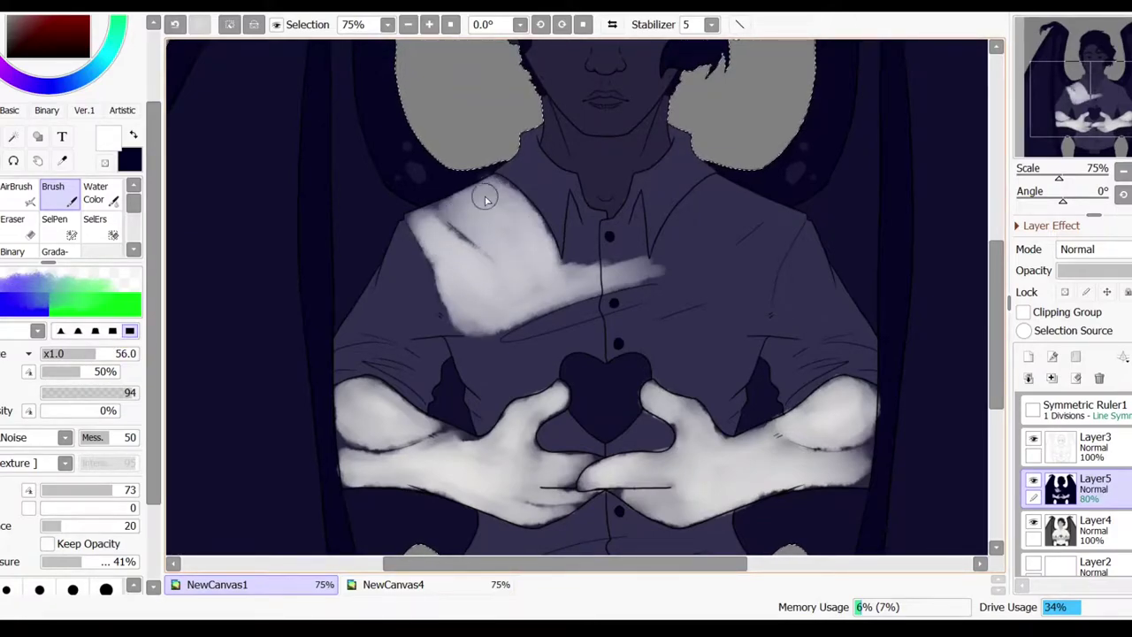
mouse_move(513, 305)
left_mouse_down()
mouse_move(672, 250)
mouse_move(685, 293)
mouse_move(755, 209)
left_mouse_up()
Paint light around the shirt's upper buttons and diagonal chest fold at brush size 32, keeping the crease dark.
scroll(147, 177, "up", 3)
scroll(607, 151, "up", 2)
mouse_move(607, 151)
left_mouse_down()
mouse_move(668, 231)
mouse_move(631, 250)
mouse_move(606, 189)
mouse_move(575, 218)
left_mouse_up()
mouse_move(730, 244)
left_mouse_down()
mouse_move(448, 374)
mouse_move(691, 298)
mouse_move(817, 230)
left_mouse_up()
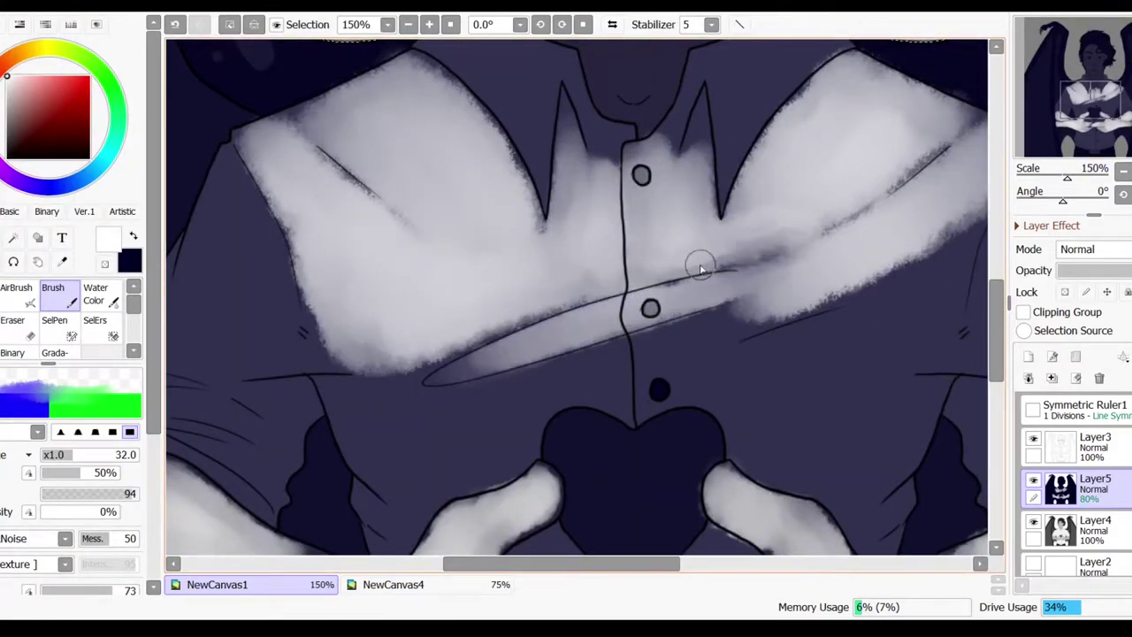
scroll(816, 230, "up", 3)
mouse_move(639, 306)
left_mouse_down()
mouse_move(754, 188)
mouse_move(742, 153)
mouse_move(774, 253)
mouse_move(711, 292)
mouse_move(698, 331)
mouse_move(786, 243)
mouse_move(706, 312)
mouse_move(674, 271)
mouse_move(698, 327)
mouse_move(753, 235)
left_mouse_up()
Paint white light over the shirt collar and its inner edges with a smaller brush, down to size 21.
key("bracketright")
key("bracketleft")
key("bracketleft")
key("bracketleft")
key("bracketleft")
key("bracketleft")
mouse_move(407, 234)
left_mouse_down()
mouse_move(513, 340)
mouse_move(415, 258)
left_mouse_up()
key("bracketright")
mouse_move(465, 132)
left_mouse_down()
mouse_move(424, 169)
mouse_move(498, 235)
mouse_move(410, 221)
mouse_move(461, 269)
mouse_move(491, 273)
mouse_move(501, 255)
mouse_move(509, 324)
mouse_move(483, 314)
mouse_move(576, 344)
left_mouse_up()
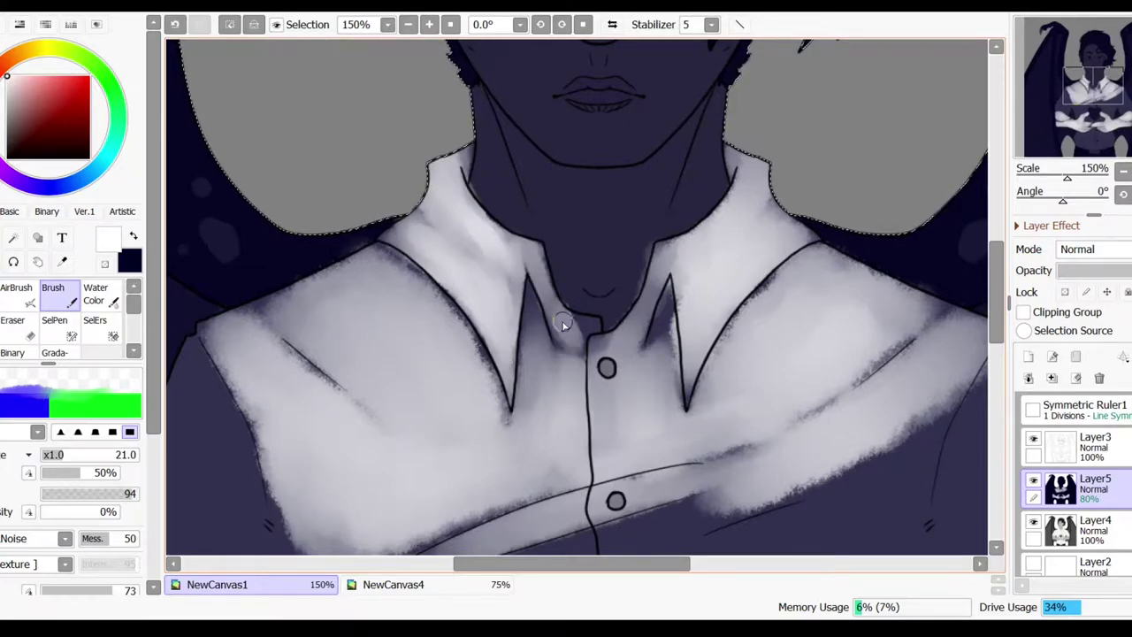
Paint mirrored white light on both sleeves with the symmetric ruler on, detailing the rolled cuffs at brush size 18.
scroll(596, 336, "down", 3)
scroll(596, 337, "up", 1)
key("bracketright")
key("bracketright")
key("bracketright")
key("bracketright")
mouse_move(748, 292)
left_mouse_down()
mouse_move(758, 285)
mouse_move(758, 376)
mouse_move(781, 292)
left_mouse_up()
scroll(577, 297, "up", 1)
left_click(66, 457)
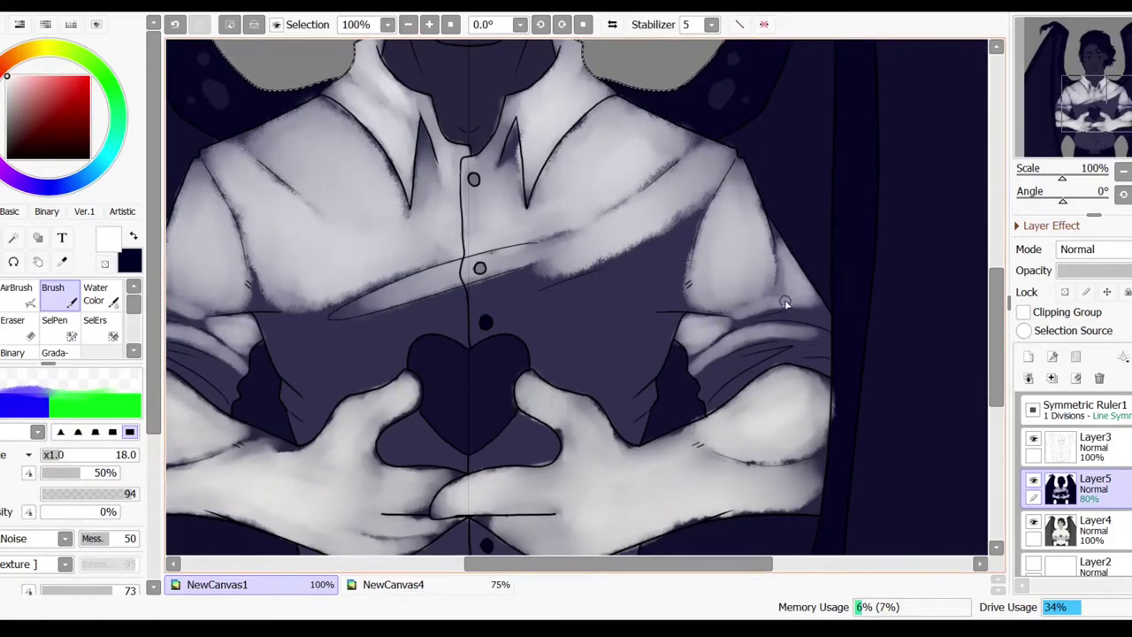
left_click_drag(782, 297, 819, 273)
left_click_drag(723, 368, 787, 301)
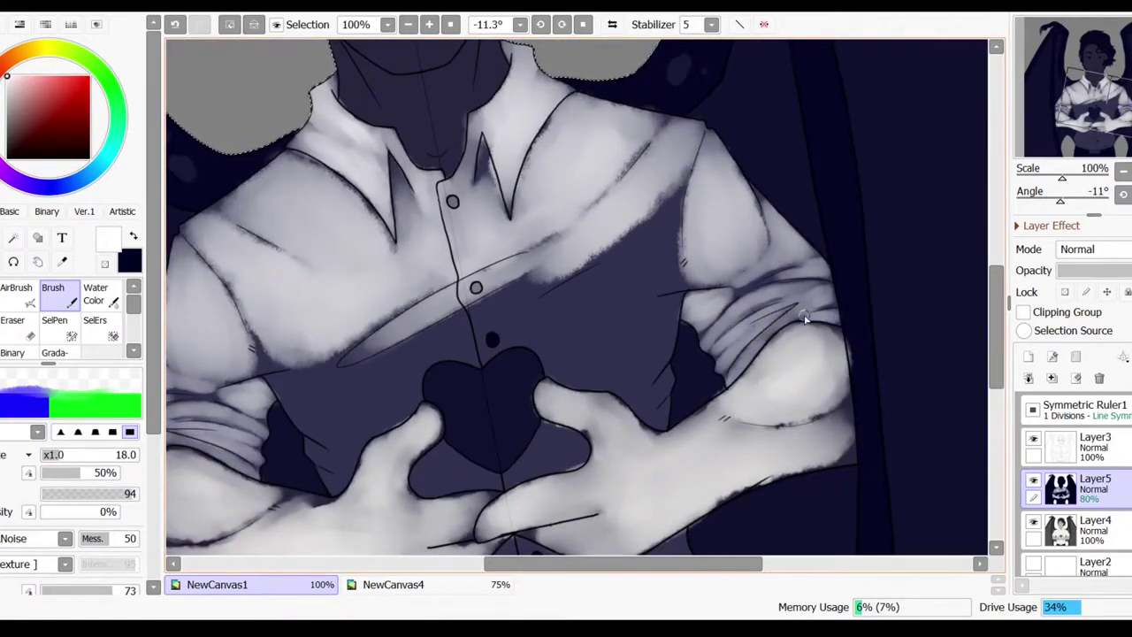
Paint white light across the shirt's middle and lower chest at up to size 41, leaving dark creases along the diagonal folds.
left_click_drag(759, 133, 852, 109)
left_click_drag(752, 168, 673, 301)
key("ctrl+z")
left_click_drag(774, 149, 657, 291)
left_click_drag(768, 168, 630, 319)
mouse_move(752, 188)
left_mouse_down()
mouse_move(642, 285)
mouse_move(736, 200)
mouse_move(435, 368)
mouse_move(372, 327)
left_mouse_up()
mouse_move(732, 251)
left_mouse_down()
mouse_move(737, 320)
mouse_move(677, 332)
mouse_move(758, 313)
mouse_move(690, 344)
mouse_move(643, 303)
left_mouse_up()
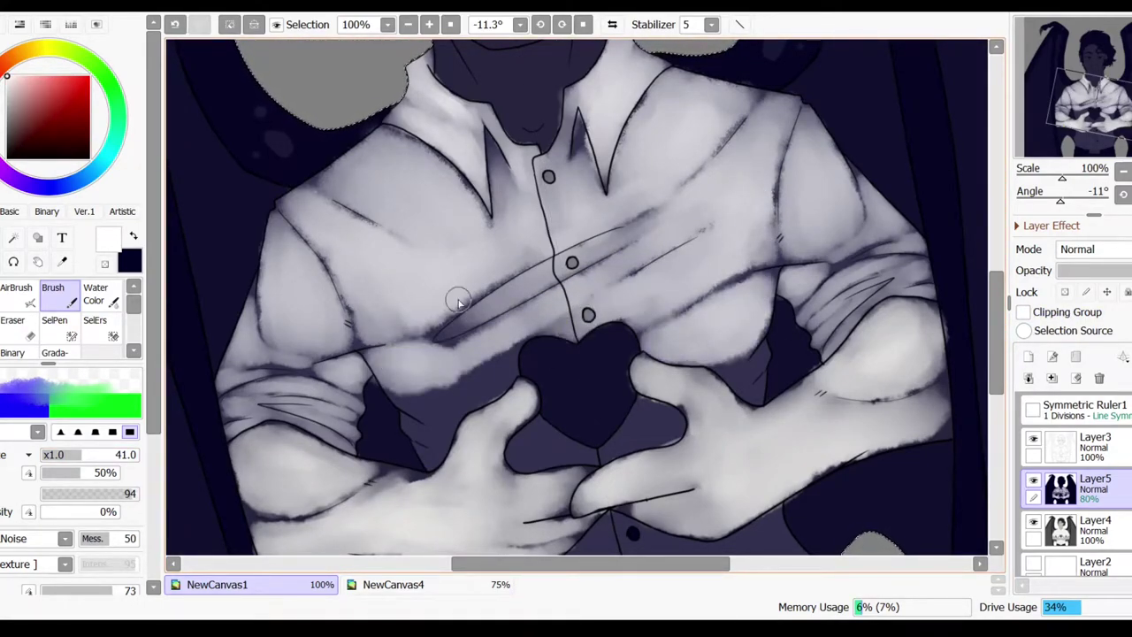
left_click_drag(450, 312, 669, 210)
Paint light over the remaining dark shirt areas around the hands above the forearms.
key("Home")
mouse_move(425, 371)
left_mouse_down()
mouse_move(486, 359)
mouse_move(674, 359)
mouse_move(743, 403)
left_mouse_up()
left_click_drag(98, 455, 73, 501)
mouse_move(487, 433)
left_mouse_down()
mouse_move(524, 440)
mouse_move(482, 438)
left_mouse_up()
Turn off the symmetric ruler and paint white light on one side of the lower shirt on Layer5 at brush size 35.
left_click(1115, 142)
mouse_move(611, 283)
left_mouse_down()
mouse_move(664, 261)
mouse_move(602, 328)
mouse_move(666, 312)
left_mouse_up()
key("ctrl+z")
left_click(1033, 409)
left_click(1088, 487)
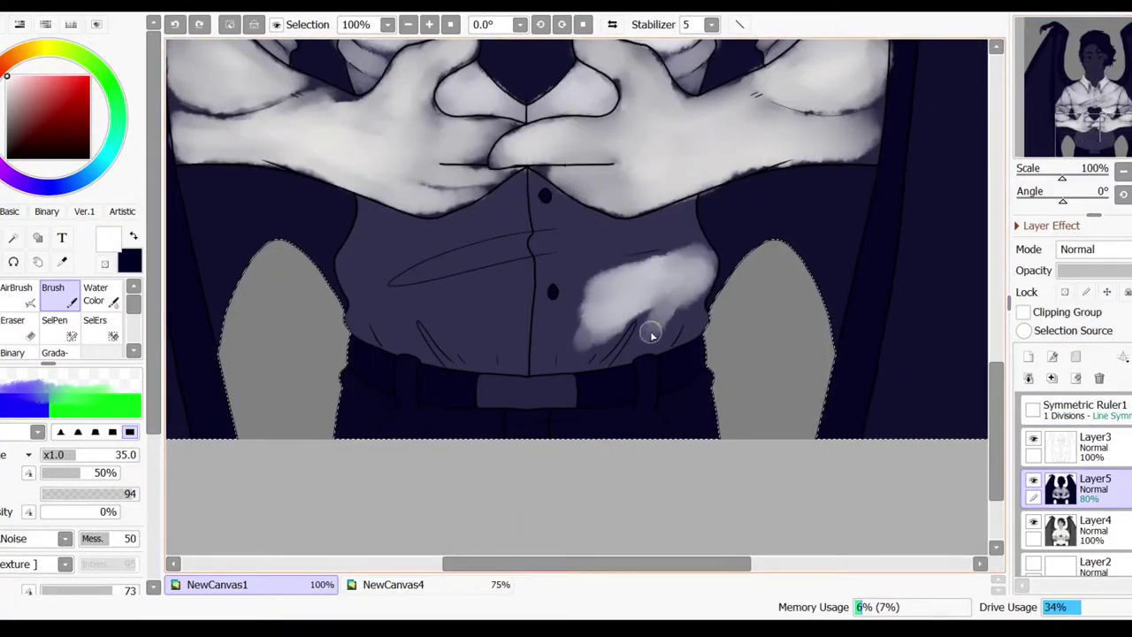
Paint mirrored vertical bands of white light between the shirt folds above the belt, using brush sizes 11 and 14 for narrow areas.
key("bracketleft")
key("bracketleft")
scroll(682, 337, "up", 1)
mouse_move(597, 397)
left_mouse_down()
mouse_move(577, 297)
mouse_move(641, 375)
mouse_move(571, 376)
mouse_move(558, 393)
mouse_move(655, 322)
left_mouse_up()
mouse_move(424, 389)
left_mouse_down()
mouse_move(419, 369)
mouse_move(399, 366)
mouse_move(462, 369)
mouse_move(498, 402)
mouse_move(450, 278)
mouse_move(371, 315)
mouse_move(286, 324)
mouse_move(257, 265)
left_mouse_up()
key("bracketleft")
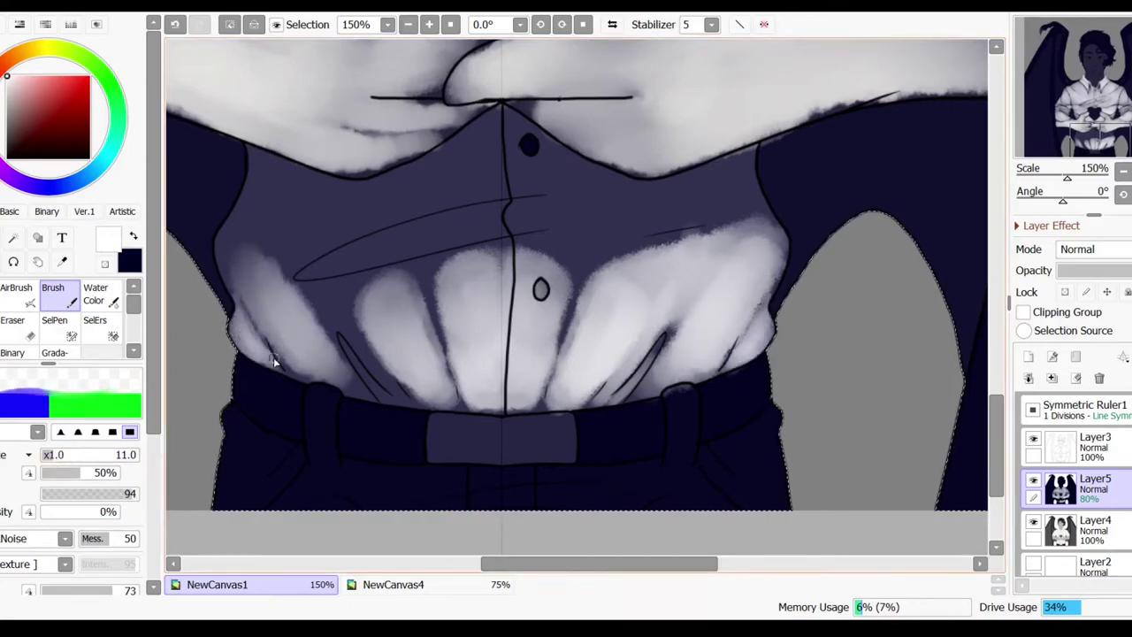
key("bracketright")
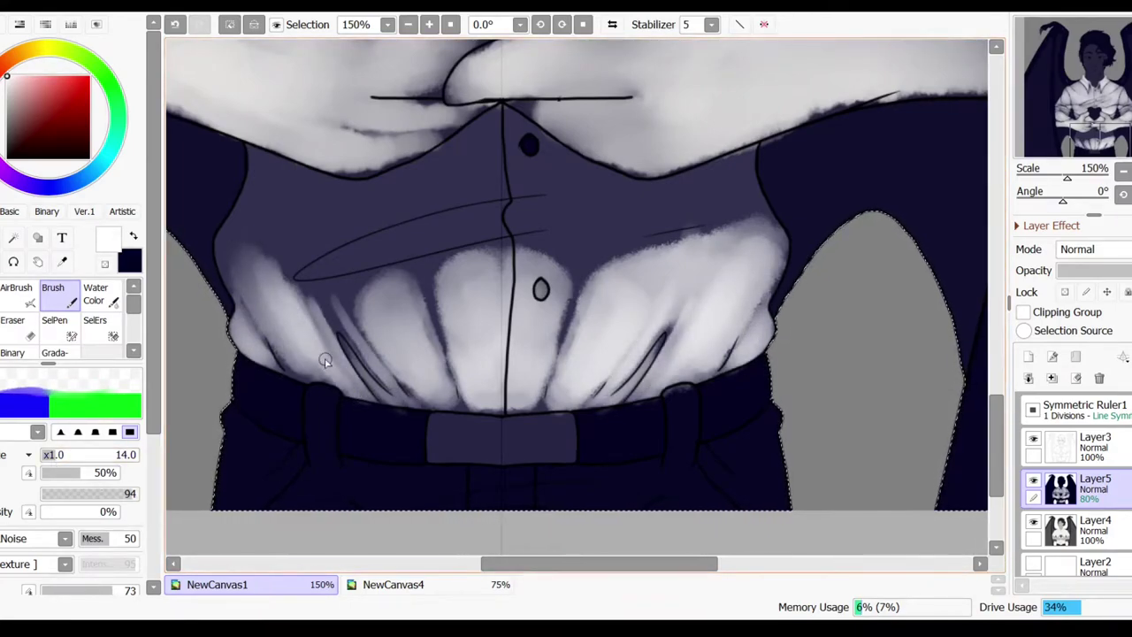
Paint light over the lower shirt between the forearms and the waist folds, leaving dark creases and refining at brush size 16.
key("bracketright")
key("bracketright")
mouse_move(776, 222)
left_mouse_down()
mouse_move(730, 171)
mouse_move(565, 260)
mouse_move(681, 258)
left_mouse_up()
key("Delete")
key("bracketright")
key("bracketright")
key("bracketright")
mouse_move(398, 292)
left_mouse_down()
mouse_move(434, 222)
mouse_move(468, 212)
mouse_move(421, 372)
mouse_move(526, 265)
mouse_move(490, 377)
mouse_move(407, 469)
mouse_move(361, 403)
mouse_move(274, 409)
left_mouse_up()
key("bracketleft")
key("bracketleft")
key("bracketleft")
key("bracketleft")
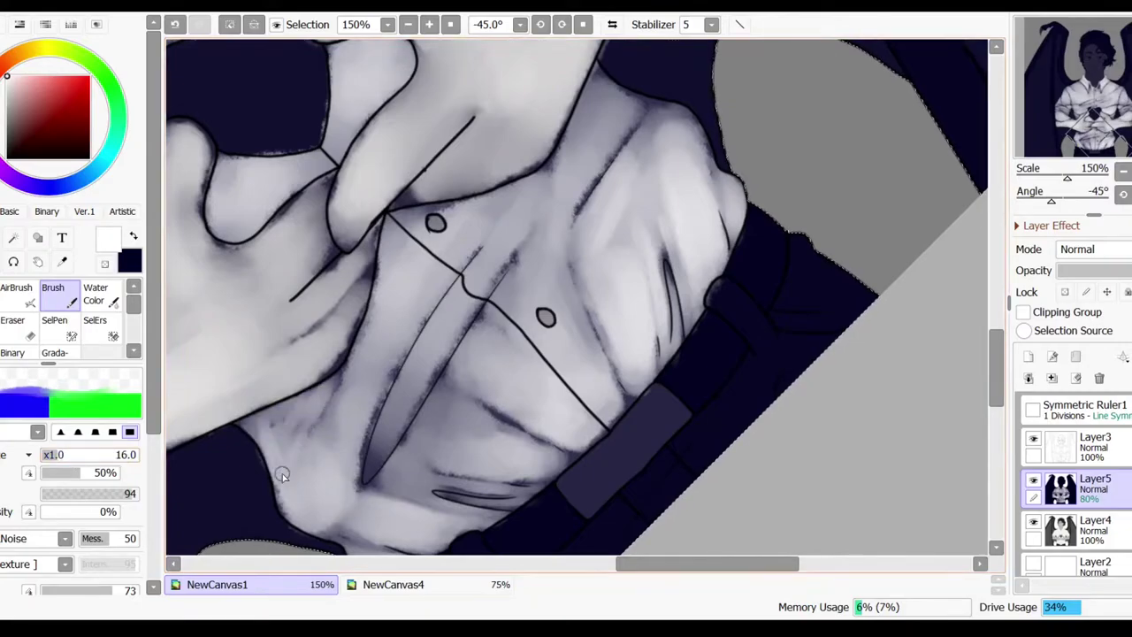
Finish the light on the lower shirt and fill the heart-shaped gap between the hands with white.
key("Home")
mouse_move(349, 454)
left_mouse_down()
mouse_move(380, 371)
mouse_move(412, 404)
mouse_move(478, 381)
left_mouse_up()
scroll(531, 323, "down", 5)
scroll(532, 323, "up", 5)
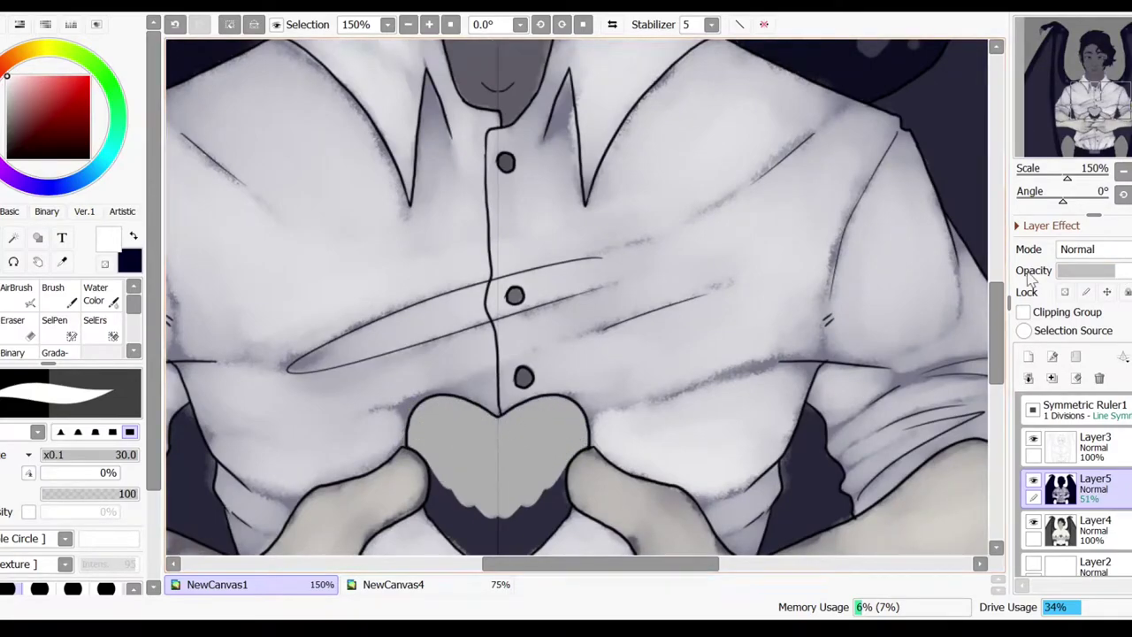
Paint light over the trousers, belt and belt loops, starting at brush size 41.
scroll(496, 336, "down", 3)
left_click_drag(434, 402, 445, 371)
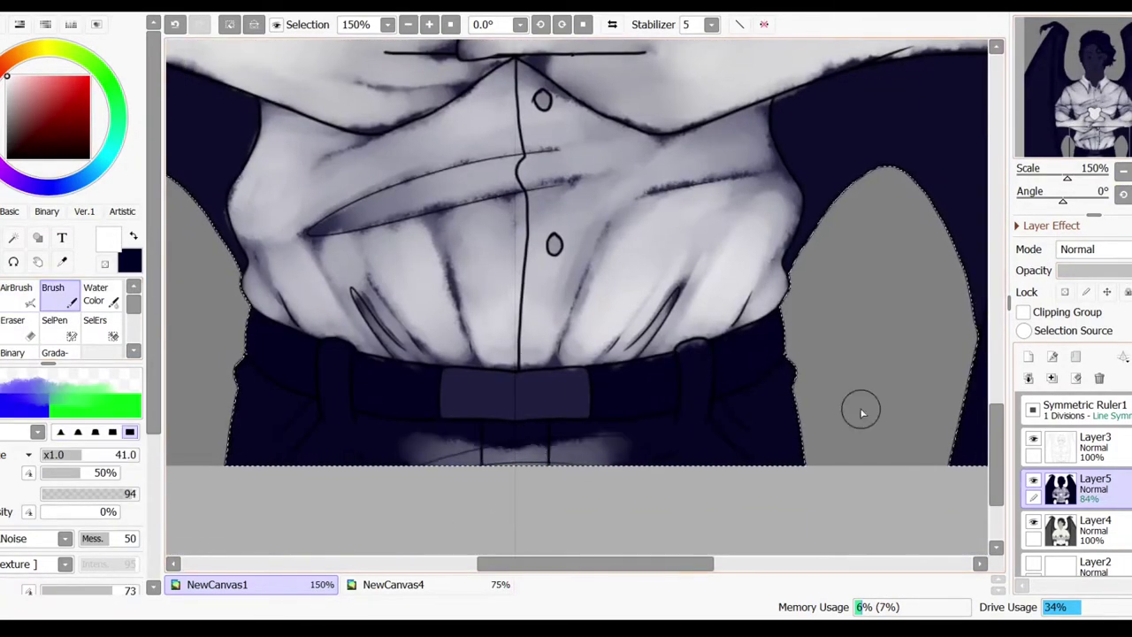
left_click_drag(708, 407, 751, 437)
left_click_drag(256, 424, 309, 480)
left_click_drag(336, 354, 212, 342)
left_click_drag(694, 350, 695, 416)
mouse_move(531, 438)
left_mouse_down()
mouse_move(464, 460)
mouse_move(607, 430)
left_mouse_up()
key("bracketright")
left_click_drag(257, 354, 282, 370)
mouse_move(406, 352)
left_mouse_down()
mouse_move(424, 389)
mouse_move(567, 394)
left_mouse_up()
Lower Layer5's opacity to 62% and paint soft light over the lower wing membranes at brush size 350.
scroll(583, 283, "down", 3)
scroll(670, 387, "down", 2)
key("bracketright")
key("bracketright")
key("bracketright")
key("bracketright")
key("bracketright")
key("bracketright")
key("bracketright")
key("bracketright")
key("bracketright")
key("bracketright")
key("bracketright")
key("bracketright")
key("bracketright")
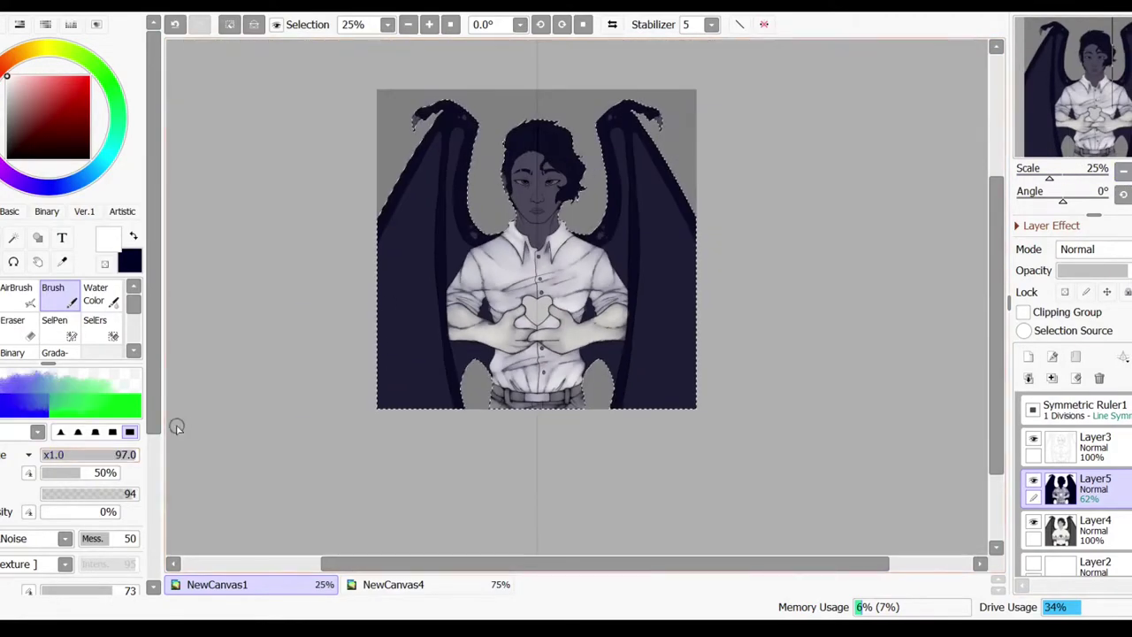
scroll(669, 387, "up", 1)
left_click_drag(673, 259, 659, 460)
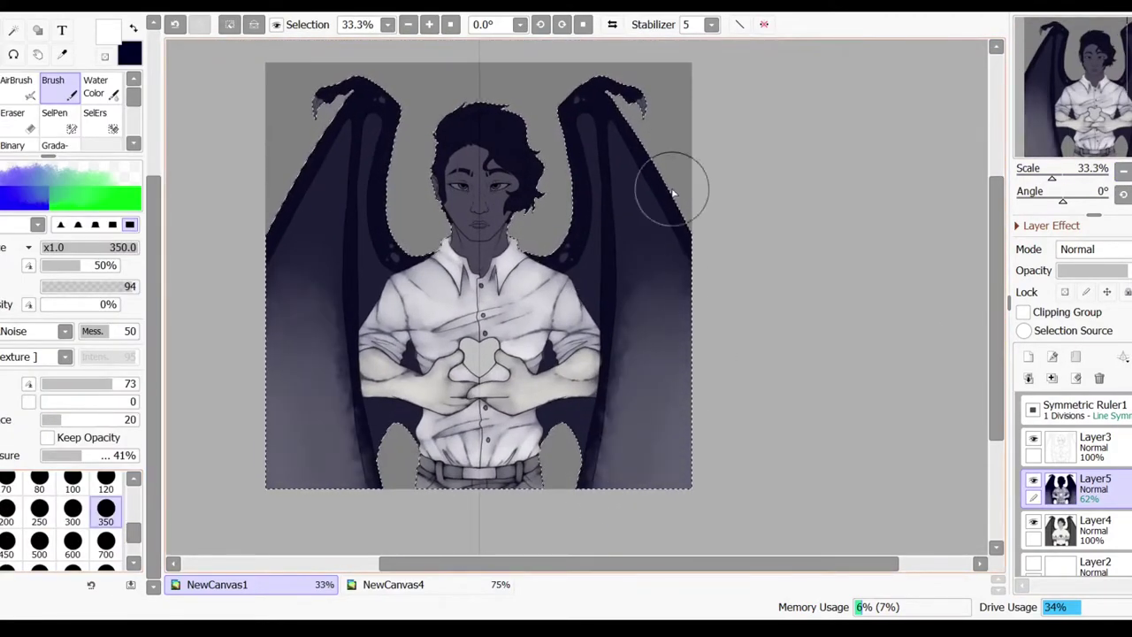
Extend the light up to the tops of the outer wing membranes at brush size 100.
key("bracketleft")
key("bracketleft")
key("bracketleft")
key("bracketleft")
key("bracketleft")
key("bracketleft")
left_click_drag(677, 160, 672, 298)
left_click_drag(633, 168, 633, 407)
left_click_drag(645, 284, 670, 414)
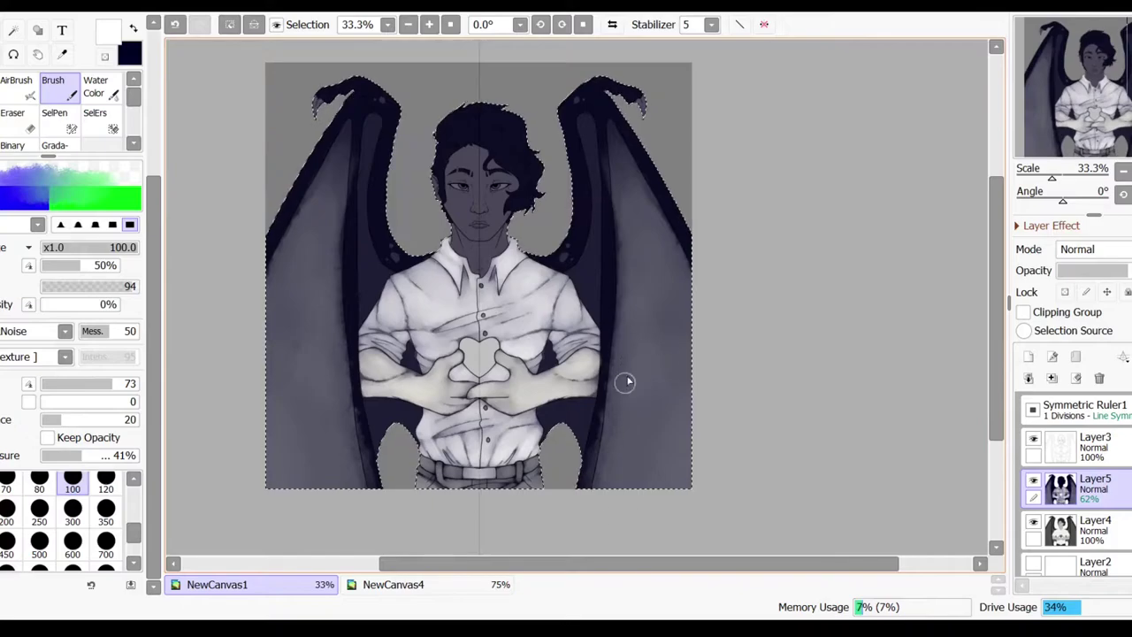
Paint light along the wing bones with a smaller brush, keeping their outlines dark.
key("bracketleft")
key("bracketleft")
key("bracketleft")
key("bracketleft")
key("bracketleft")
key("bracketleft")
key("bracketleft")
scroll(574, 283, "up", 1)
mouse_move(616, 227)
left_mouse_down()
mouse_move(613, 428)
mouse_move(664, 462)
mouse_move(644, 127)
mouse_move(648, 292)
left_mouse_up()
Paint light over the wing arms and the inner membranes beside the shoulders with a larger brush, up to size 70.
key("bracketright")
key("bracketright")
key("bracketright")
mouse_move(626, 125)
left_mouse_down()
mouse_move(635, 296)
mouse_move(576, 321)
mouse_move(591, 82)
mouse_move(646, 266)
mouse_move(690, 112)
mouse_move(664, 164)
left_mouse_up()
left_click_drag(1122, 91, 1112, 110)
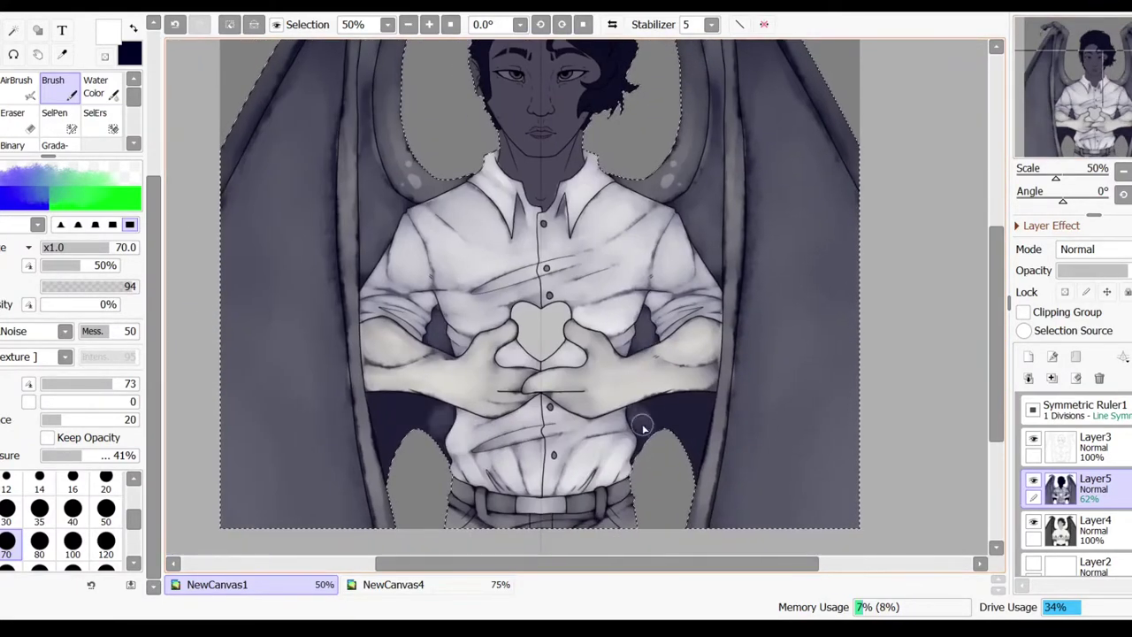
Paint mirrored light over the nose, cheeks and chin at brush sizes 16 and 20.
key("bracketleft")
key("bracketleft")
scroll(360, 362, "up", 2)
key("bracketleft")
key("bracketleft")
key("bracketleft")
key("bracketleft")
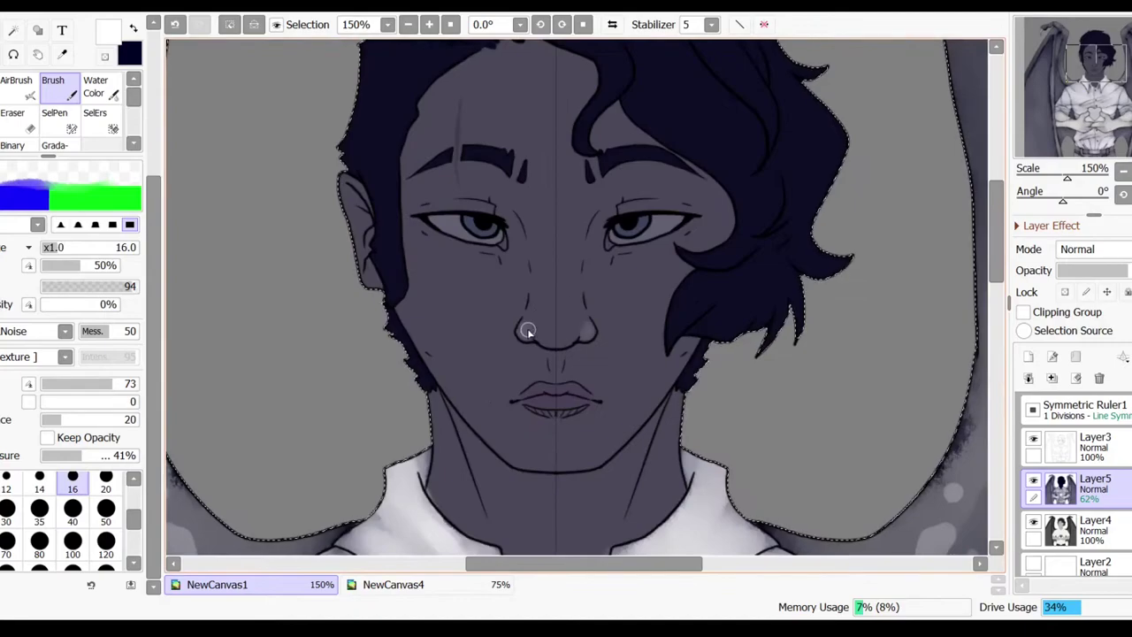
mouse_move(502, 438)
left_mouse_down()
mouse_move(519, 416)
mouse_move(498, 415)
mouse_move(483, 374)
mouse_move(415, 315)
mouse_move(515, 367)
left_mouse_up()
key("bracketright")
scroll(519, 398, "up", 2)
mouse_move(548, 405)
left_mouse_down()
mouse_move(278, 367)
mouse_move(576, 296)
left_mouse_up()
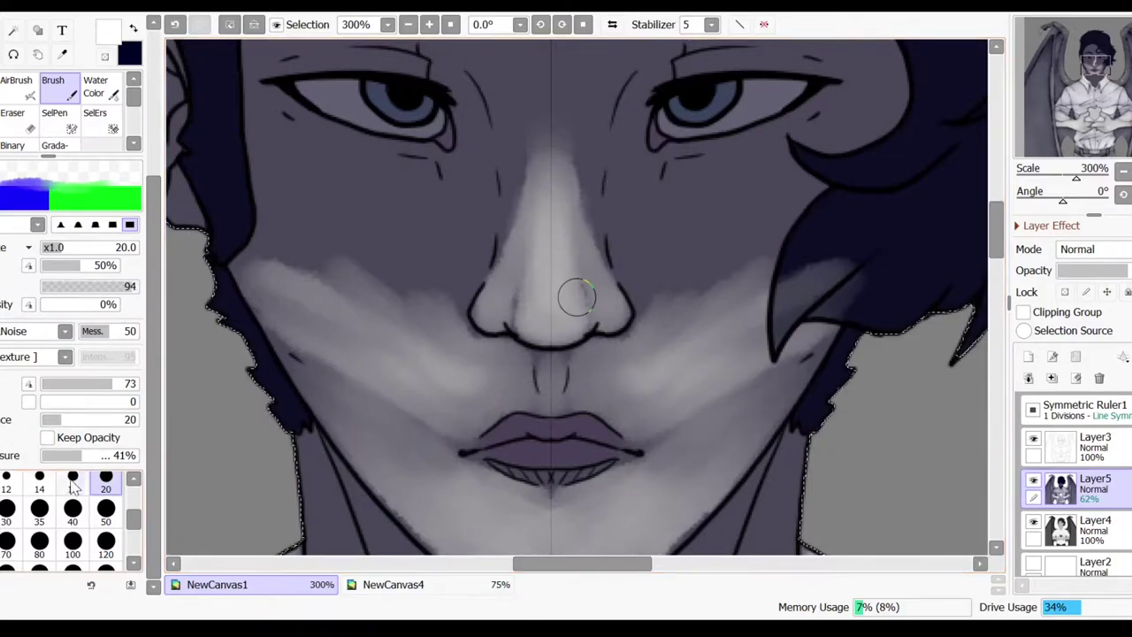
Paint light on the upper lip and neck at brush size 14.
left_click_drag(543, 428, 719, 234)
left_click(38, 484)
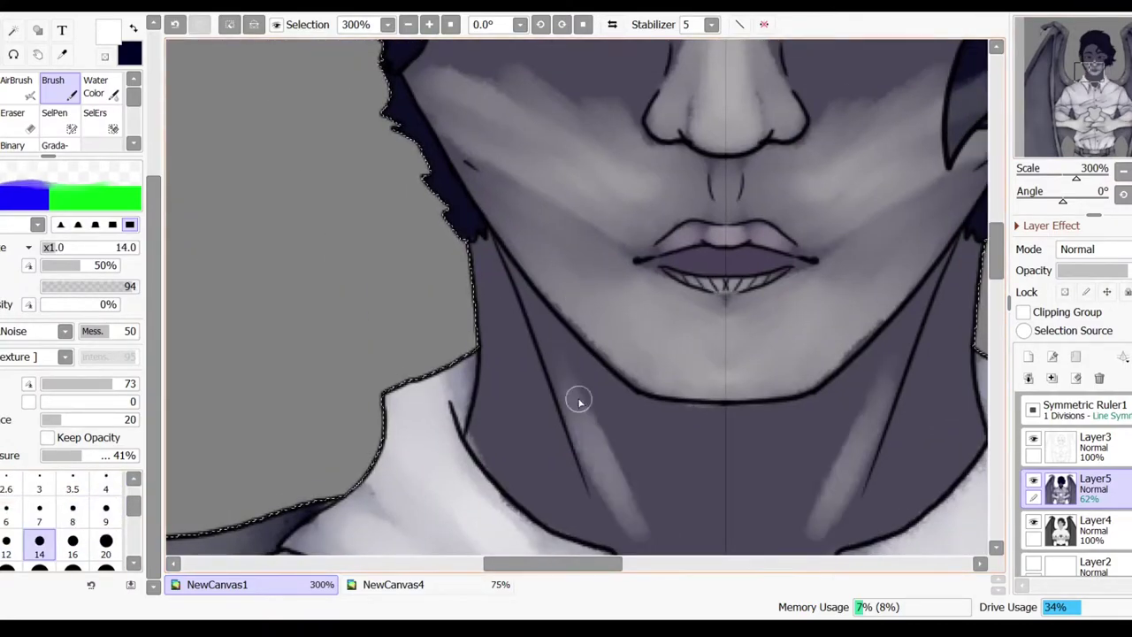
left_click_drag(741, 434, 850, 478)
scroll(892, 240, "down", 1)
mouse_move(619, 495)
left_mouse_down()
mouse_move(798, 387)
mouse_move(780, 437)
left_mouse_up()
Brighten and widen the light over both cheeks up to the lower eyelids at brush size 20.
mouse_move(742, 308)
left_mouse_down()
mouse_move(835, 180)
mouse_move(698, 566)
left_mouse_up()
key("bracketright")
key("bracketright")
mouse_move(576, 298)
left_mouse_down()
mouse_move(510, 197)
mouse_move(569, 222)
mouse_move(522, 205)
mouse_move(440, 253)
mouse_move(519, 386)
mouse_move(601, 435)
left_mouse_up()
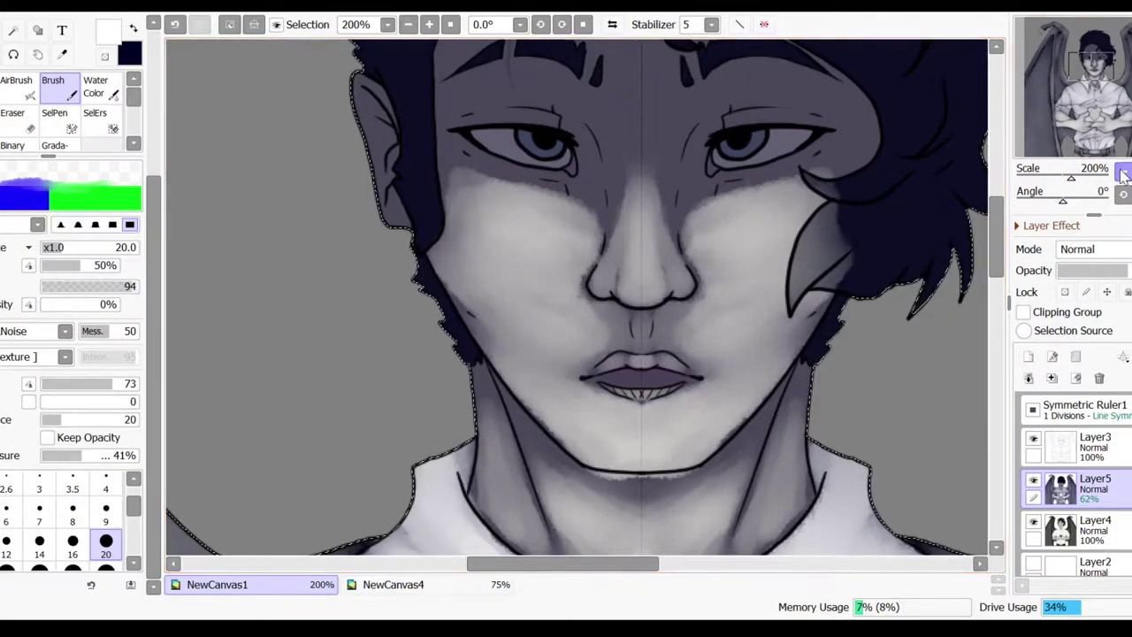
Paint mirrored light along the lower eyelids and upper edges of the cheeks at brush sizes 8 and 9.
left_click_drag(579, 370, 601, 315)
key("bracketleft")
key("bracketleft")
key("bracketleft")
key("bracketleft")
key("bracketleft")
key("bracketleft")
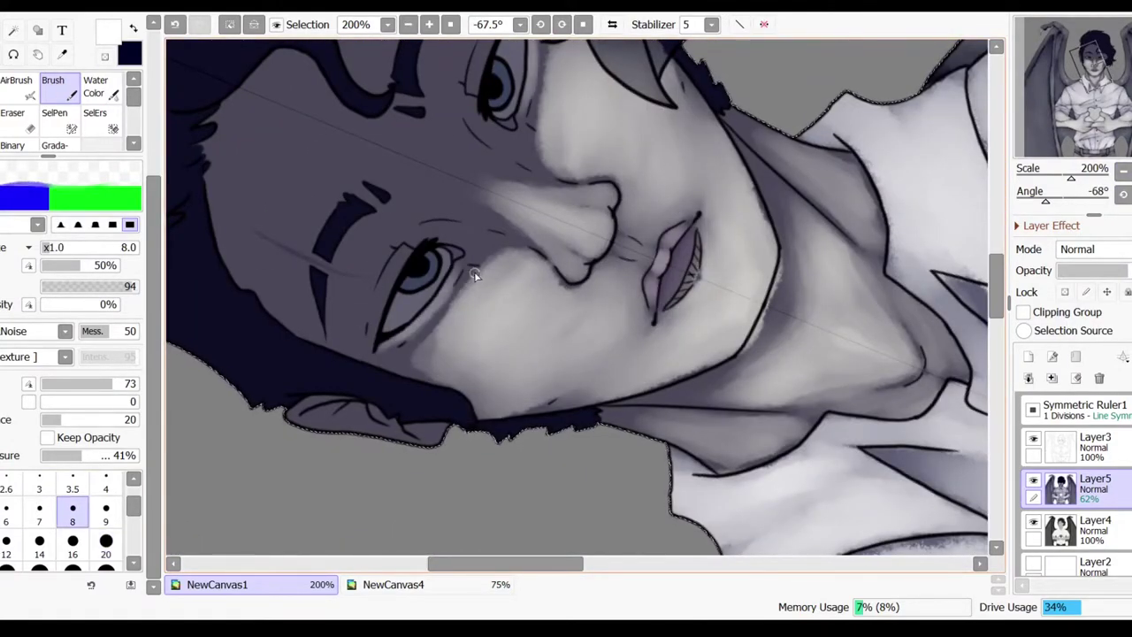
key("bracketright")
key("Home")
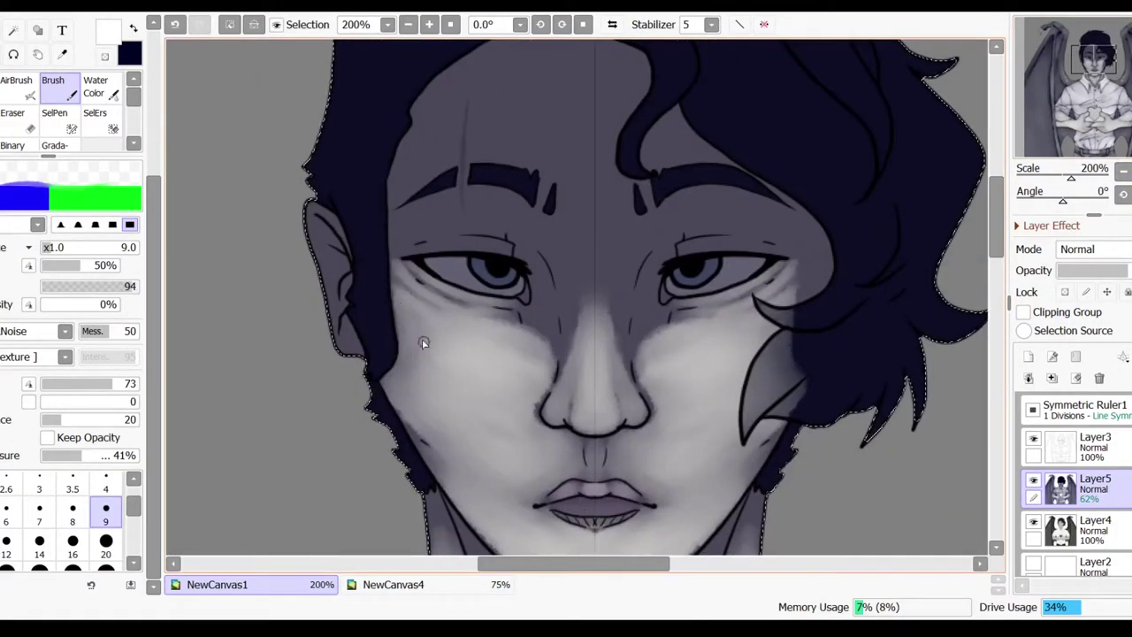
Paint mirrored light between the inner eye corners and the nose bridge at brush size 16.
key("bracketright")
key("bracketright")
key("bracketright")
key("bracketright")
left_click_drag(545, 297, 548, 340)
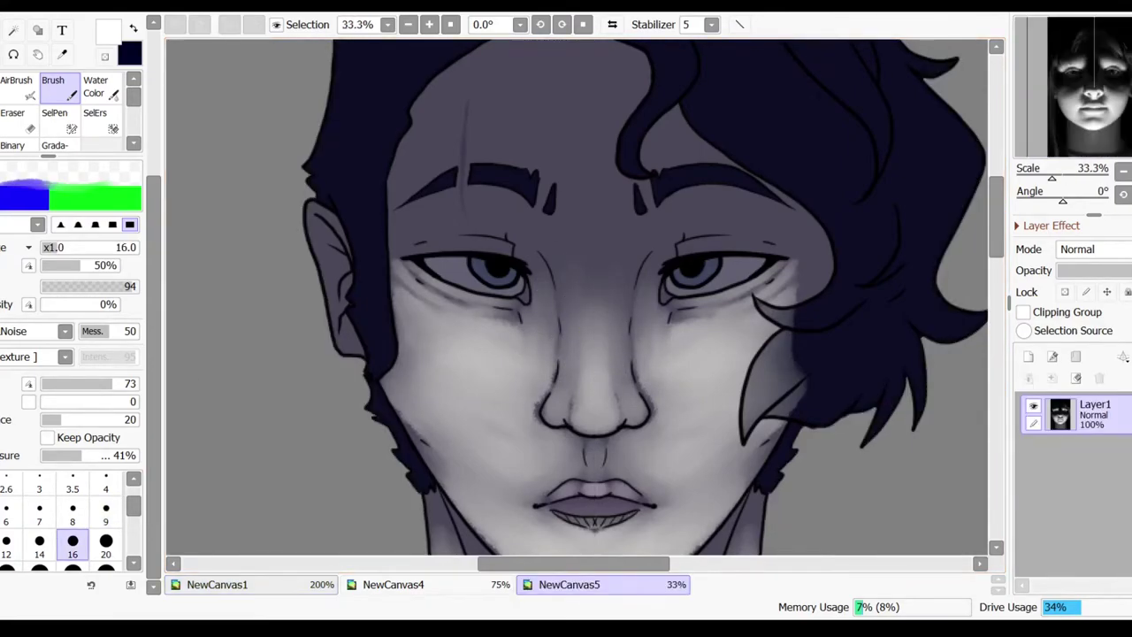
mouse_move(416, 300)
left_mouse_down()
mouse_move(488, 346)
mouse_move(426, 309)
left_mouse_up()
mouse_move(531, 257)
left_mouse_down()
mouse_move(411, 316)
mouse_move(576, 296)
left_mouse_up()
Paint navy shadow over both upper cheeks at brush size 50.
key("x")
scroll(71, 522, "down", 2)
left_click(105, 501)
left_click_drag(508, 425, 461, 399)
left_click_drag(537, 366, 469, 241)
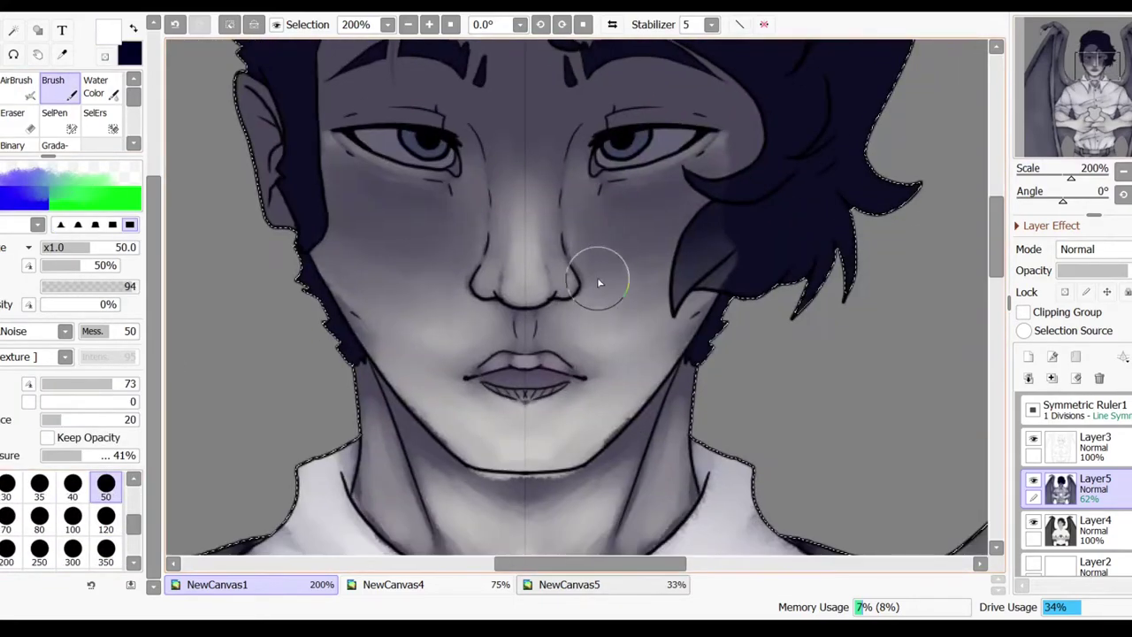
Brighten the nose tip, lower cheeks and chin with white light using a smaller brush.
key("v")
mouse_move(519, 450)
left_mouse_down()
mouse_move(523, 304)
mouse_move(394, 311)
left_mouse_up()
scroll(425, 354, "up", 2)
key("bracketleft")
key("bracketleft")
key("bracketleft")
key("bracketleft")
key("bracketleft")
mouse_move(449, 392)
left_mouse_down()
mouse_move(458, 434)
mouse_move(530, 423)
left_mouse_up()
Airbrush navy shadow around the mouth and upper lip at size 35.
key("x")
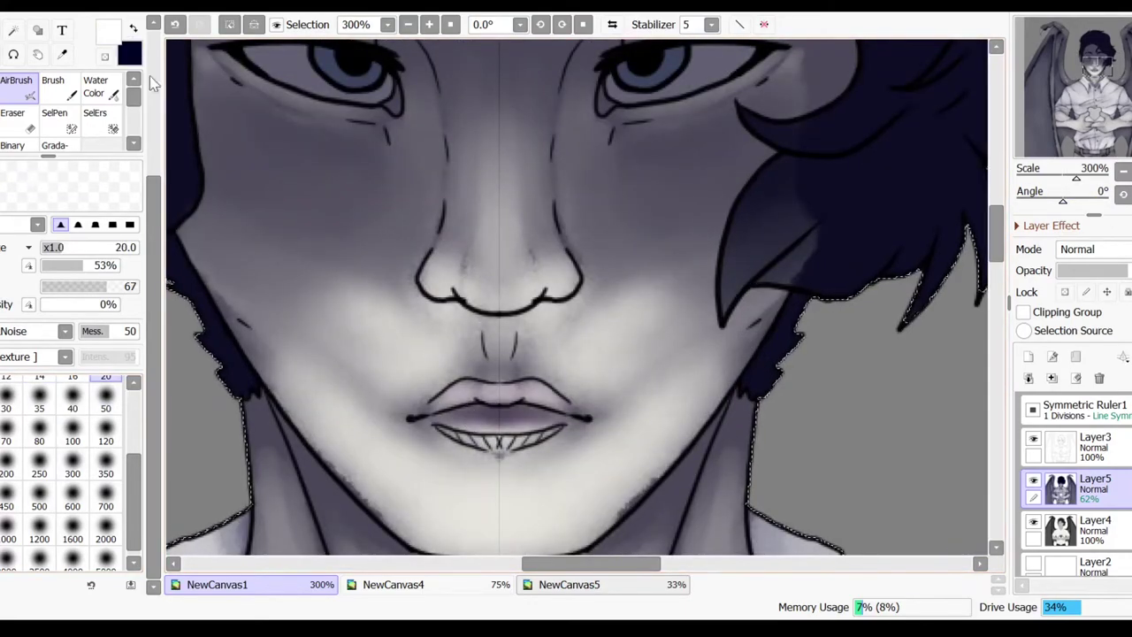
scroll(576, 297, "down", 3)
left_click(52, 408)
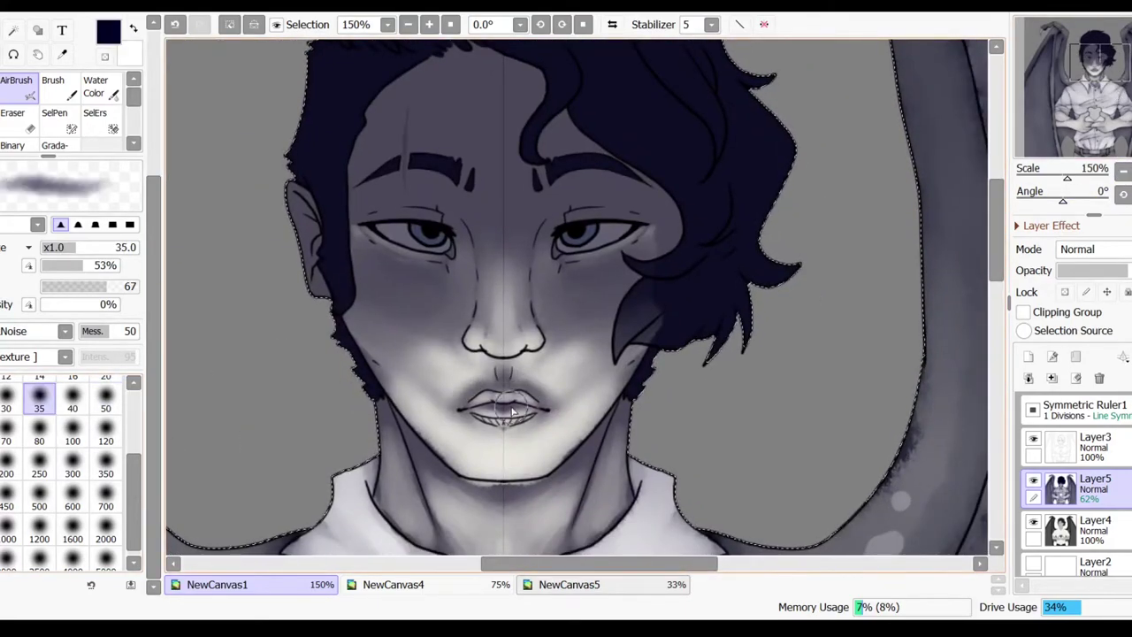
Paint mirrored white light on the upper eyelids, brow bones and lower eyelids at brush size 27.
key("b")
scroll(862, 112, "up", 2)
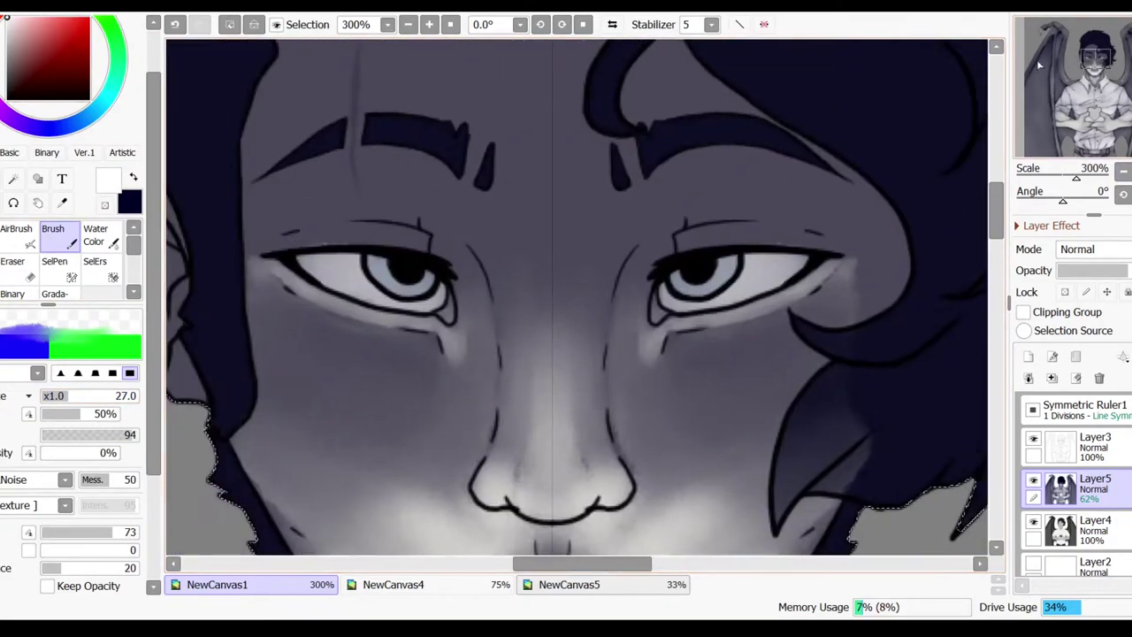
left_click_drag(831, 265, 847, 304)
scroll(847, 303, "down", 2)
left_click_drag(1122, 91, 1119, 87)
mouse_move(342, 147)
left_mouse_down()
mouse_move(460, 213)
mouse_move(407, 253)
left_mouse_up()
key("ctrl+z")
left_click_drag(485, 208, 371, 217)
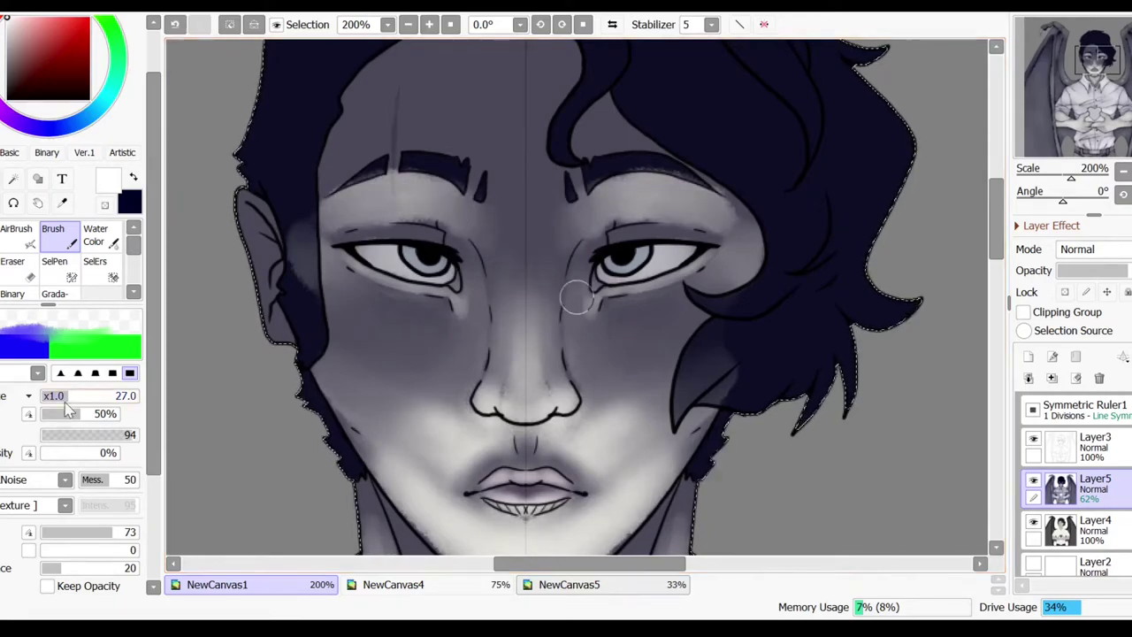
Refine the light around the eyes at brush size 9 and airbrush navy shadow over the temples at size 35.
left_click_drag(416, 291, 327, 352)
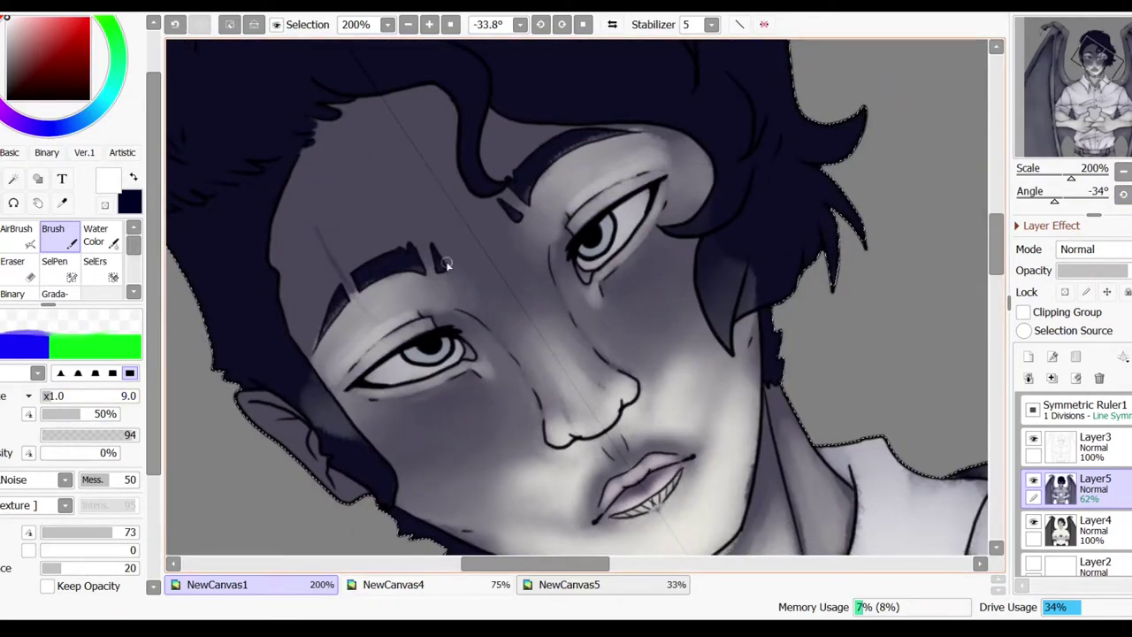
key("a")
key("x")
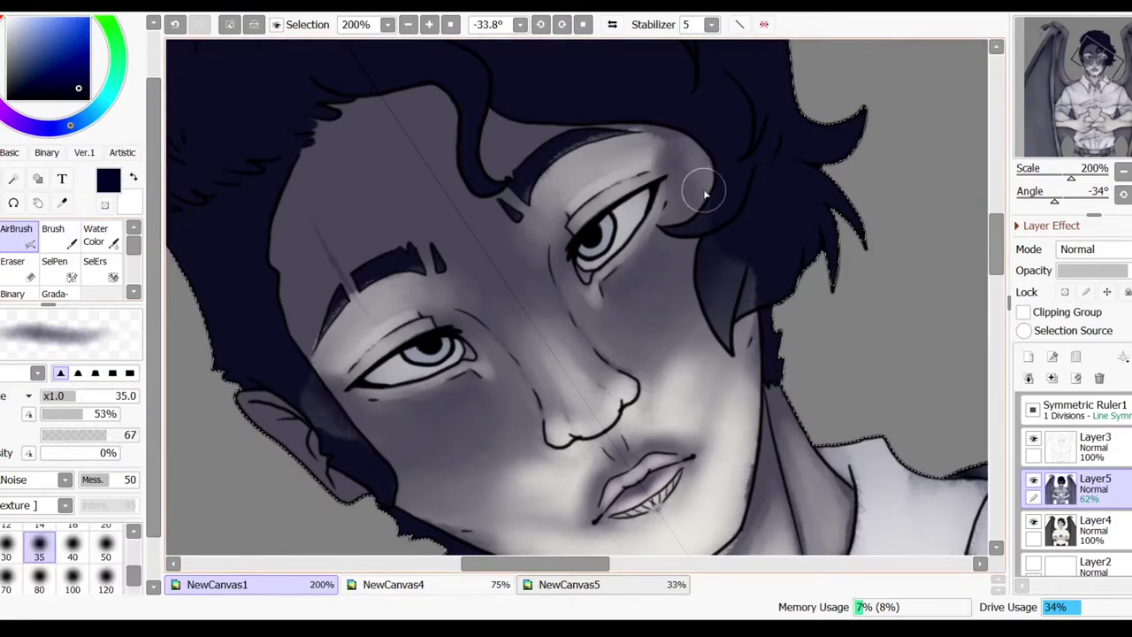
Paint soft white light down the front of the neck below the chin at brush size 28.
key("x")
key("b")
key("Home")
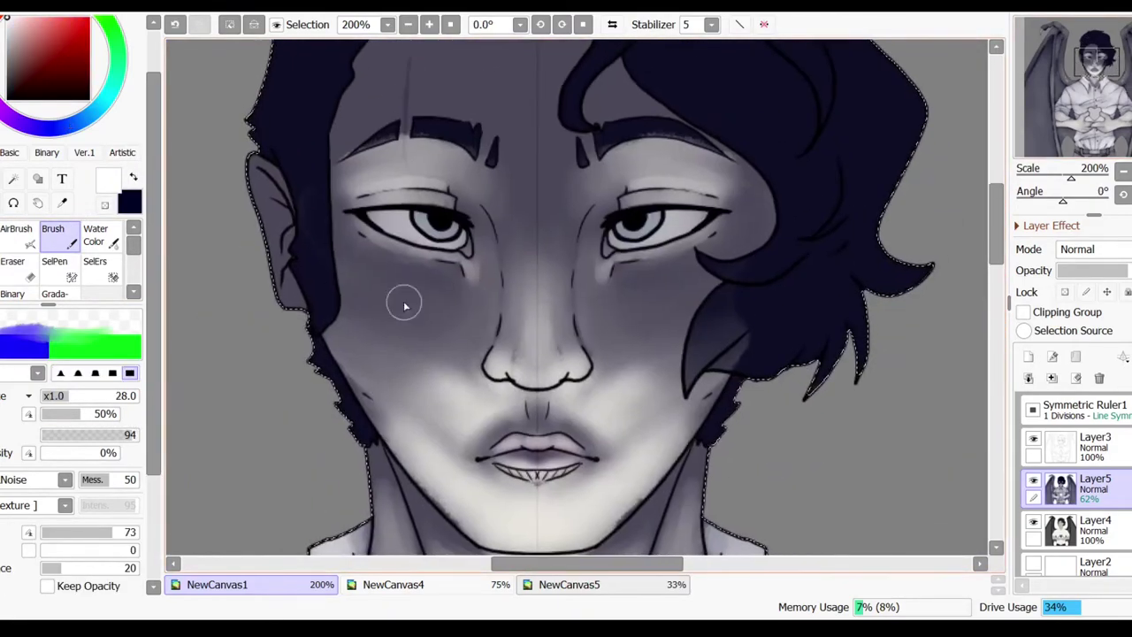
left_click_drag(460, 349, 426, 84)
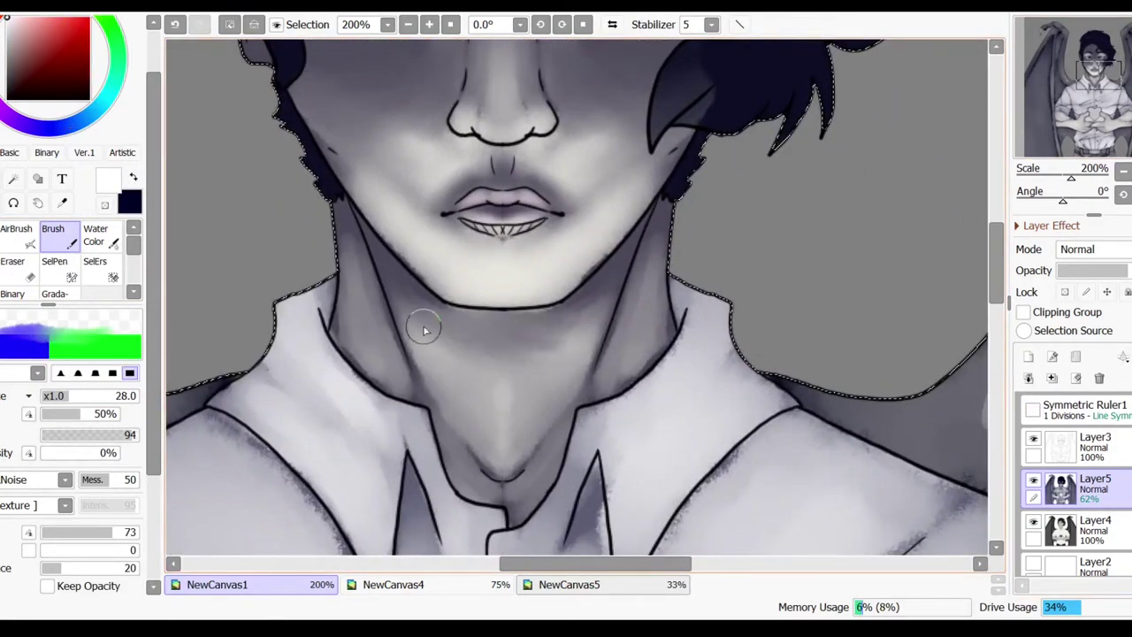
Blend the shading on the wings with the Water Color brush at size 72.
key("w")
scroll(347, 317, "down", 4)
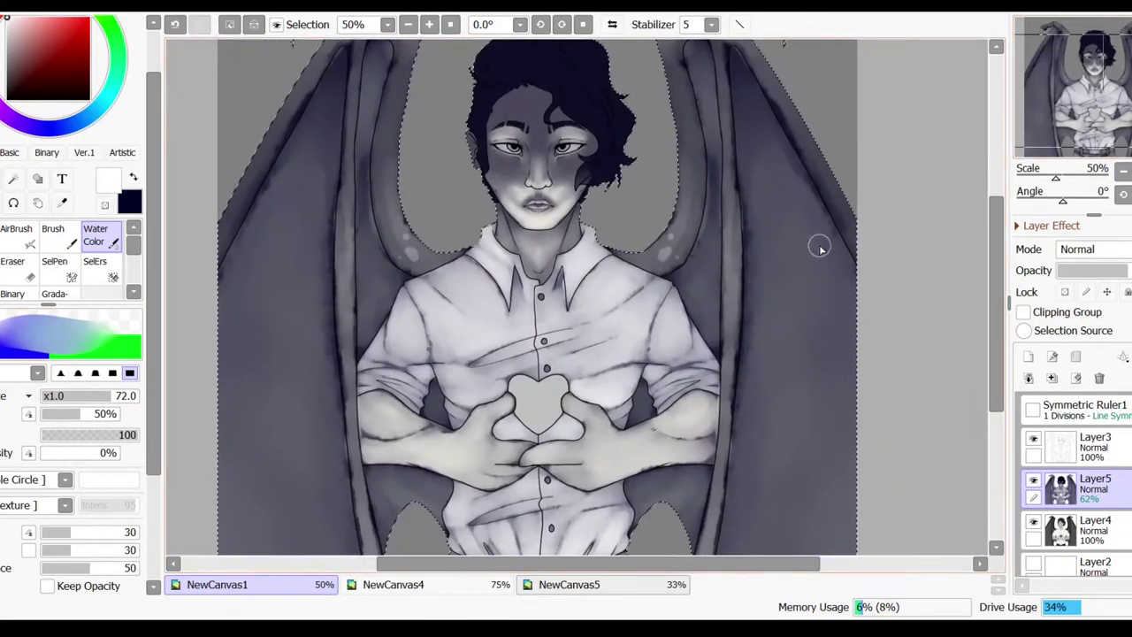
left_click_drag(914, 139, 914, 320)
scroll(483, 381, "up", 3)
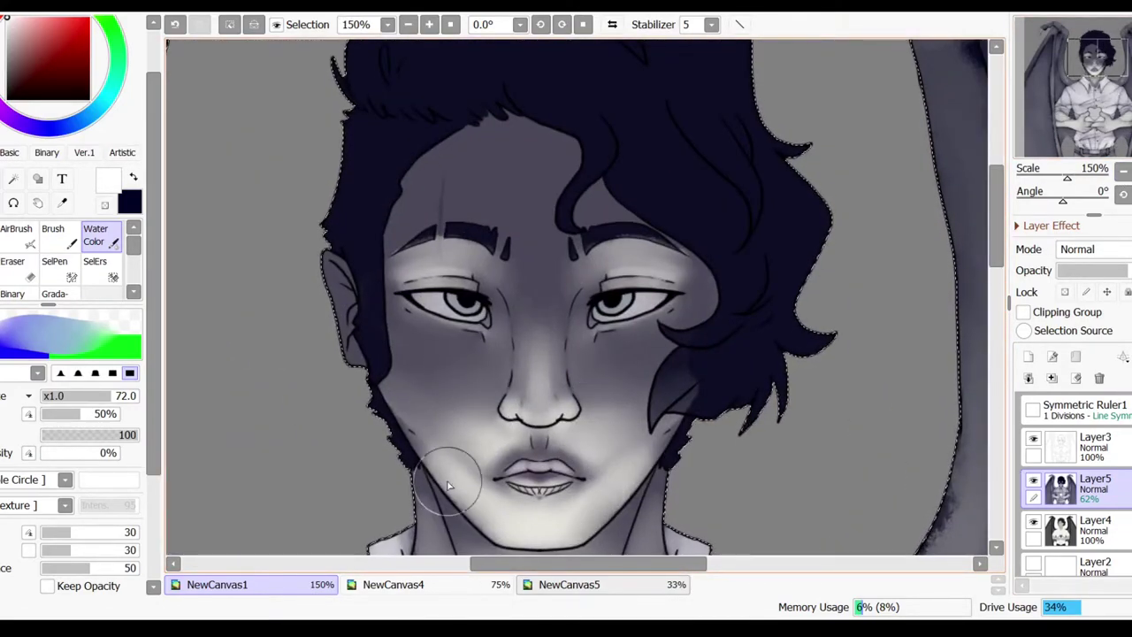
Paint soft light on the eyebrows at brush size 6 and on the visible ear at size 20.
key("b")
scroll(647, 175, "up", 2)
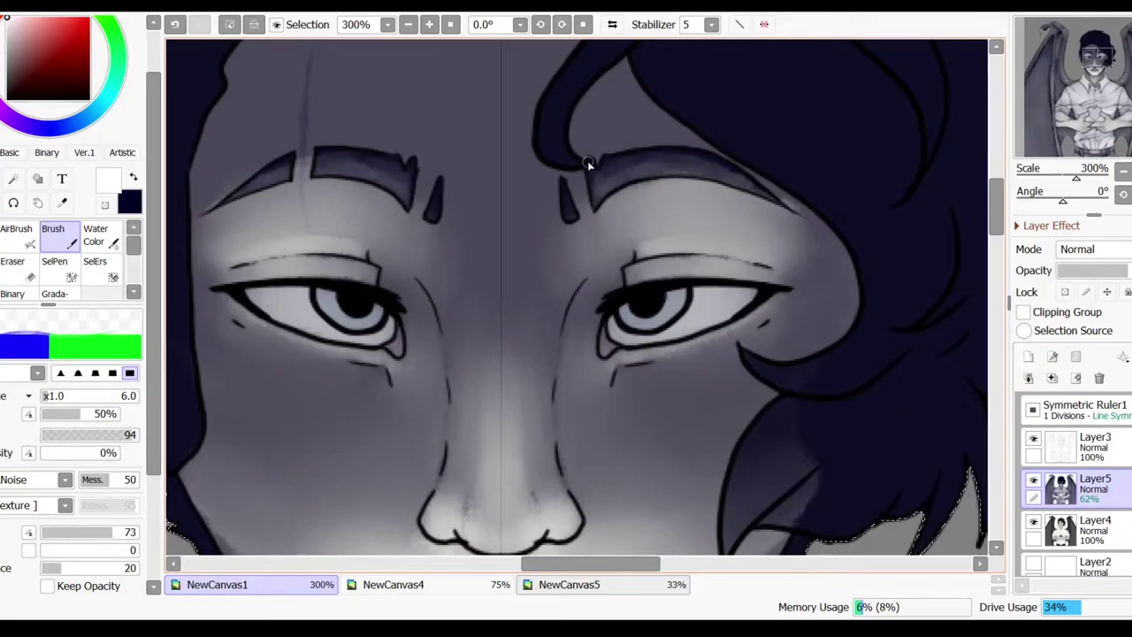
scroll(559, 185, "down", 1)
key("bracketright")
key("bracketright")
key("bracketright")
key("bracketright")
key("bracketright")
key("bracketright")
key("bracketright")
key("bracketright")
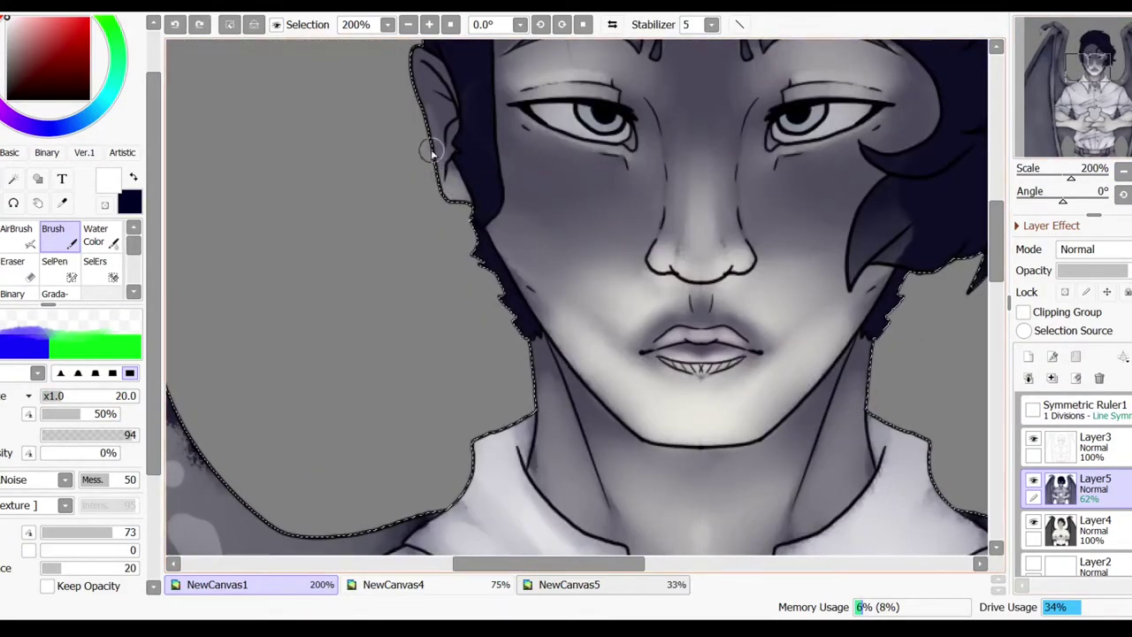
Paint fine light strands along the front curl above the forehead at brush size 5.
key("bracketleft")
key("bracketleft")
key("bracketleft")
key("bracketleft")
key("bracketleft")
key("bracketleft")
key("bracketleft")
key("bracketleft")
key("bracketleft")
left_click_drag(448, 215, 477, 548)
left_click_drag(619, 265, 518, 313)
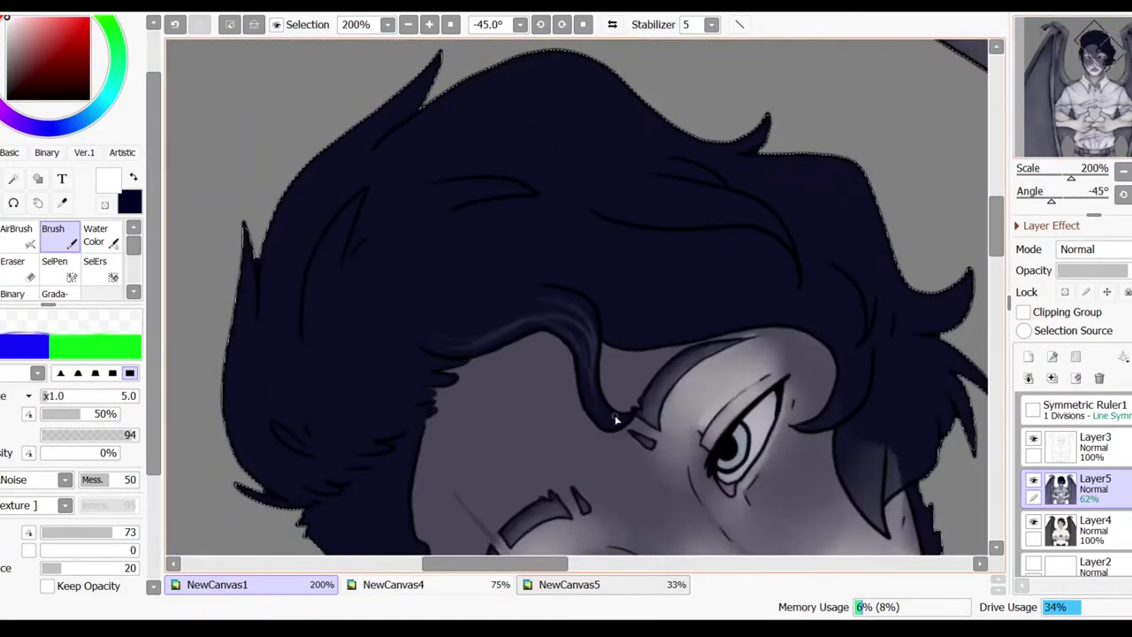
Extend the fine light strands through the swept-back front hair up to the pointed tufts.
left_click_drag(590, 374, 593, 306)
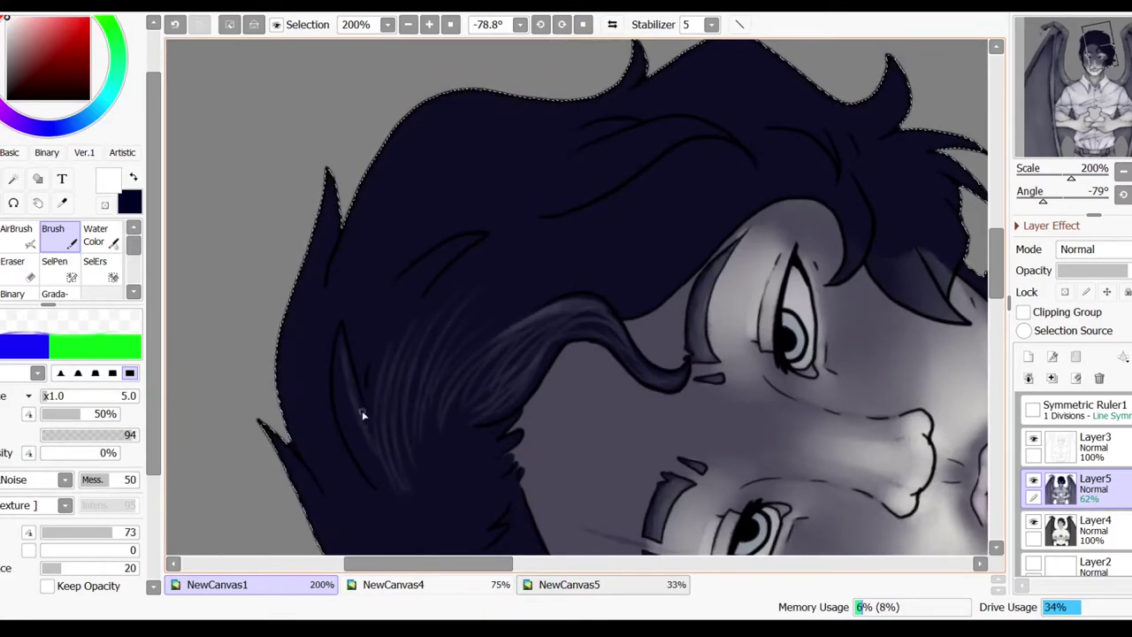
key("Home")
scroll(560, 235, "up", 5)
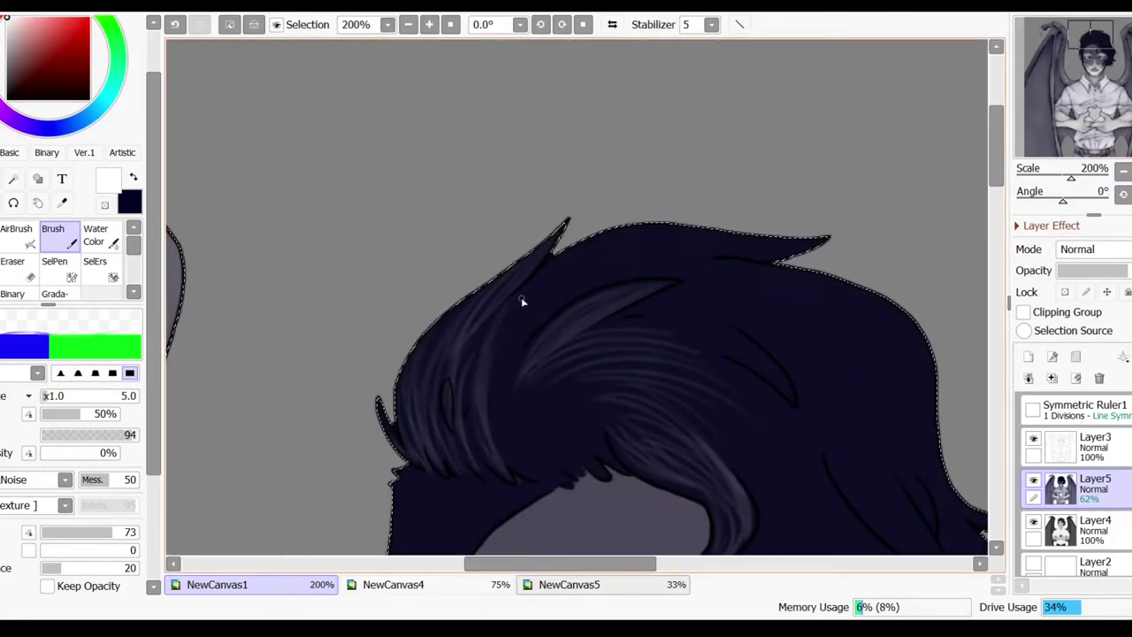
Cover the crown and the long curls beside the face with fine light strands at brush size 5.
left_click_drag(699, 258, 696, 53)
scroll(690, 203, "down", 2)
scroll(696, 53, "up", 1)
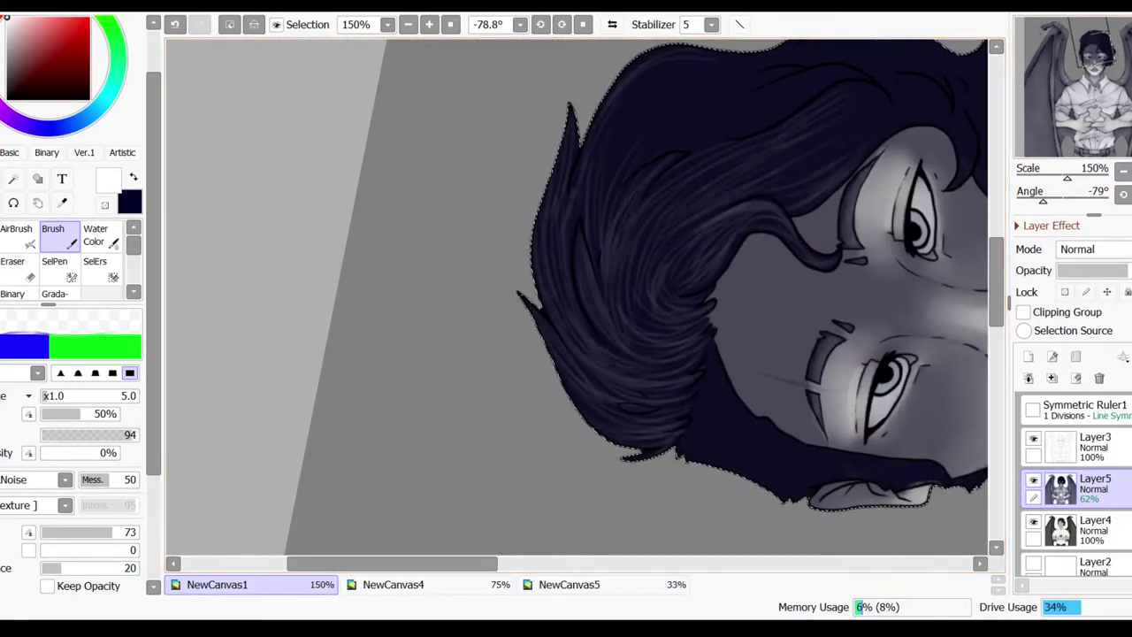
scroll(616, 346, "up", 3)
key("Home")
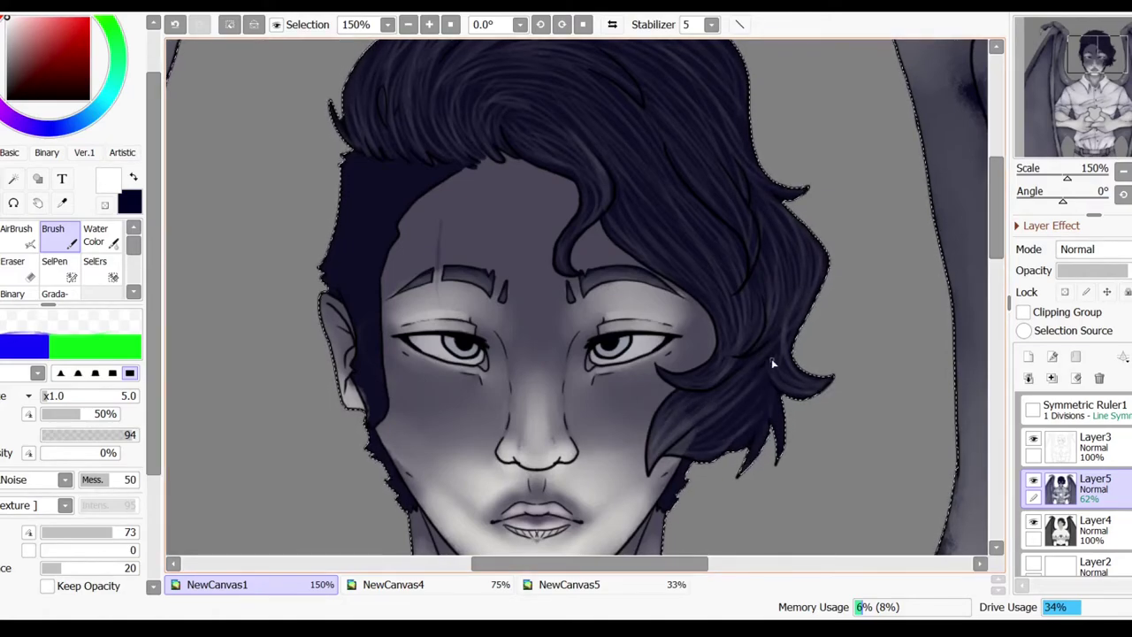
Add light strands to the short side hair and soften the light over all the hair at brush size 21.
left_click_drag(1122, 51, 1107, 58)
scroll(548, 257, "up", 3)
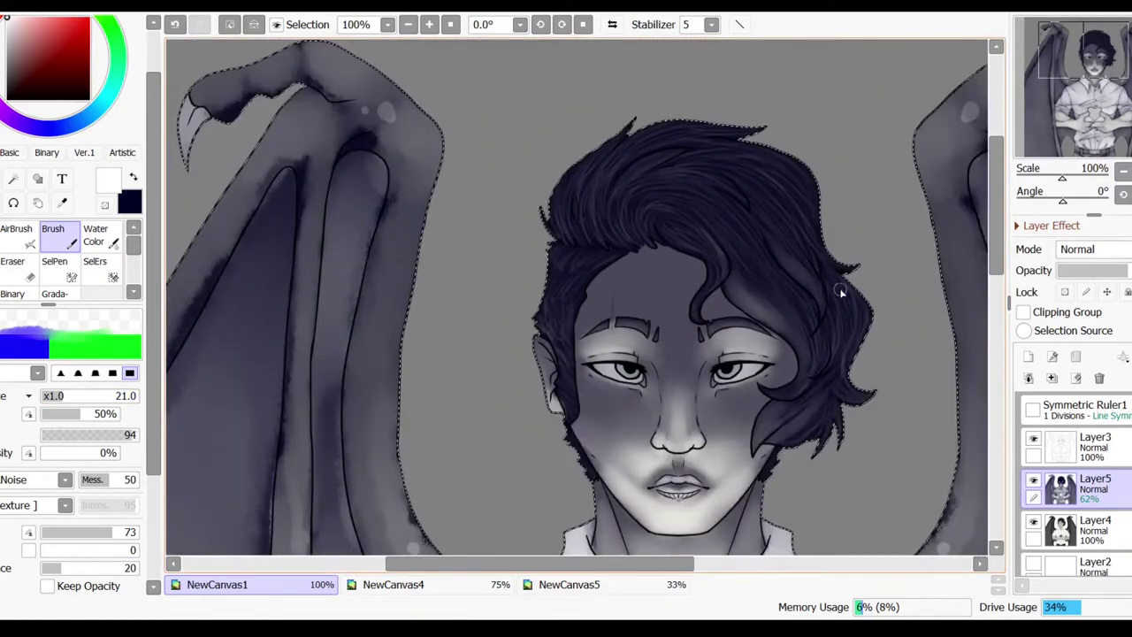
mouse_move(849, 354)
left_mouse_down()
mouse_move(725, 357)
mouse_move(658, 215)
mouse_move(759, 289)
left_mouse_up()
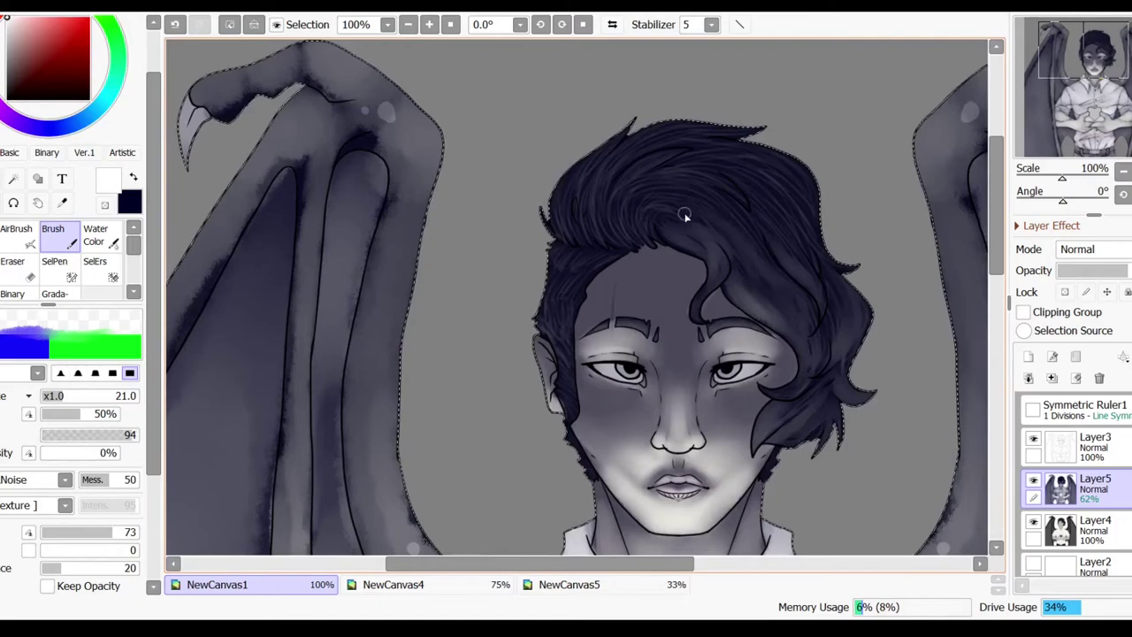
mouse_move(798, 210)
left_mouse_down()
mouse_move(746, 130)
mouse_move(566, 97)
left_mouse_up()
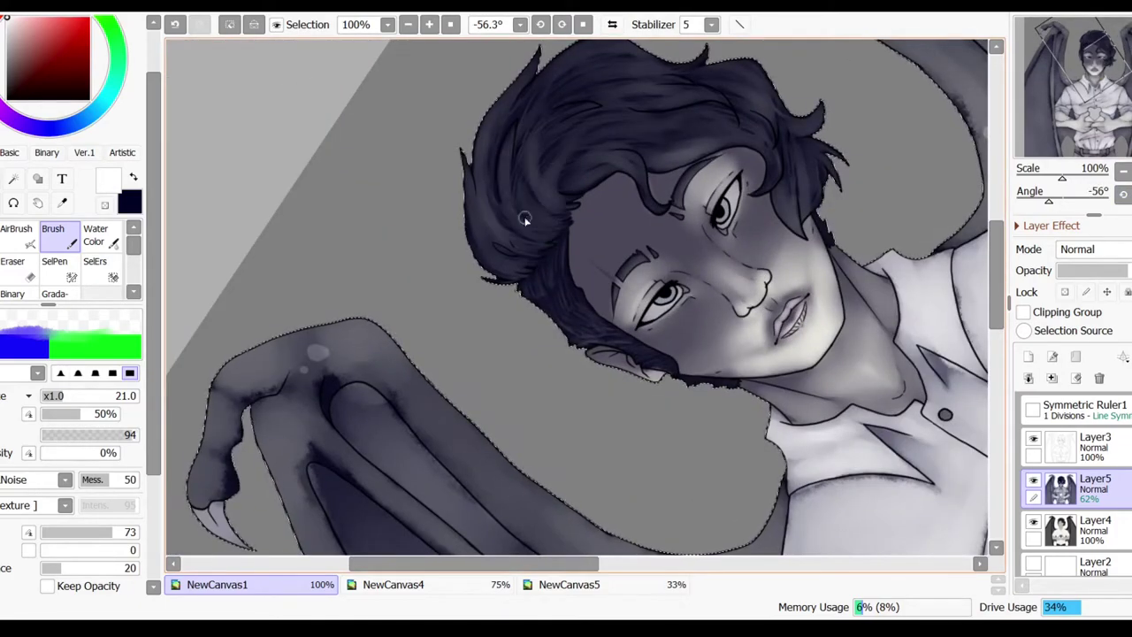
Set Layer5 to Multiply at 58% opacity and airbrush navy shadow over the forearms and hands at size 50.
key("Delete")
key("minus")
key("minus")
key("minus")
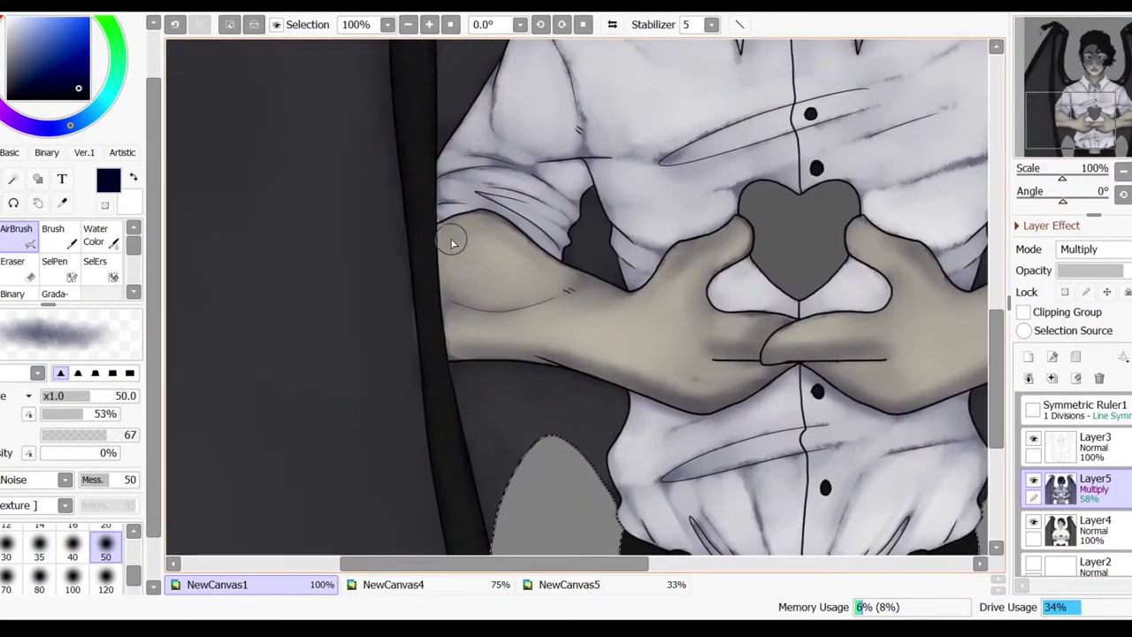
Paint white light over the forearms and hands at brush size 51 and lower Layer5's opacity to 43%.
key("b")
mouse_move(476, 270)
left_mouse_down()
mouse_move(527, 342)
mouse_move(721, 379)
left_mouse_up()
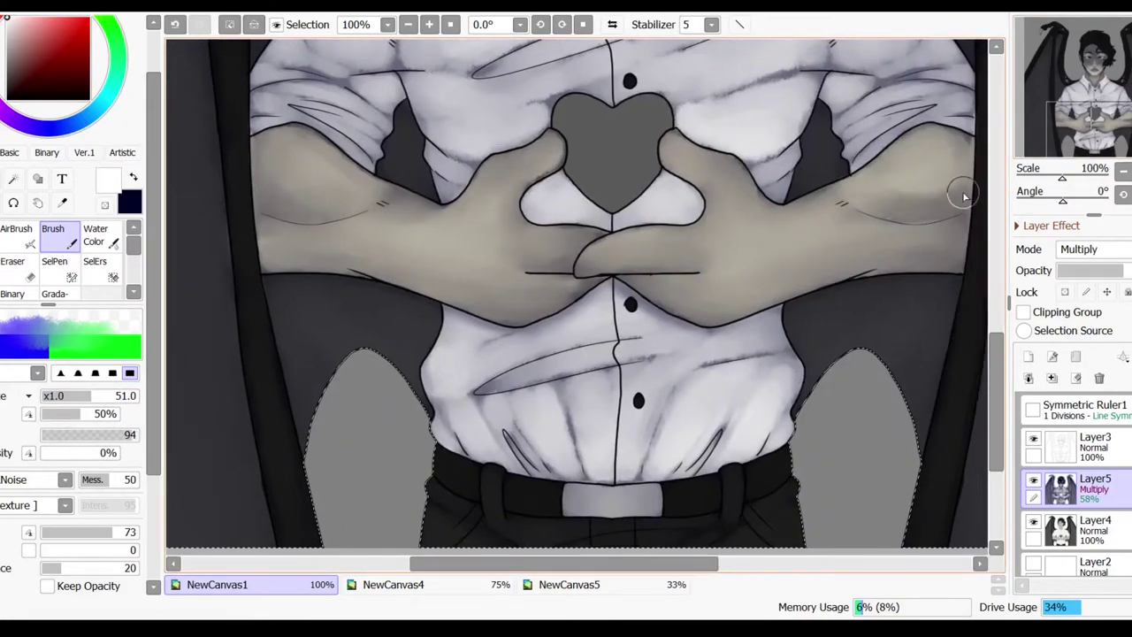
key("minus")
key("v")
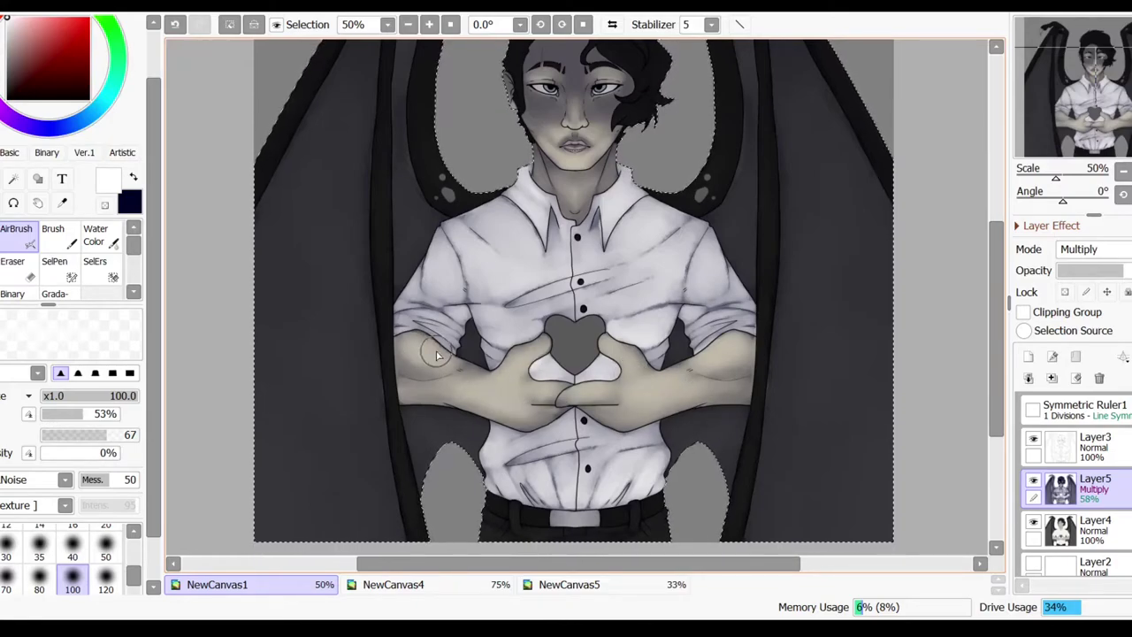
key("minus")
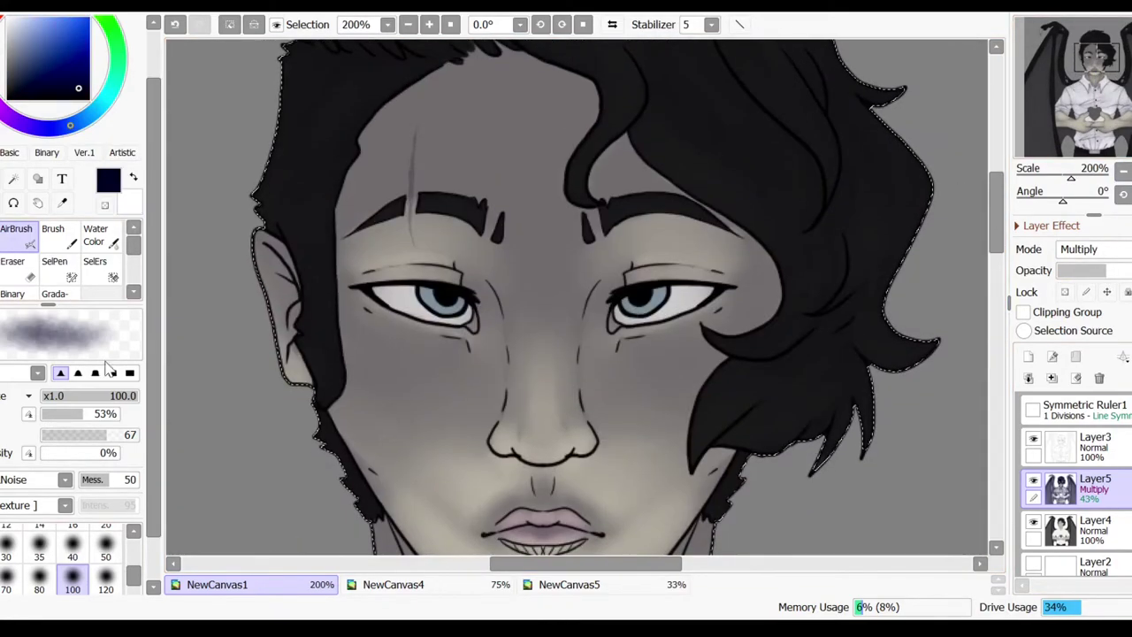
On new layers, airbrush navy shadow beneath the upper eyelids at size 20 and add white highlights to the eyes.
left_click(106, 526)
key("plus")
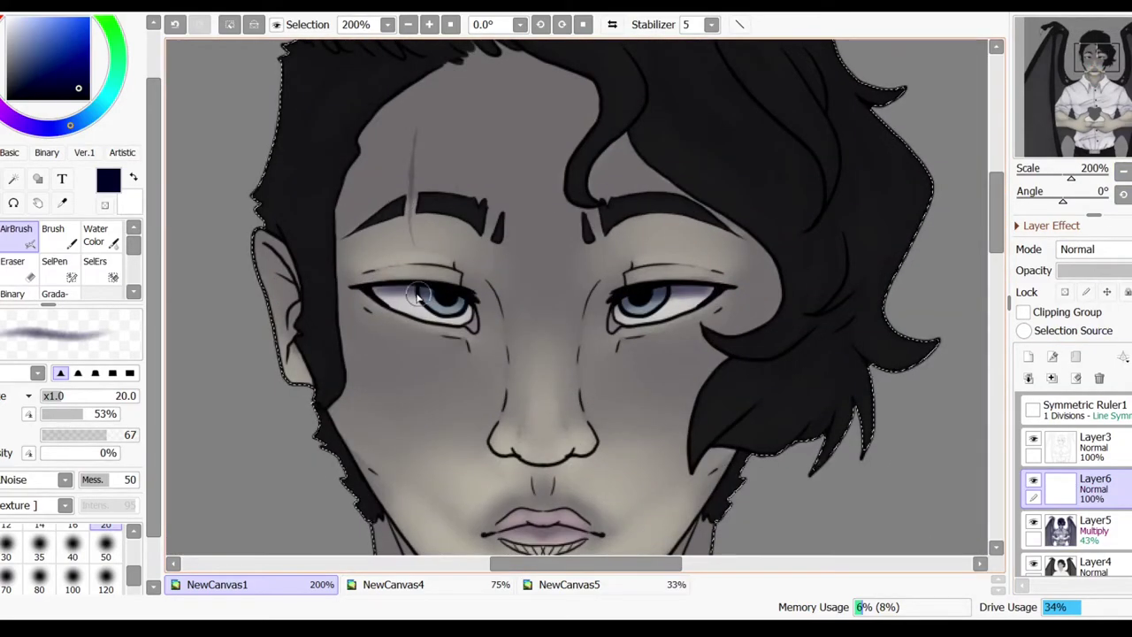
key("e")
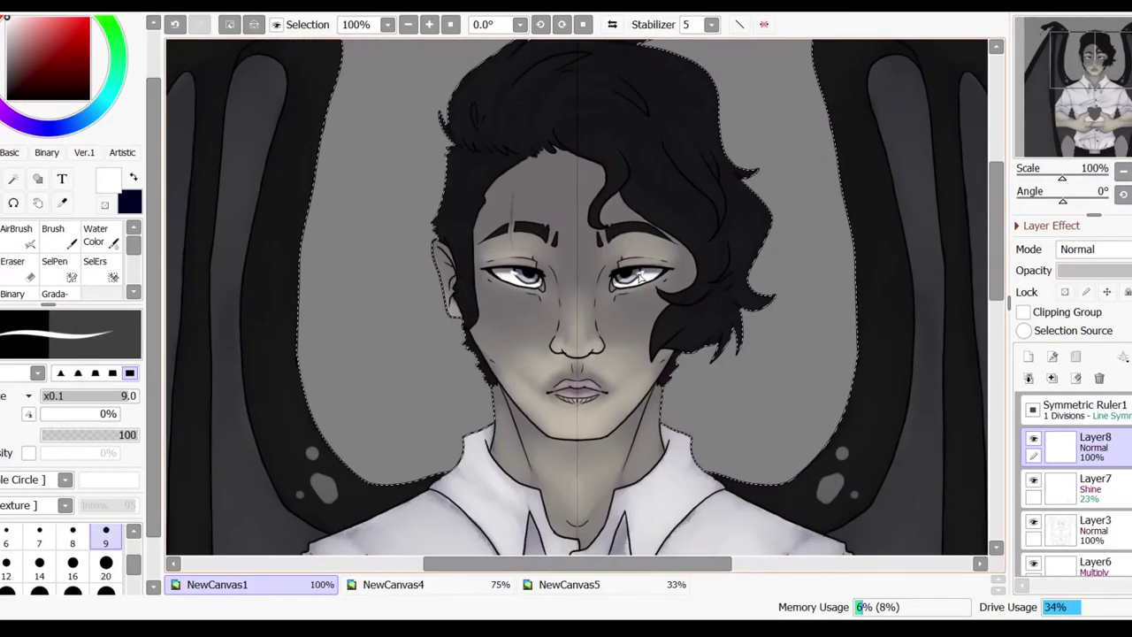
Airbrush white highlights along the front curl and side locks at size 14 on a new layer below the line art.
scroll(764, 224, "up", 5)
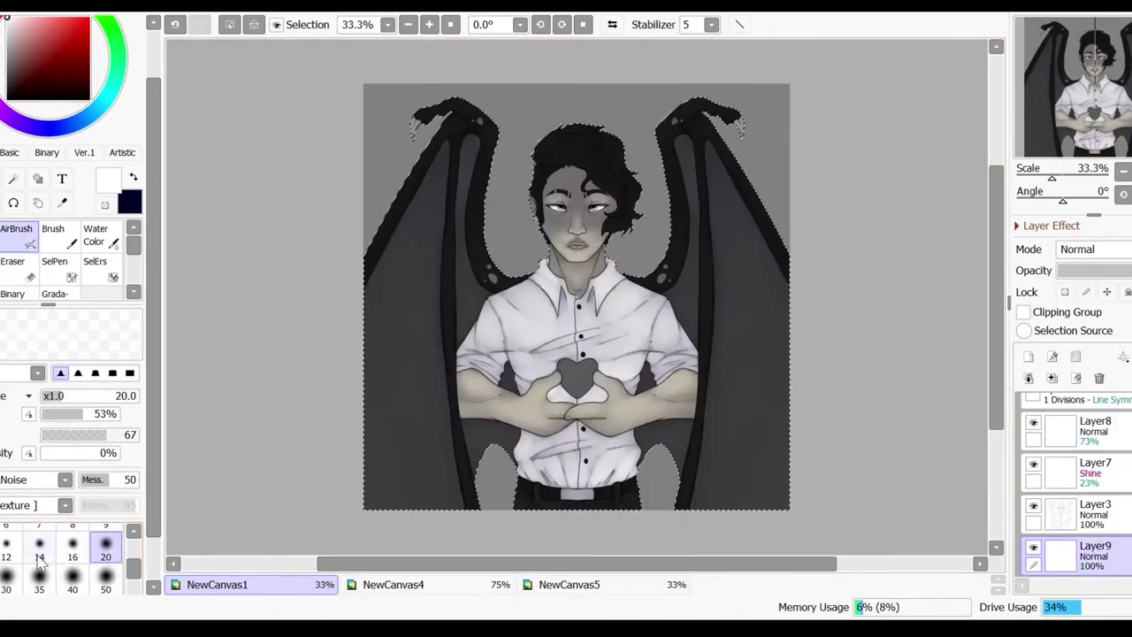
left_click(39, 547)
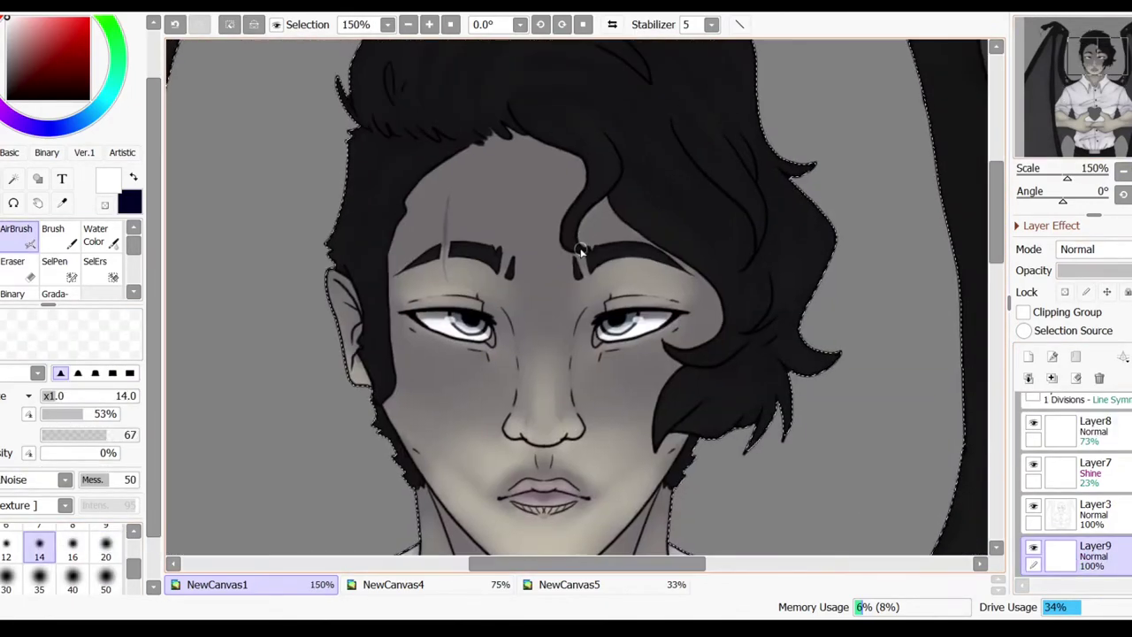
mouse_move(575, 247)
left_mouse_down()
mouse_move(594, 194)
mouse_move(619, 182)
mouse_move(657, 449)
mouse_move(746, 265)
left_mouse_up()
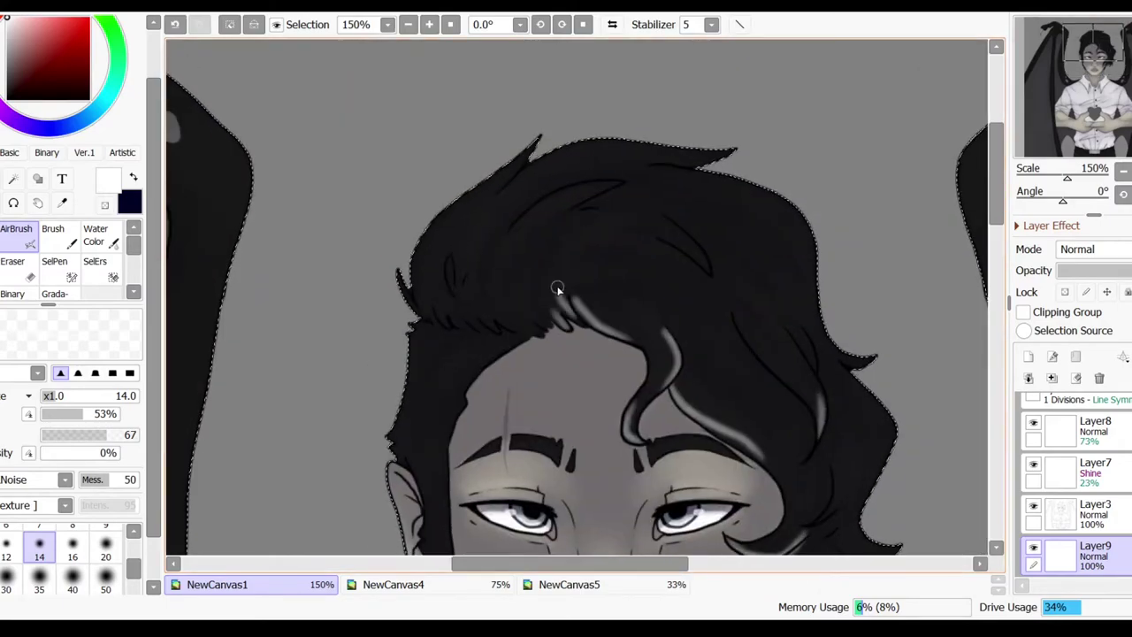
Airbrush white highlights along the shirt's chest folds above the heart at size 40.
left_click(1123, 171)
left_click(1124, 171)
left_click(106, 557)
left_click(73, 577)
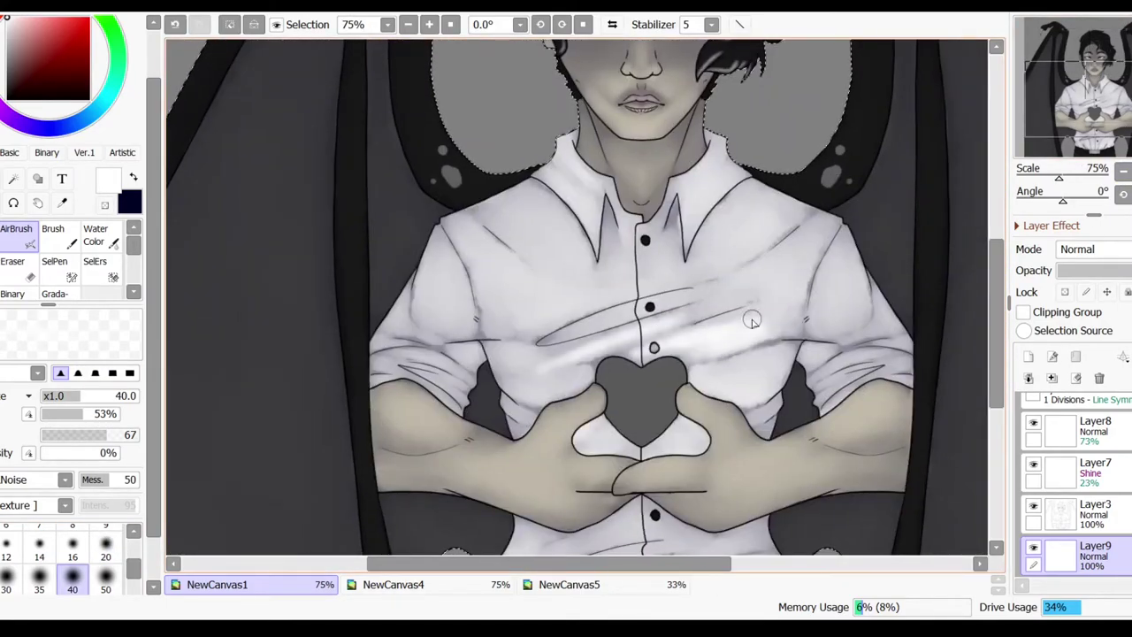
left_click_drag(752, 321, 596, 342)
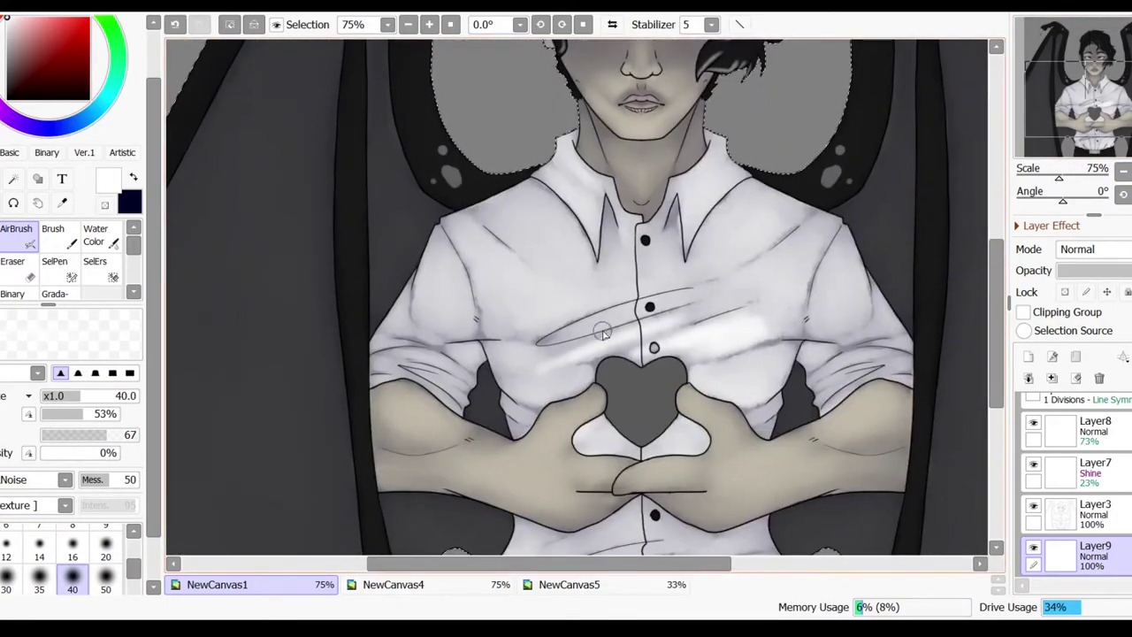
Extend the white airbrush highlights across the shirt's upper chest at size 40 and around the heart and hands at size 120.
mouse_move(754, 382)
left_mouse_down()
mouse_move(660, 300)
mouse_move(703, 271)
left_mouse_up()
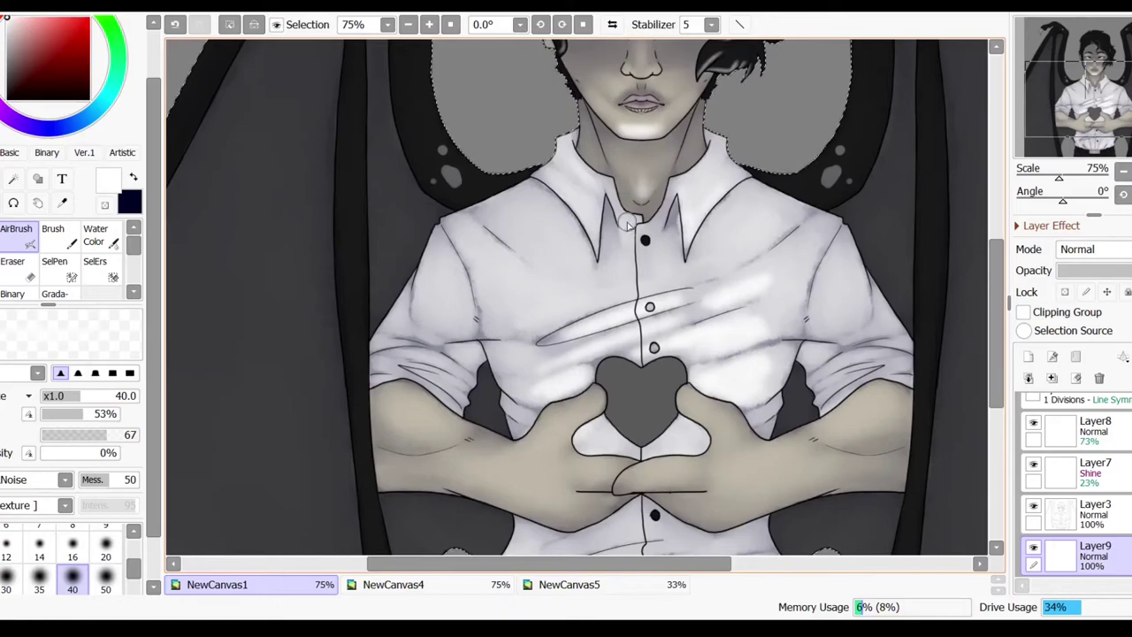
left_click_drag(617, 210, 630, 292)
key("bracketright")
key("bracketright")
key("bracketright")
key("bracketright")
key("bracketright")
mouse_move(738, 233)
left_mouse_down()
mouse_move(705, 443)
mouse_move(596, 444)
mouse_move(698, 423)
mouse_move(592, 466)
left_mouse_up()
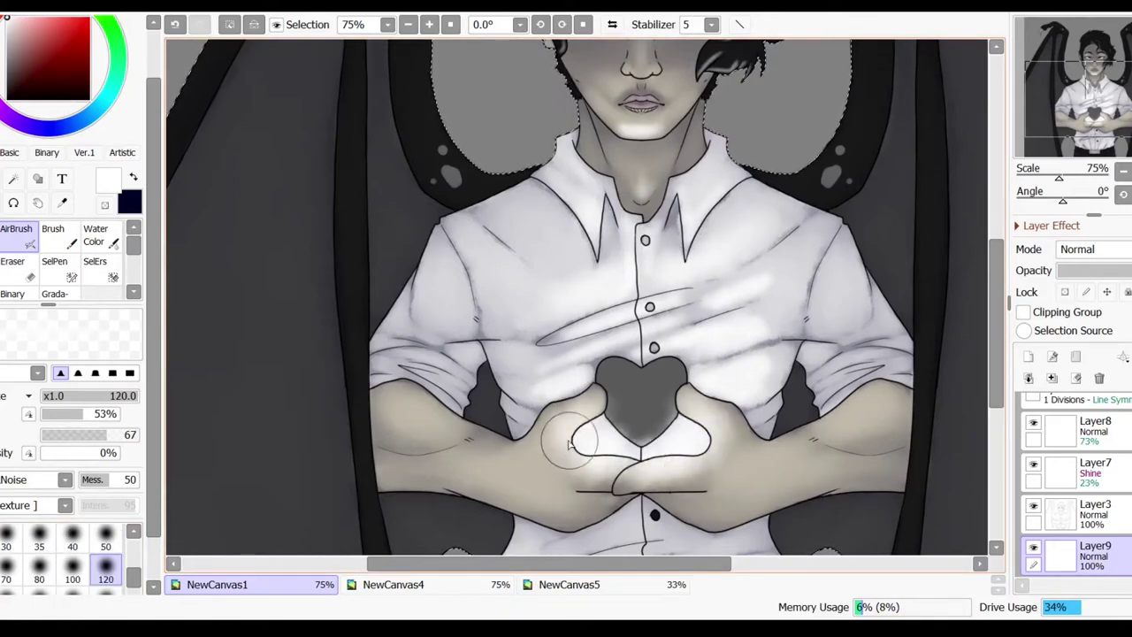
Set Layer9 to Shine at 29% opacity and add a new layer above Layer8.
scroll(593, 382, "down", 3)
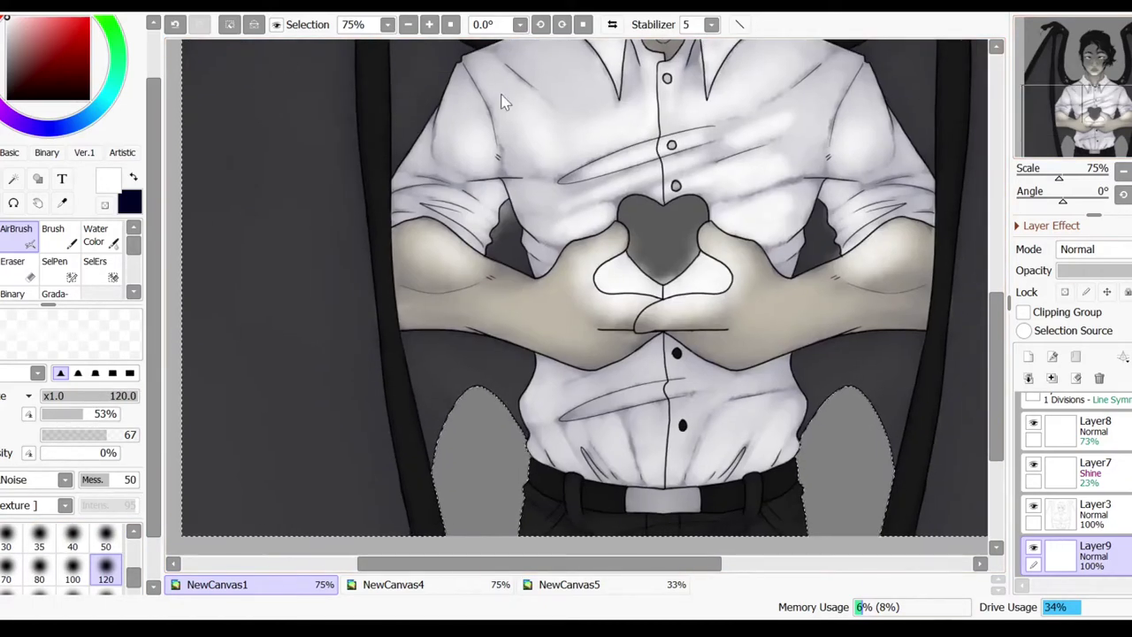
scroll(584, 301, "up", 3)
key("ctrl+shift+n")
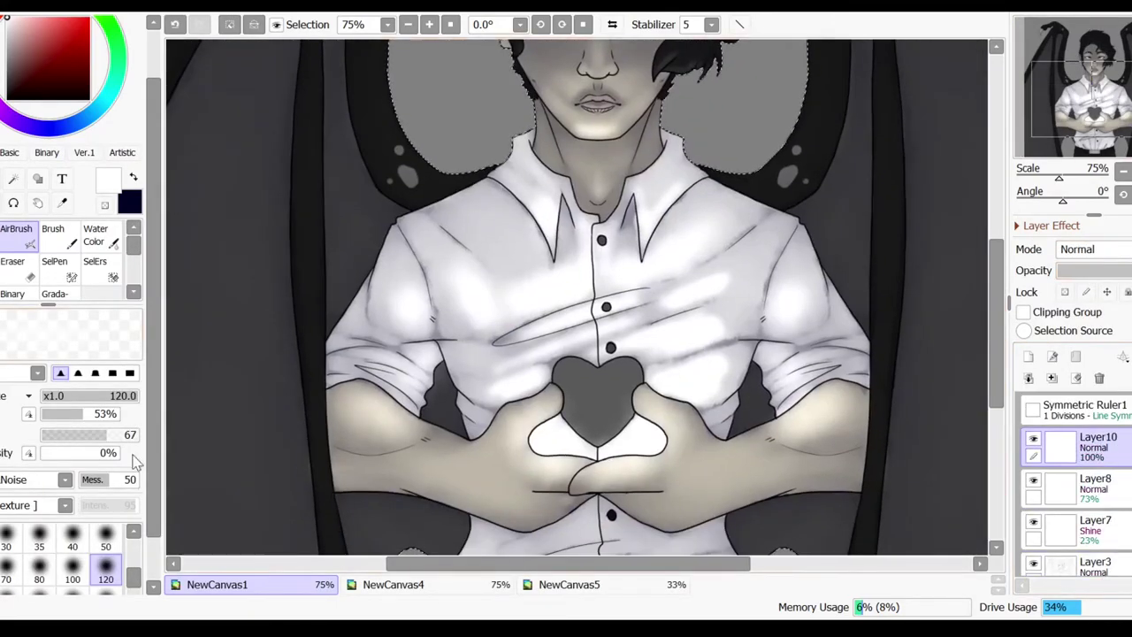
Try a large white airbrushed glow over the heart and hands at brush size 350.
left_click(10, 128)
left_click(7, 26)
key("bracketright")
key("bracketright")
key("bracketright")
key("bracketright")
key("bracketright")
key("bracketright")
mouse_move(601, 354)
left_mouse_down()
mouse_move(612, 372)
mouse_move(548, 374)
mouse_move(611, 380)
left_mouse_up()
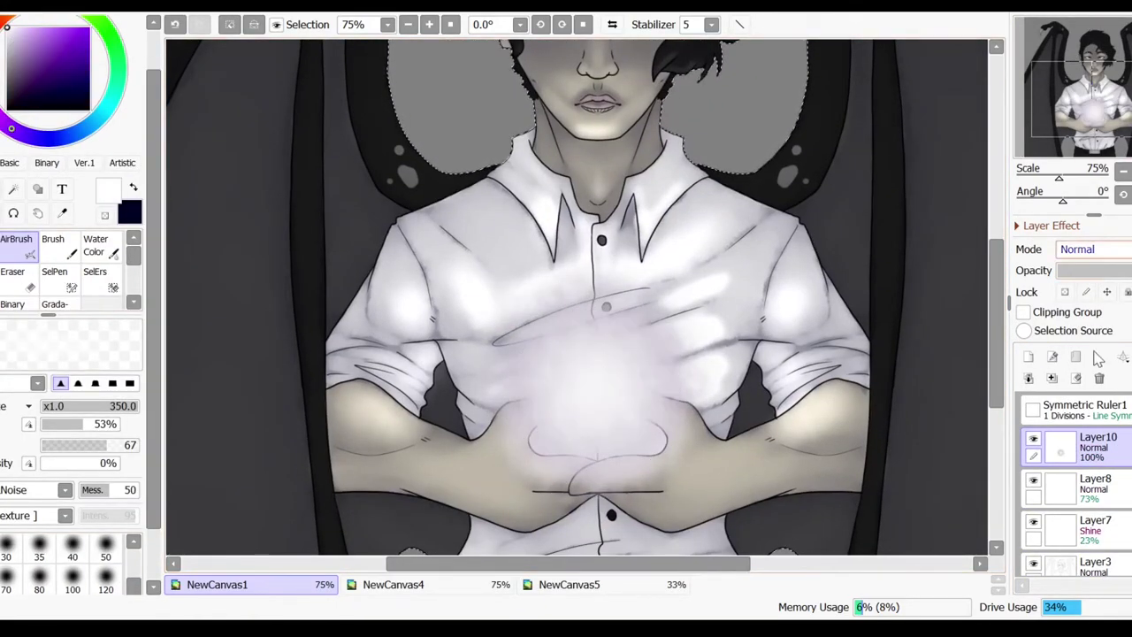
key("ctrl+z")
key("ctrl+z")
key("ctrl+z")
key("ctrl+z")
Airbrush a white glow inside the heart at size 120 and set Layer10 to Shine at 36% opacity.
left_click(105, 577)
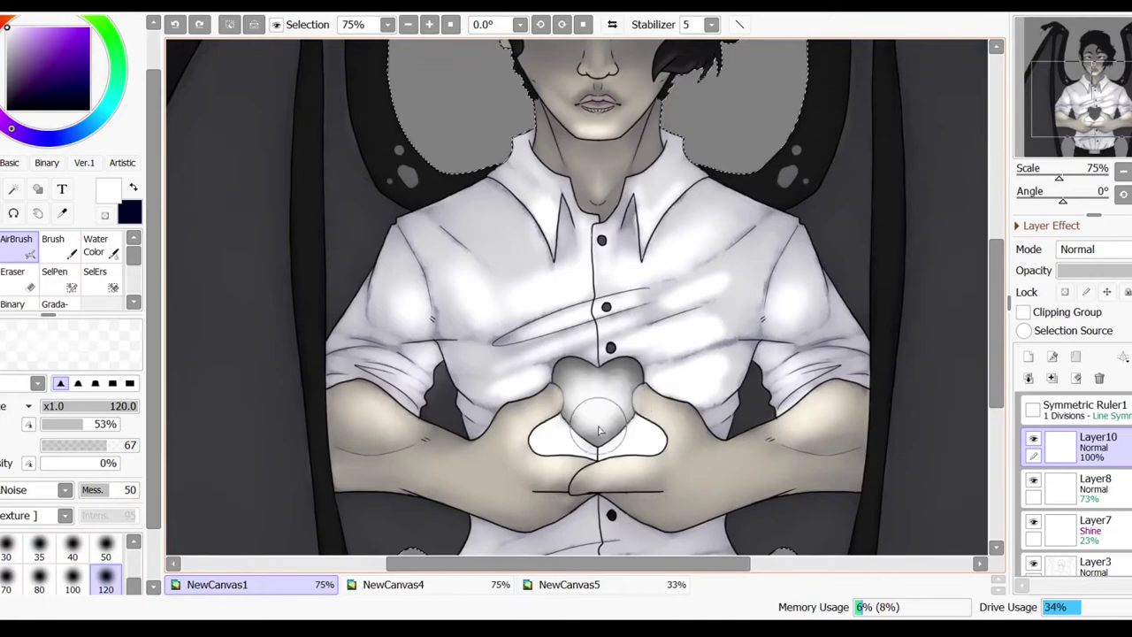
left_click_drag(1106, 269, 1084, 270)
Airbrush a second white glow over the heart on a new layer and set that layer's blending mode to Screen.
key("ctrl+plus")
key("ctrl+shift+n")
left_click(19, 40)
mouse_move(548, 354)
left_mouse_down()
mouse_move(619, 381)
mouse_move(607, 405)
mouse_move(597, 389)
left_mouse_up()
left_click(7, 76)
scroll(1094, 249, "down", 5)
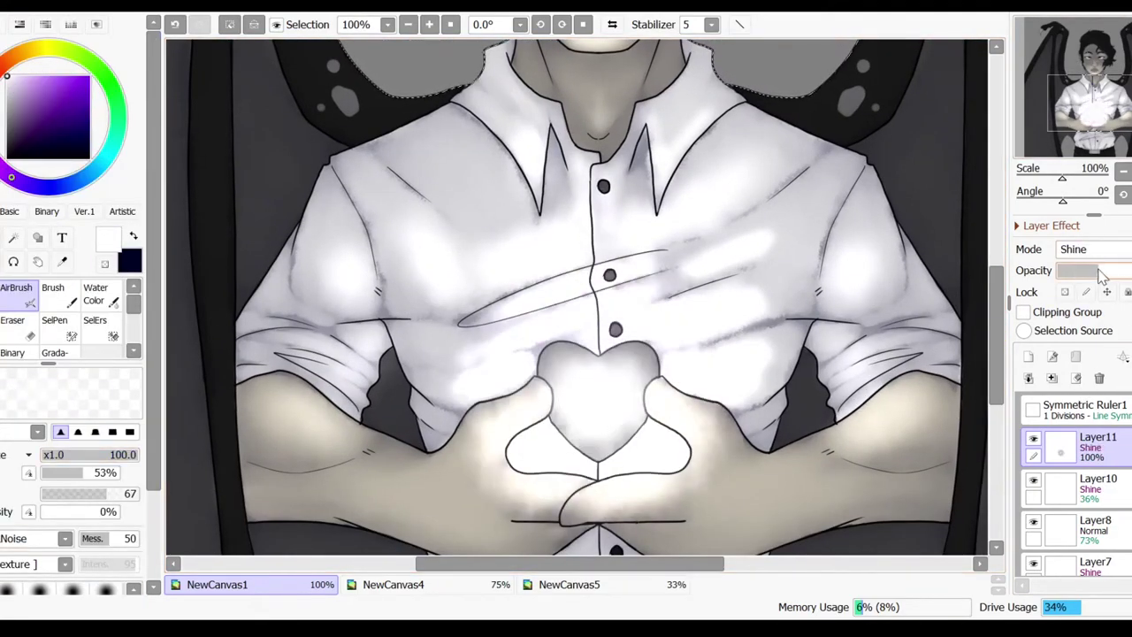
left_click(1123, 196)
key("ctrl+plus")
key("ctrl+plus")
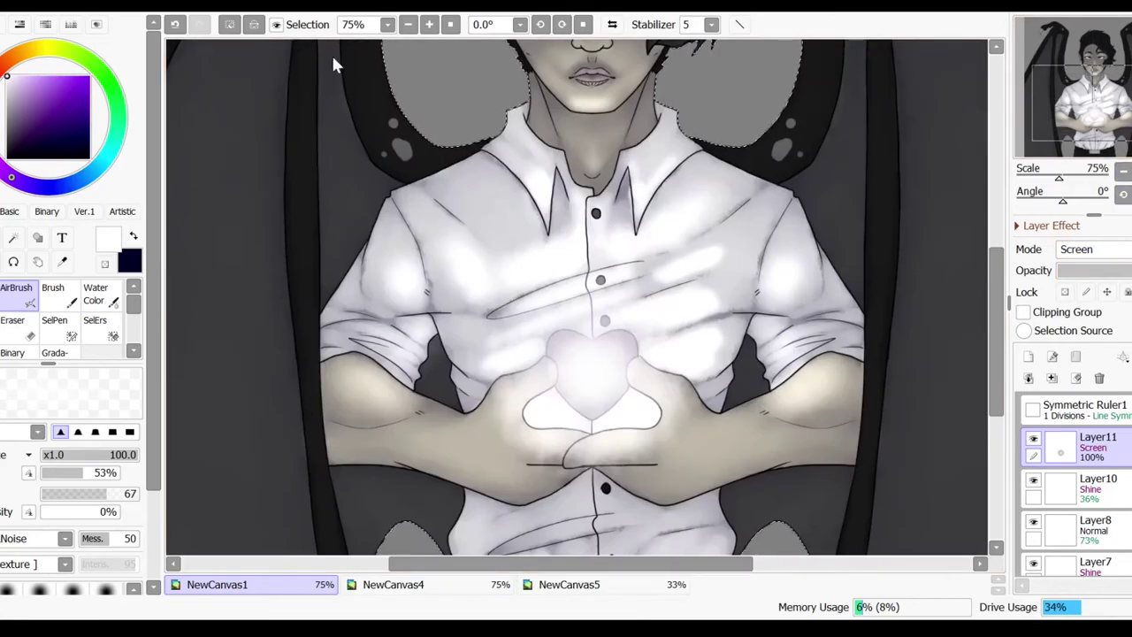
Soften Layer10's glow around the clasped hands with the airbrush in transparent colour at size 100.
key("ctrl+plus")
key("ctrl+plus")
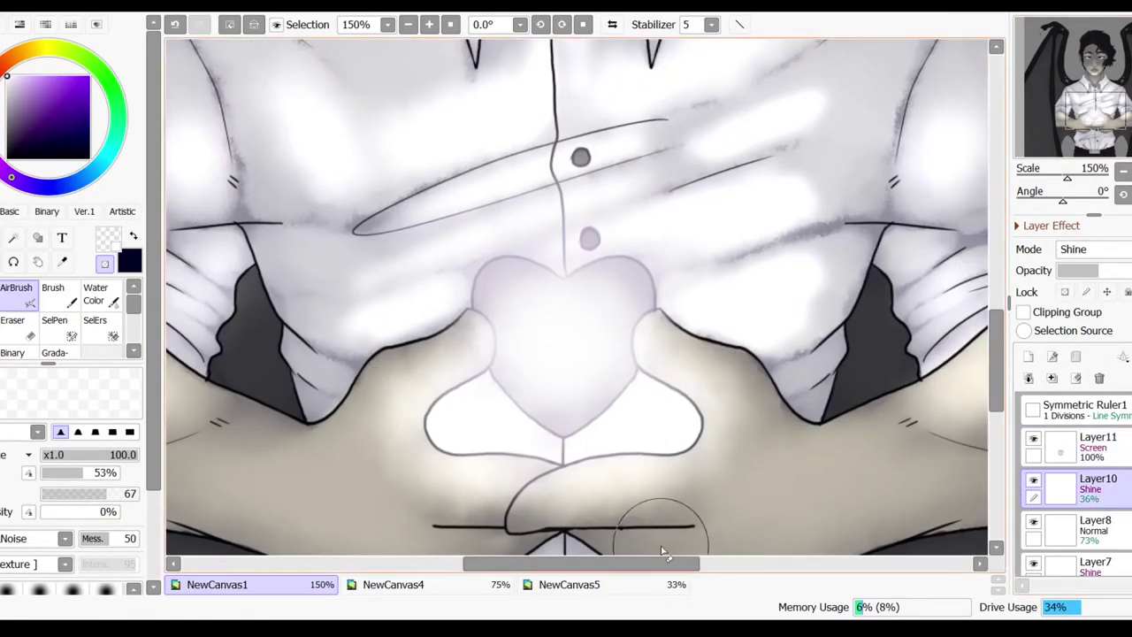
key("ctrl+minus")
key("ctrl+minus")
key("ctrl+minus")
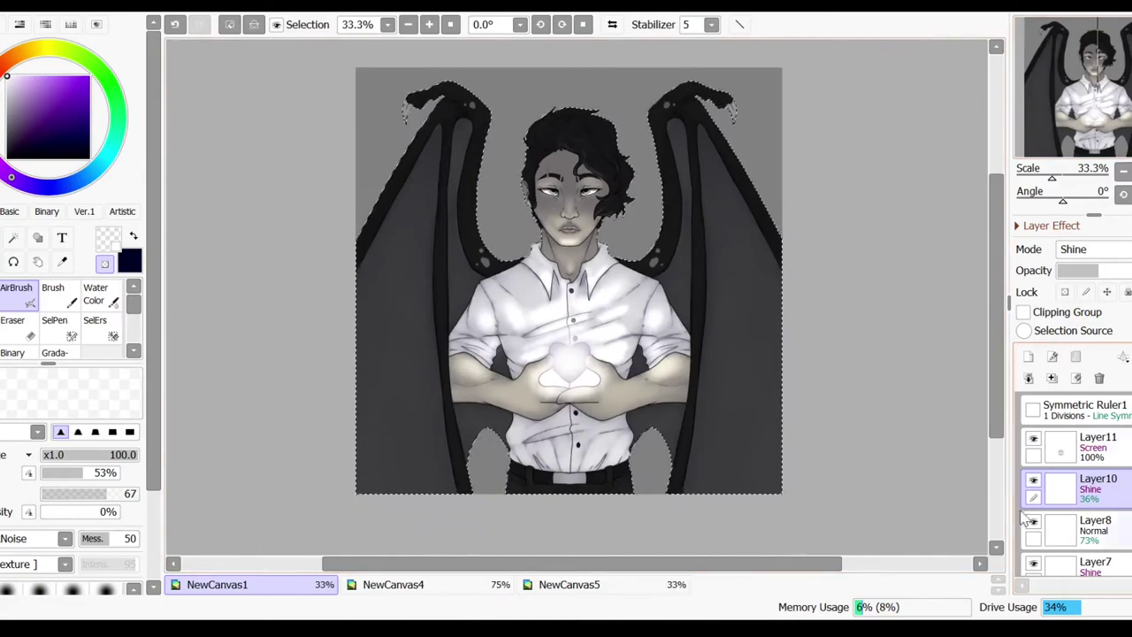
Draw a thin white shine mark on the heart's upper right lobe at size 9 on a new layer below the line art.
scroll(1075, 487, "down", 3)
key("n")
key("ctrl+plus")
key("ctrl+plus")
key("ctrl+plus")
key("ctrl+plus")
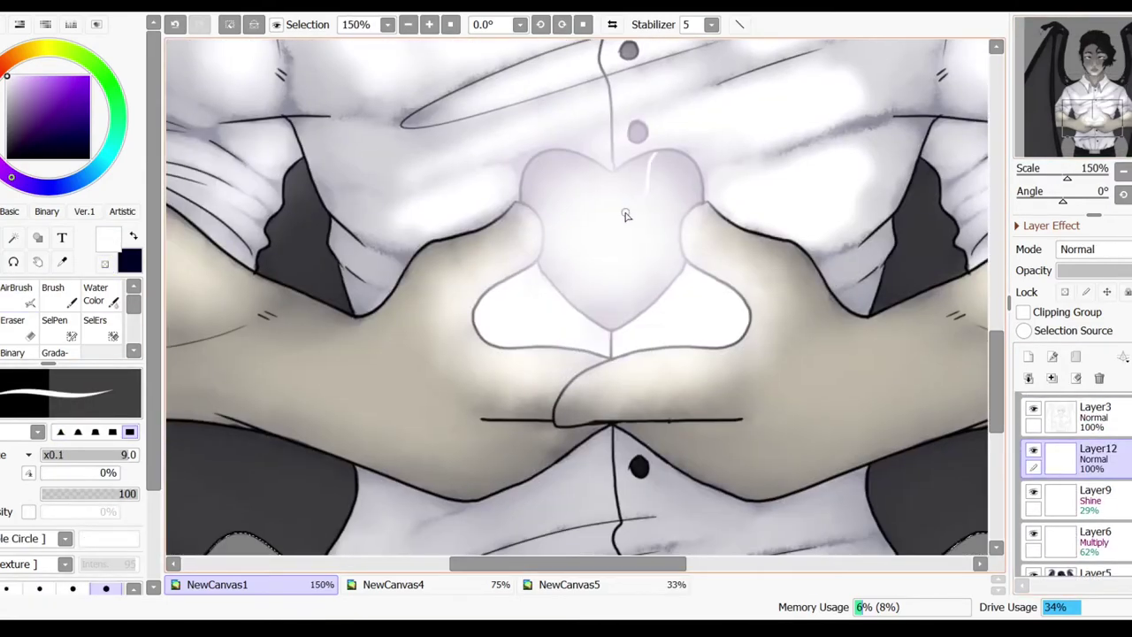
key("ctrl+minus")
key("ctrl+minus")
key("ctrl+minus")
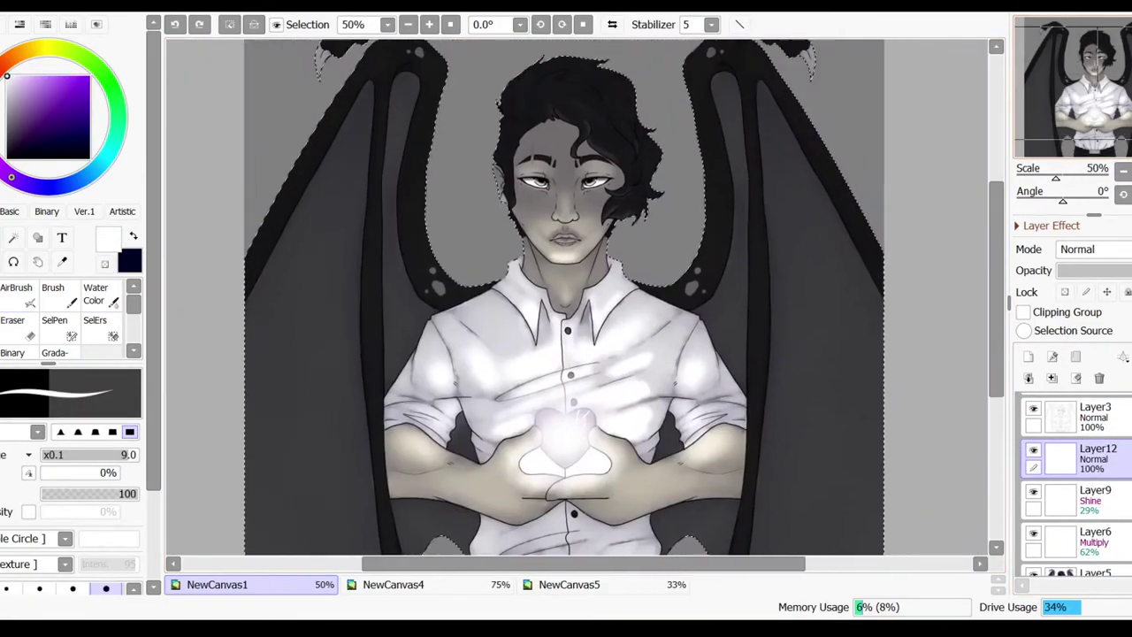
Airbrush white light over the wing membranes at size 80 on a new layer, set to Shine with reduced opacity.
left_click(16, 288)
key("ctrl+shift+n")
scroll(71, 354, "down", 3)
left_click(105, 553)
left_click_drag(425, 256, 434, 478)
left_click_drag(770, 495, 758, 245)
mouse_move(433, 327)
left_mouse_down()
mouse_move(468, 185)
mouse_move(478, 389)
left_mouse_up()
scroll(1097, 250, "down", 5)
left_click_drag(1093, 274, 1090, 272)
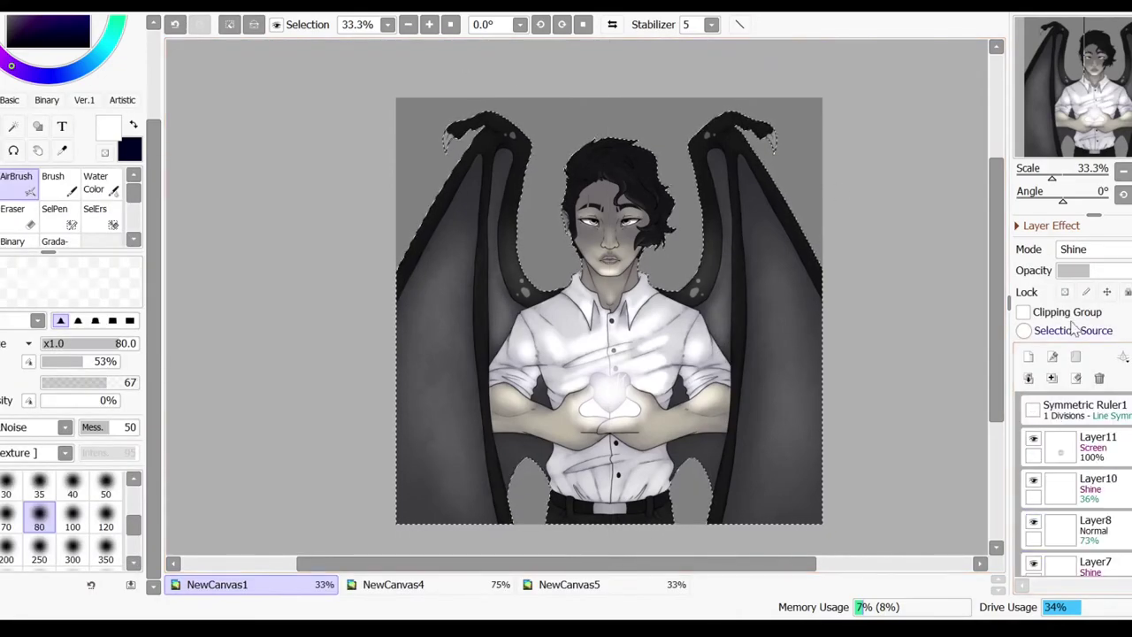
Fill the background with a vertical purple gradient on a new layer below Layer4.
left_click(1095, 512)
left_click(1031, 356)
left_click(51, 353)
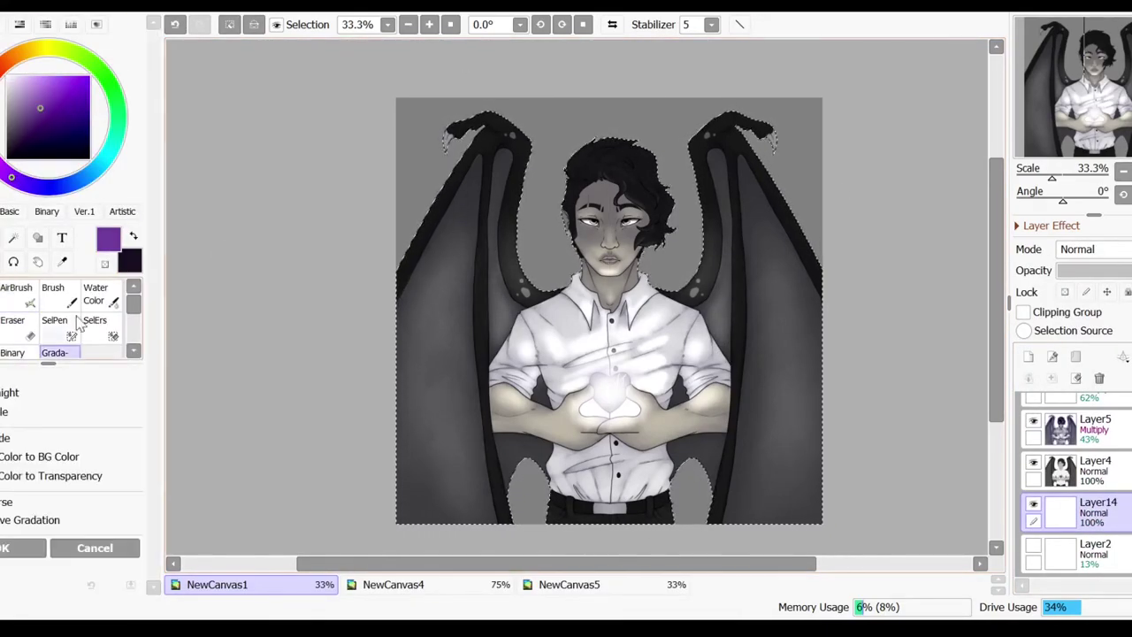
left_click_drag(614, 43, 620, 537)
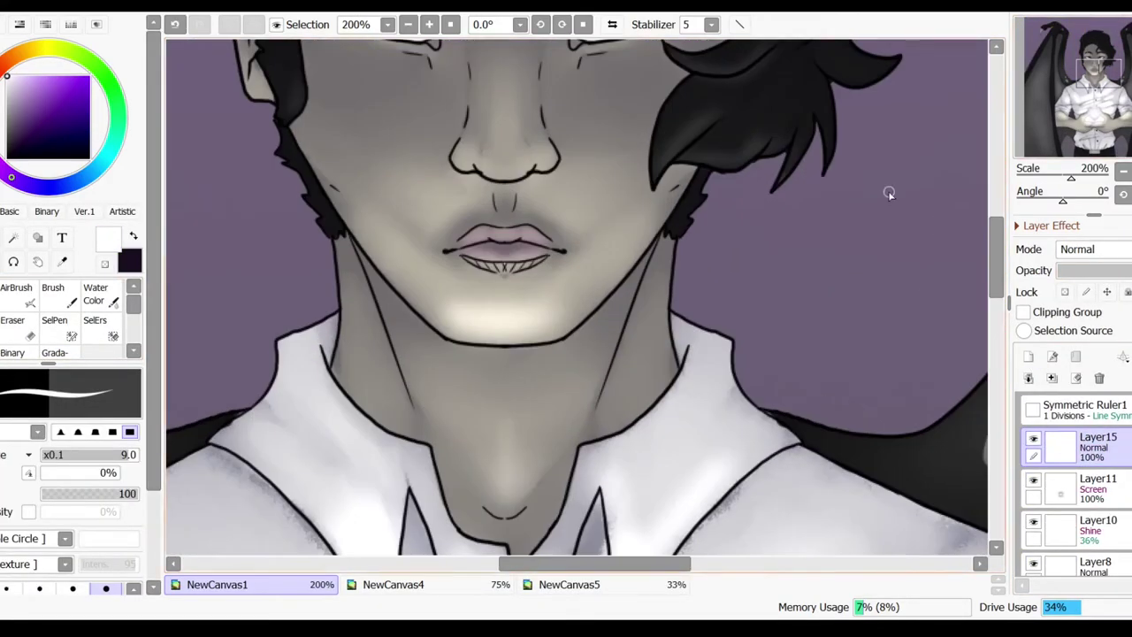
Line the jaw, lips and nose symmetrically in white at size 9 on a new top layer.
left_click_drag(341, 328, 383, 358)
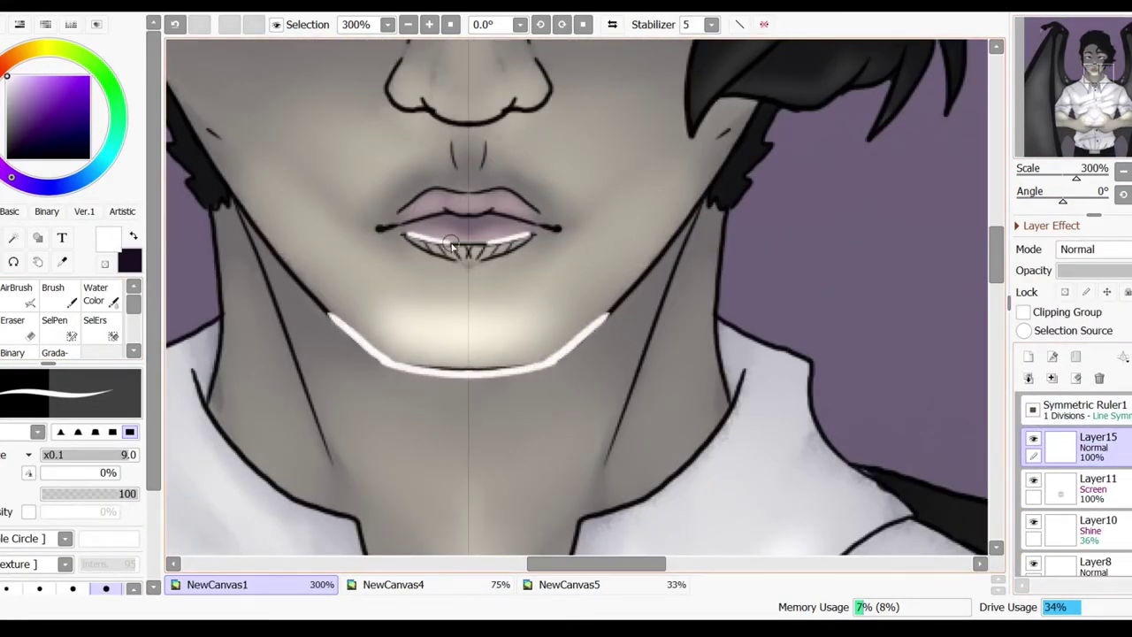
left_click(1124, 172)
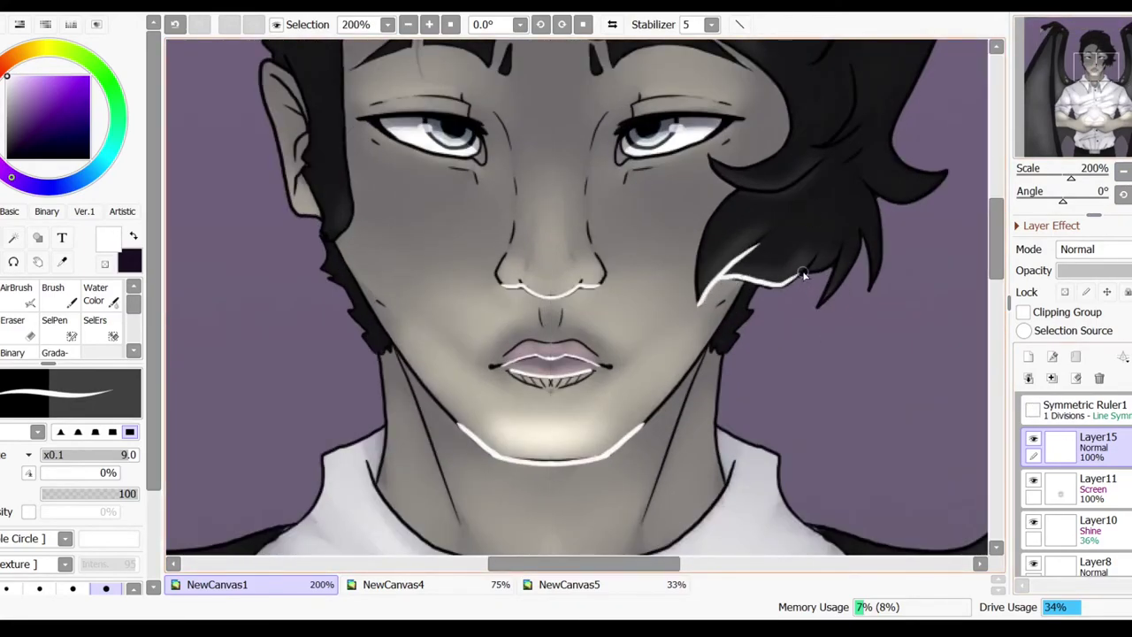
Draw white rim lines along the front curl and side locks without symmetry, adding finer strands at size 6.3.
left_click_drag(800, 275, 677, 505)
left_click_drag(584, 399, 680, 405)
left_click_drag(507, 205, 584, 266)
left_click_drag(359, 109, 616, 215)
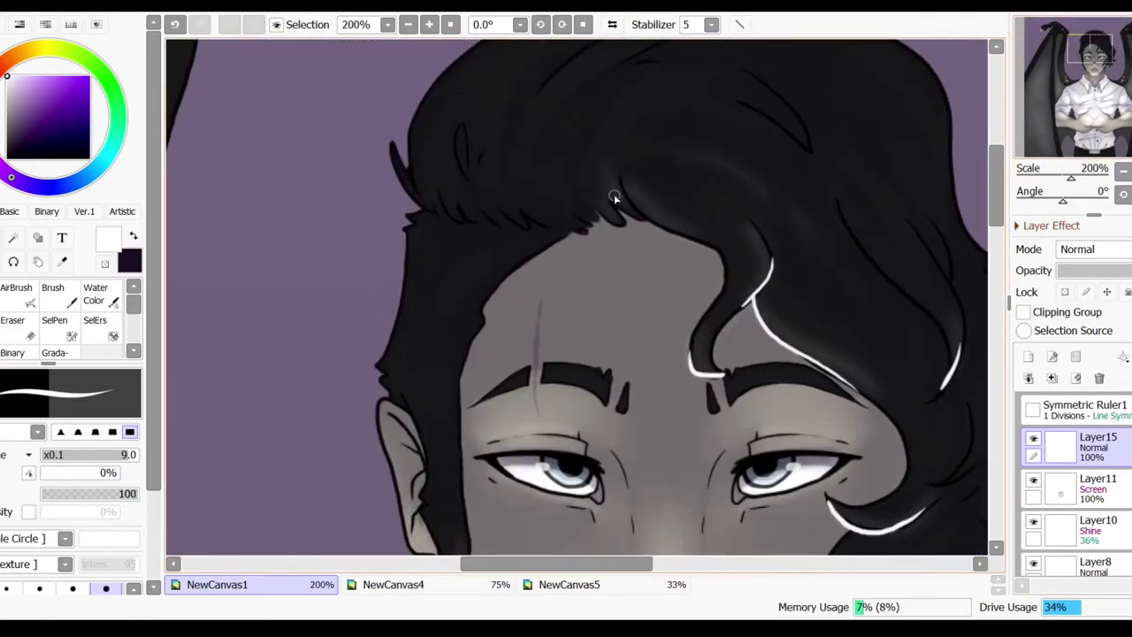
left_click_drag(768, 317, 764, 168)
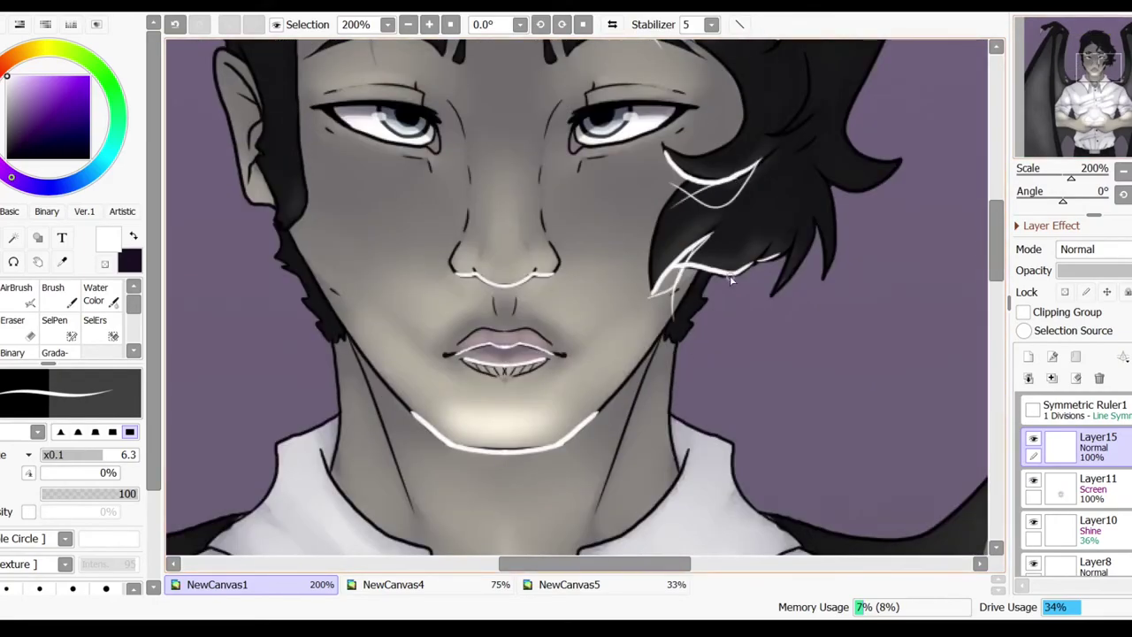
left_click_drag(708, 282, 942, 549)
scroll(607, 307, "down", 3)
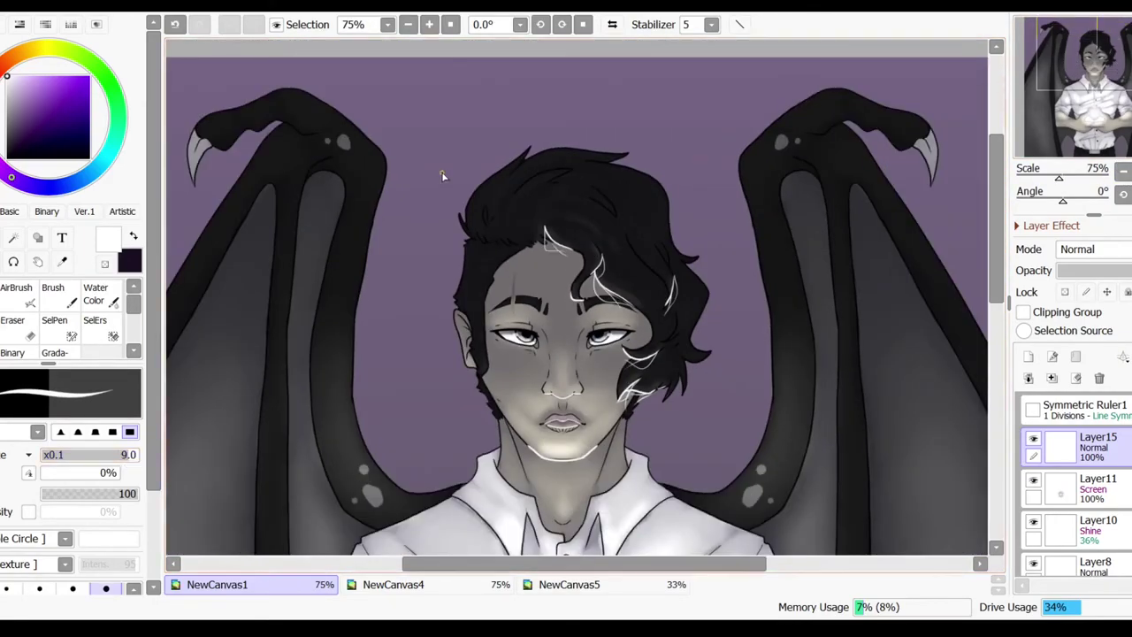
Draw symmetrical white rim lines at size 9 along the thumbs, collar, sleeve folds and inner wing edges.
scroll(328, 248, "up", 3)
left_click(1123, 172)
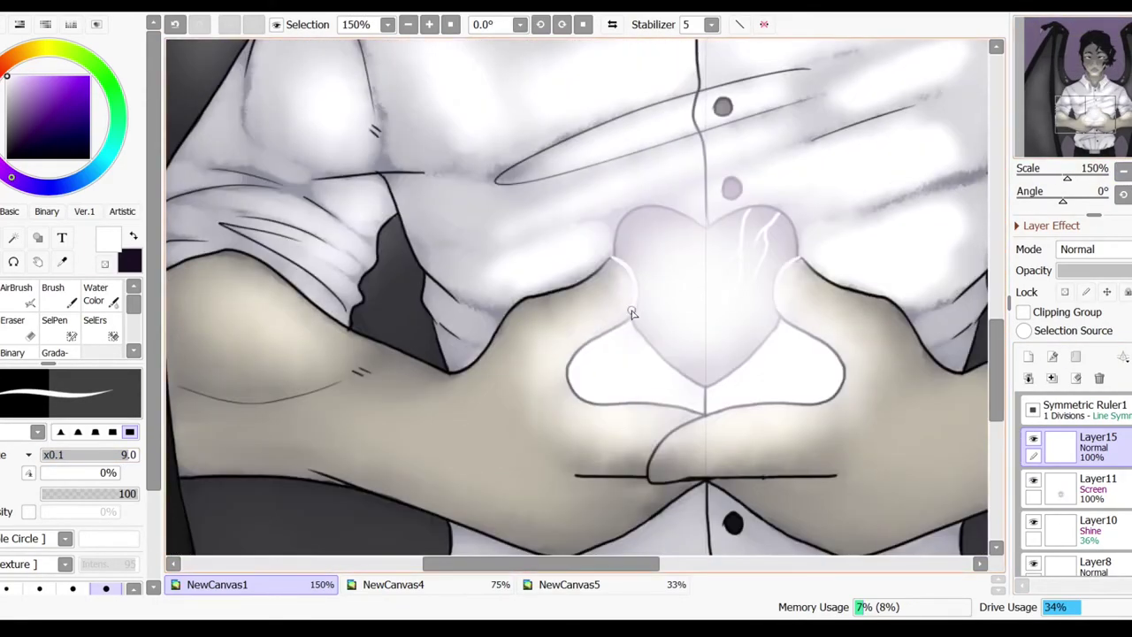
left_click_drag(348, 137, 523, 164)
scroll(558, 205, "down", 3)
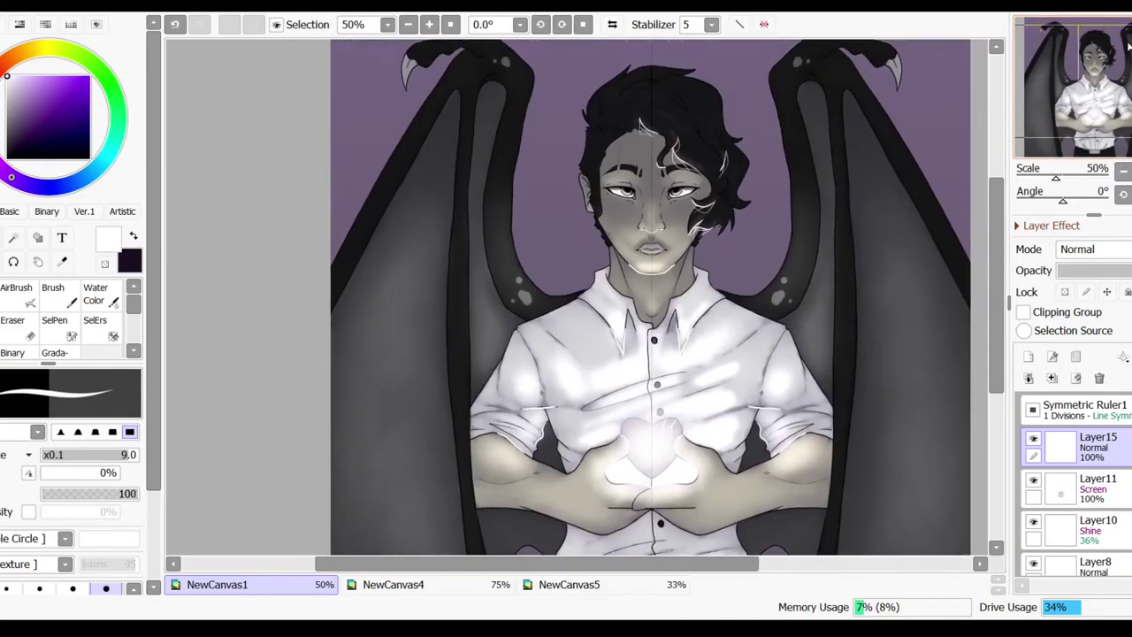
scroll(874, 336, "up", 1)
Fade the white rim lines on the wings and sleeves with the airbrush in transparent colour at size 80.
left_click(16, 292)
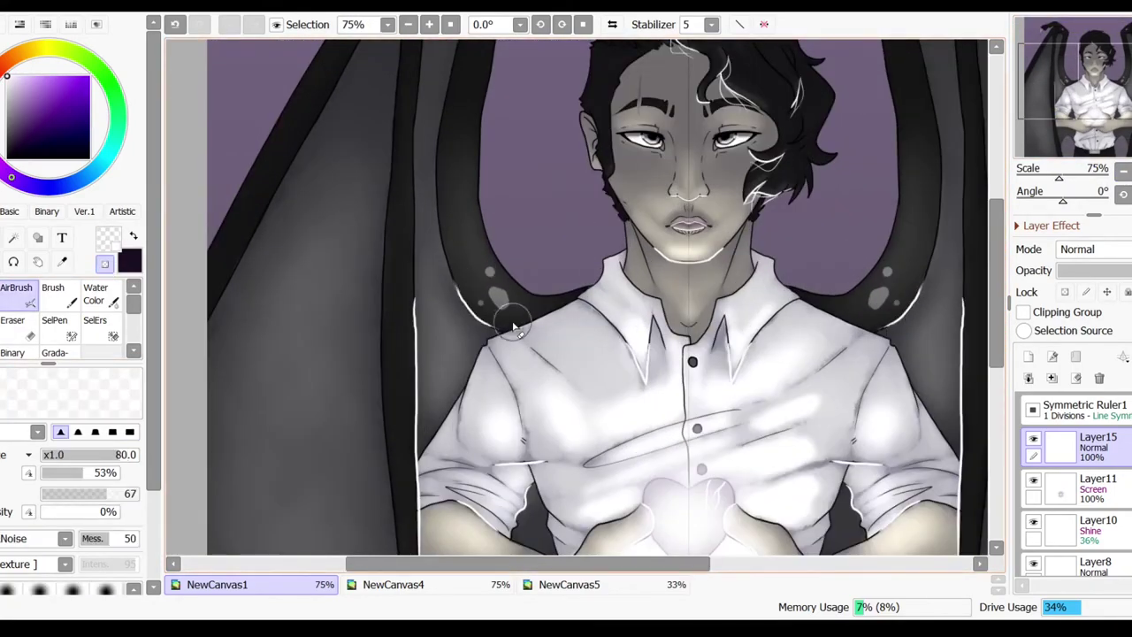
left_click_drag(512, 518, 541, 352)
left_click_drag(660, 405, 558, 619)
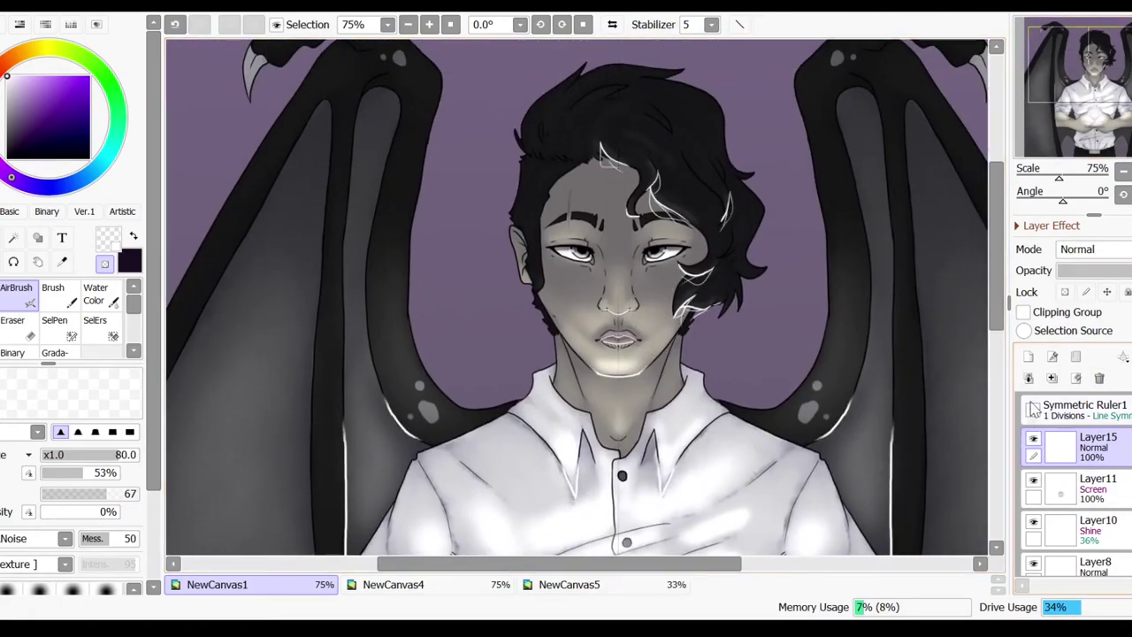
Fade the white hair lines with the transparent airbrush at size 53 and set Layer15's opacity to 90%.
scroll(794, 239, "up", 2)
left_click_drag(840, 296, 735, 409)
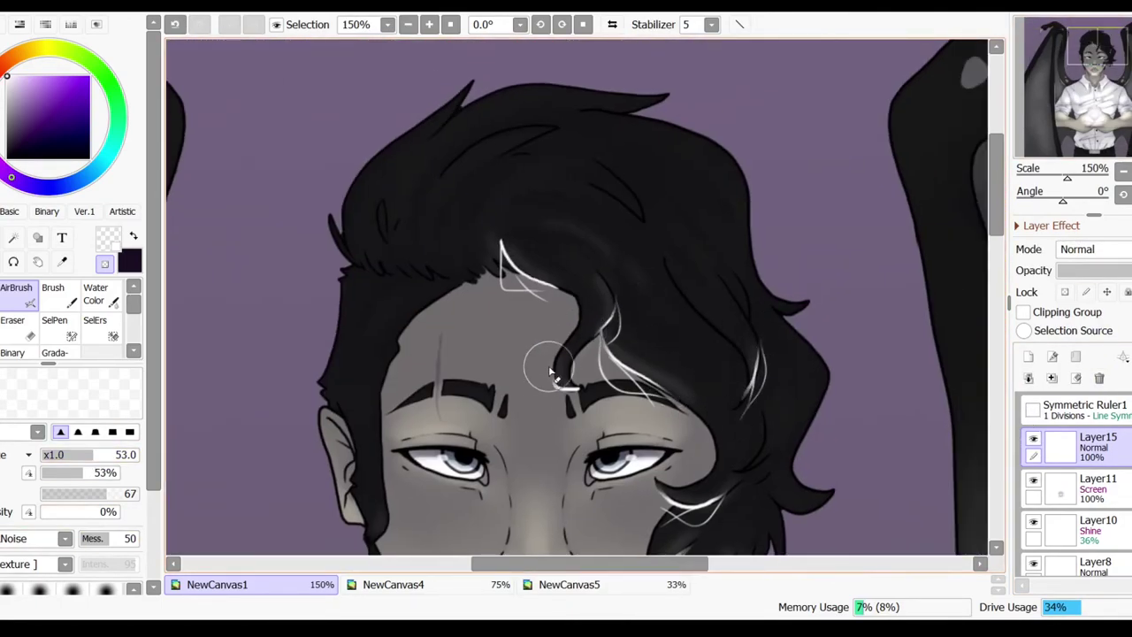
scroll(539, 378, "down", 4)
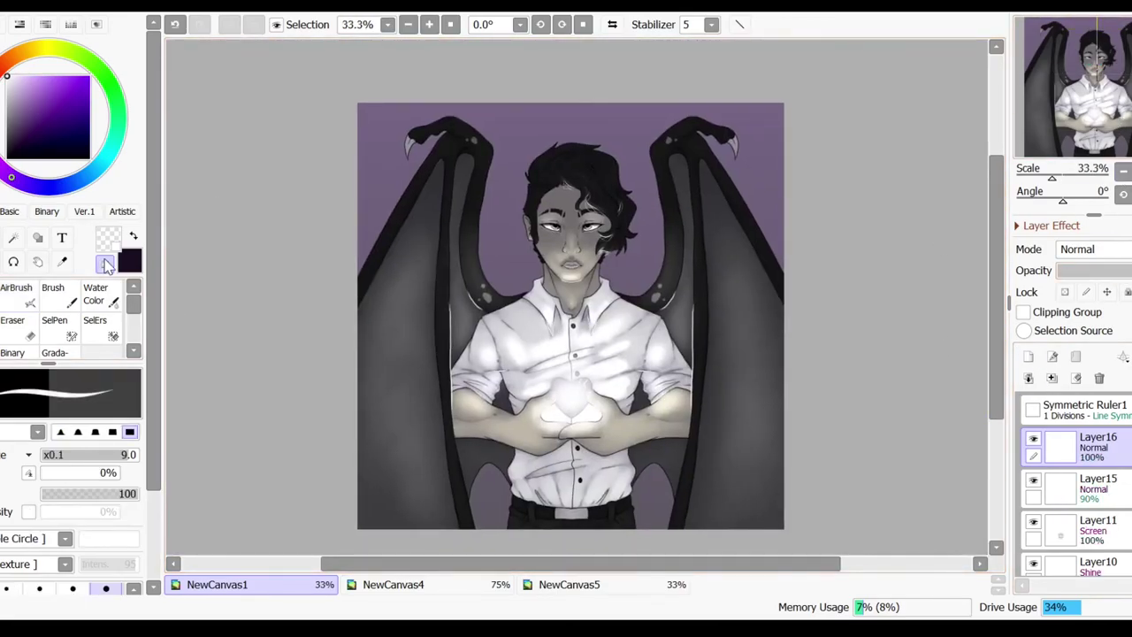
Paint short white shine strokes across the front curls at size 9 on Layer16 and set that layer to Shine.
scroll(532, 386, "up", 5)
scroll(563, 370, "down", 2)
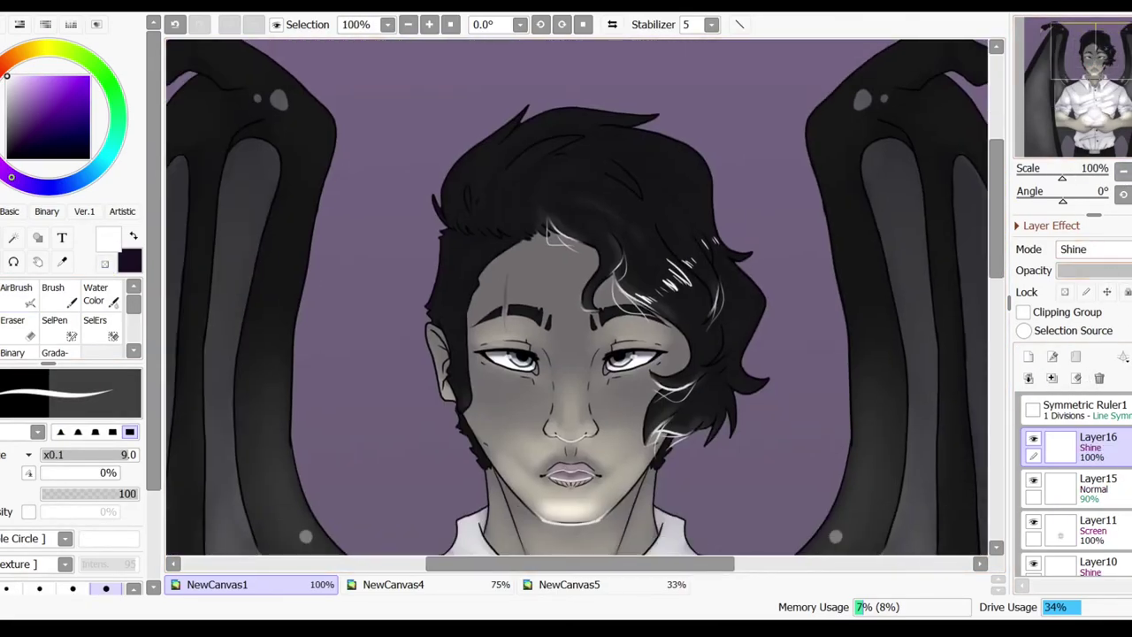
scroll(575, 305, "down", 3)
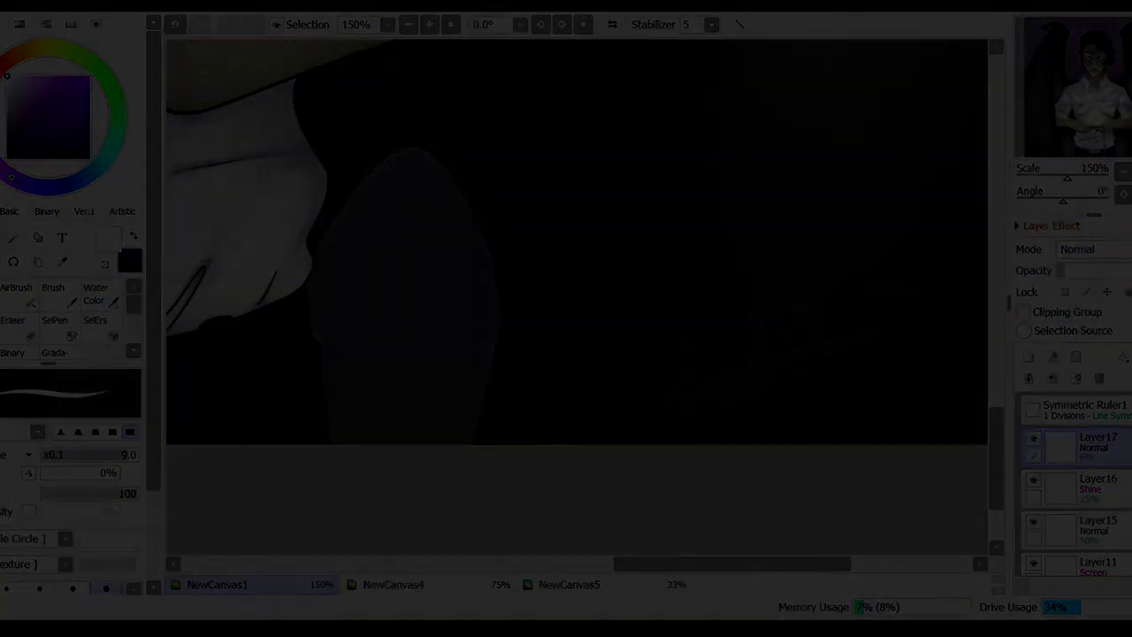